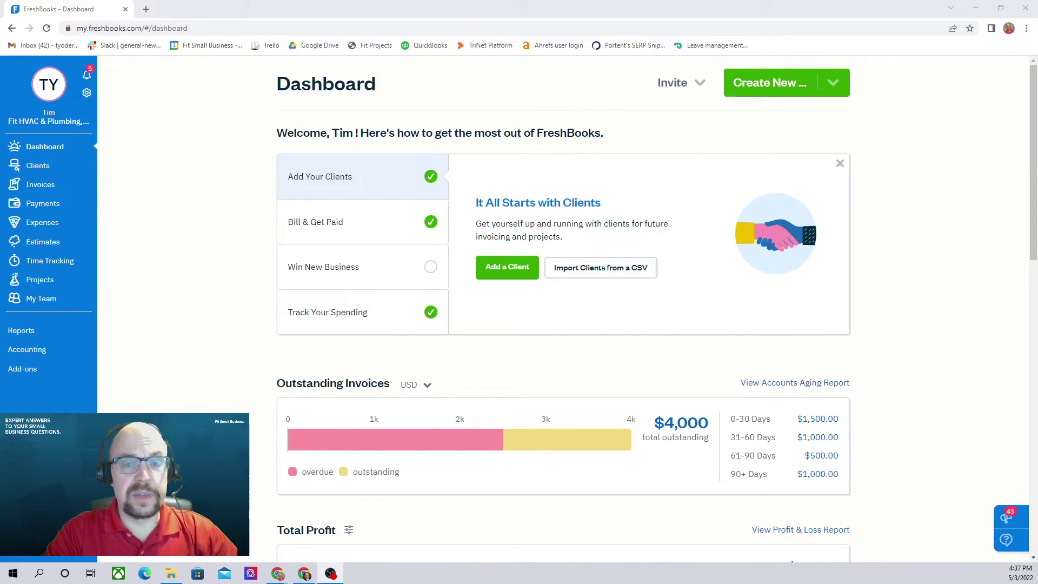
Step: Go to Clients, showing $2,500 overdue and $4,000 outstanding, and scroll the full client list
{"action": "mouse_move", "coordinate": [396, 439]}
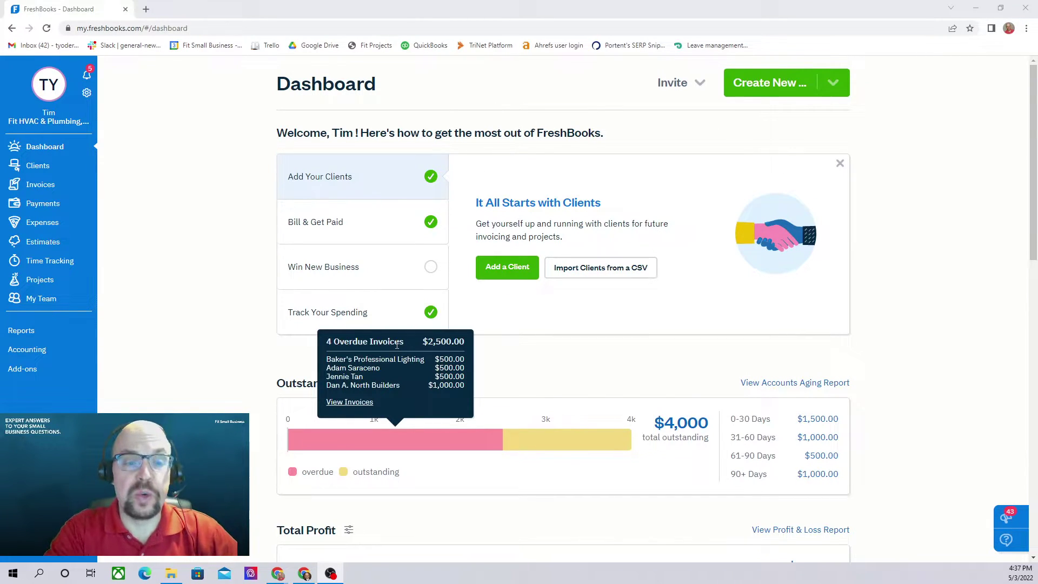
{"action": "left_click", "coordinate": [40, 168]}
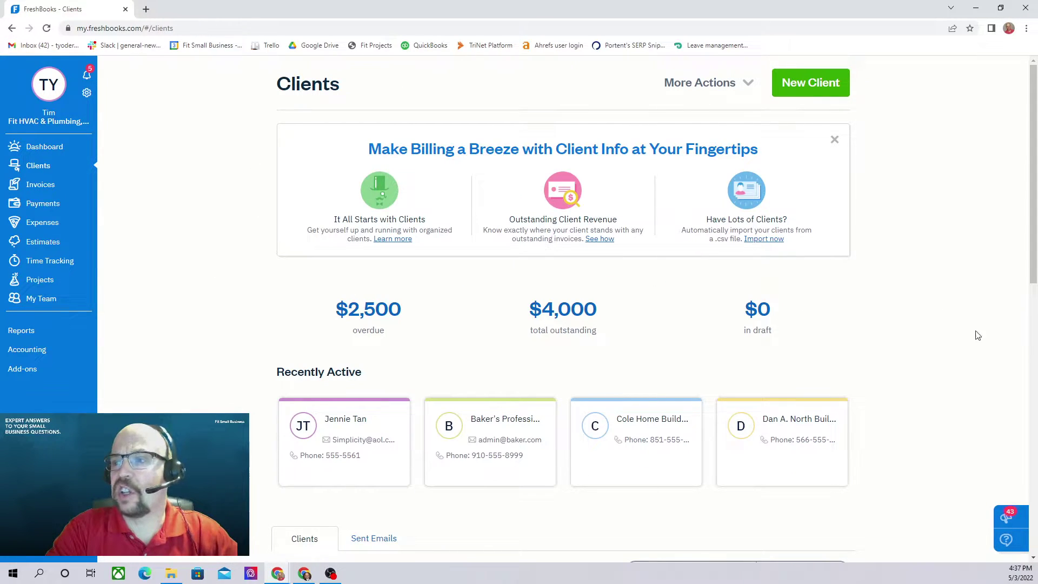
{"action": "scroll", "coordinate": [955, 348], "scroll_direction": "down", "scroll_amount": 8}
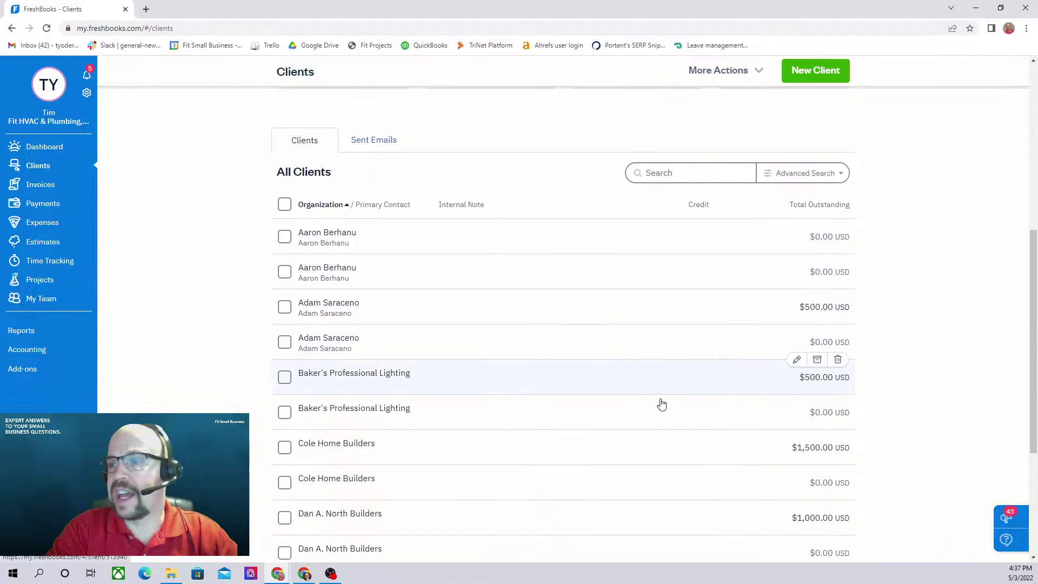
{"action": "scroll", "coordinate": [509, 324], "scroll_direction": "down", "scroll_amount": 5}
{"action": "scroll", "coordinate": [506, 382], "scroll_direction": "up", "scroll_amount": 7}
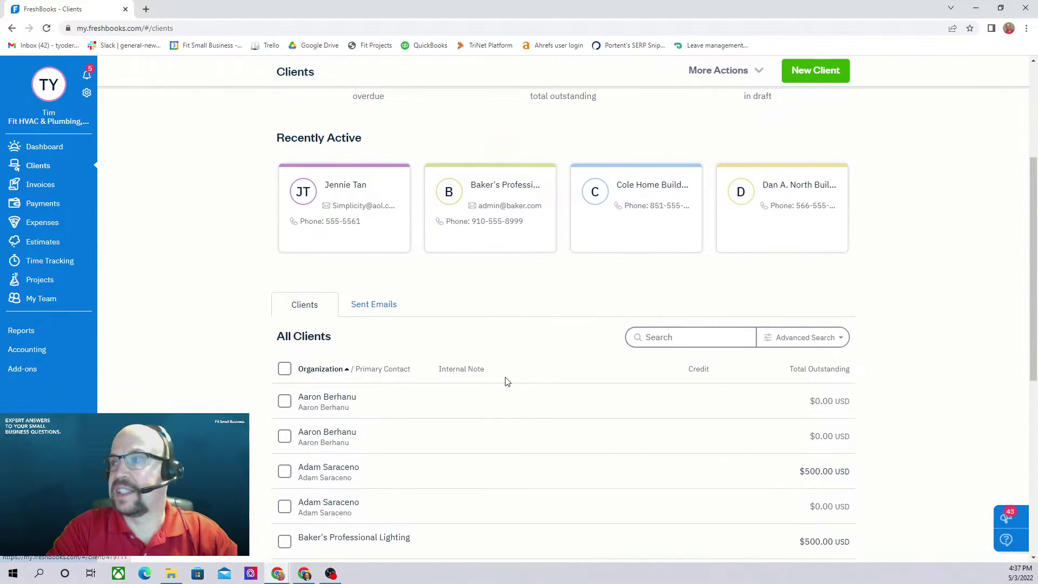
{"action": "scroll", "coordinate": [506, 381], "scroll_direction": "up", "scroll_amount": 5}
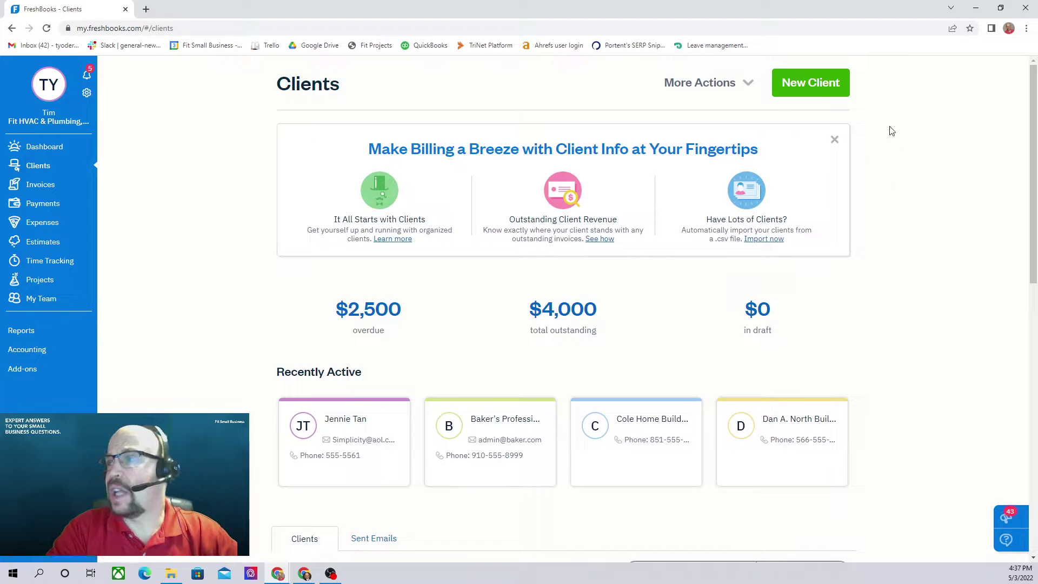
Step: Start a blank New Client form and step into its First Name, Last Name and Company fields
{"action": "left_click", "coordinate": [810, 85]}
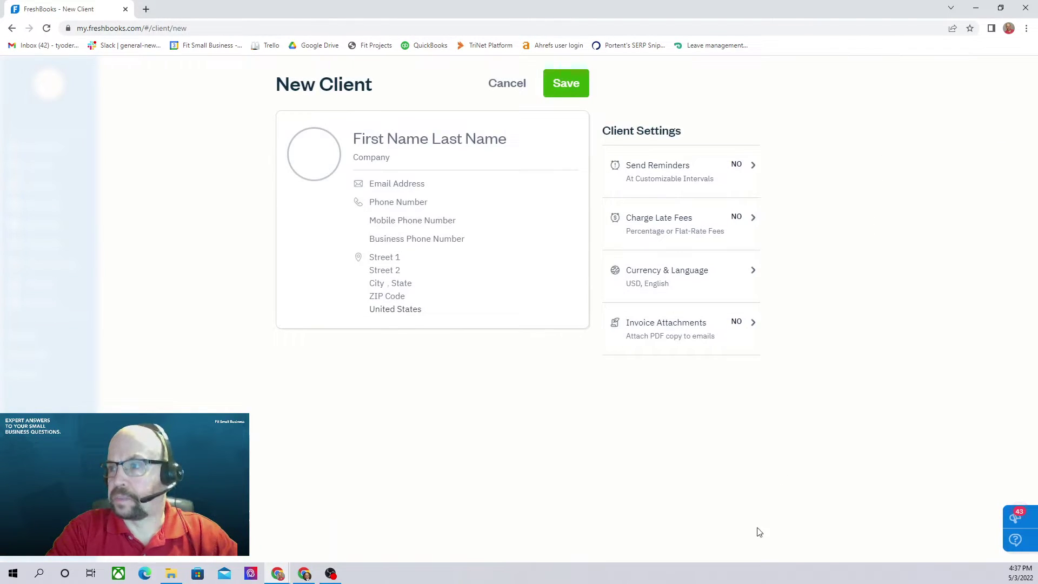
{"action": "left_click", "coordinate": [411, 141]}
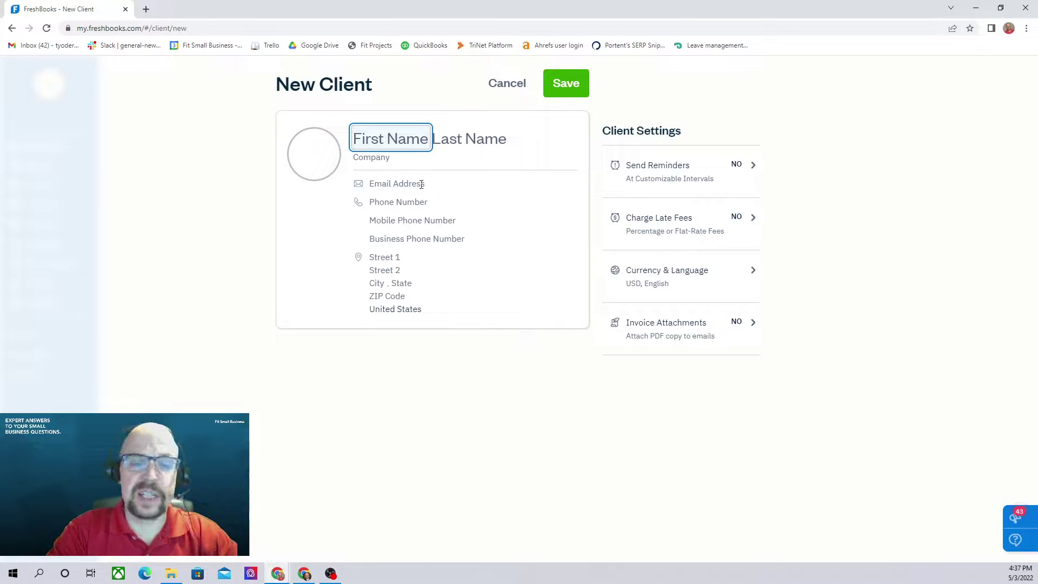
{"action": "left_click", "coordinate": [470, 139]}
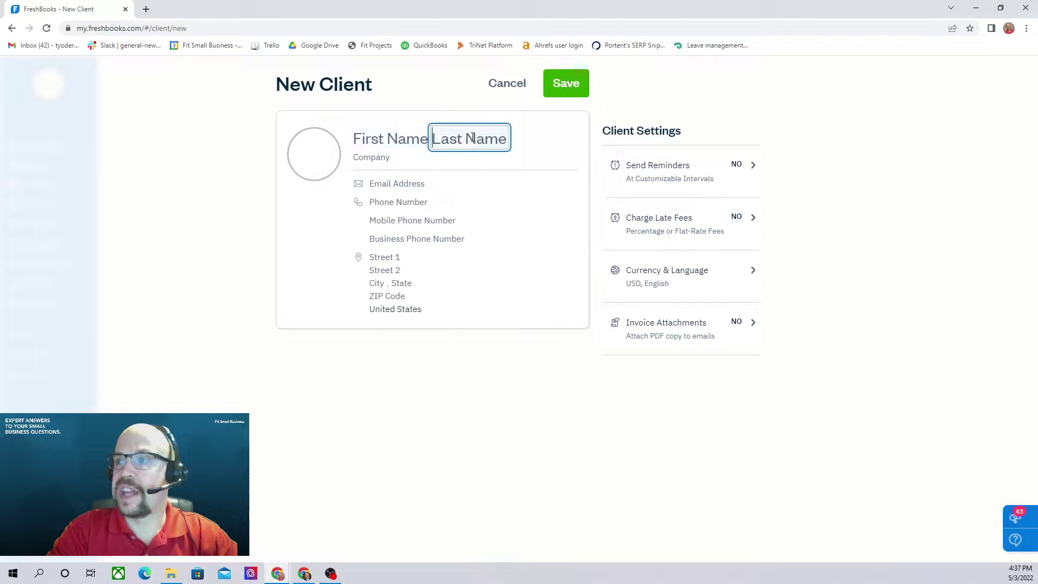
{"action": "left_click", "coordinate": [383, 157]}
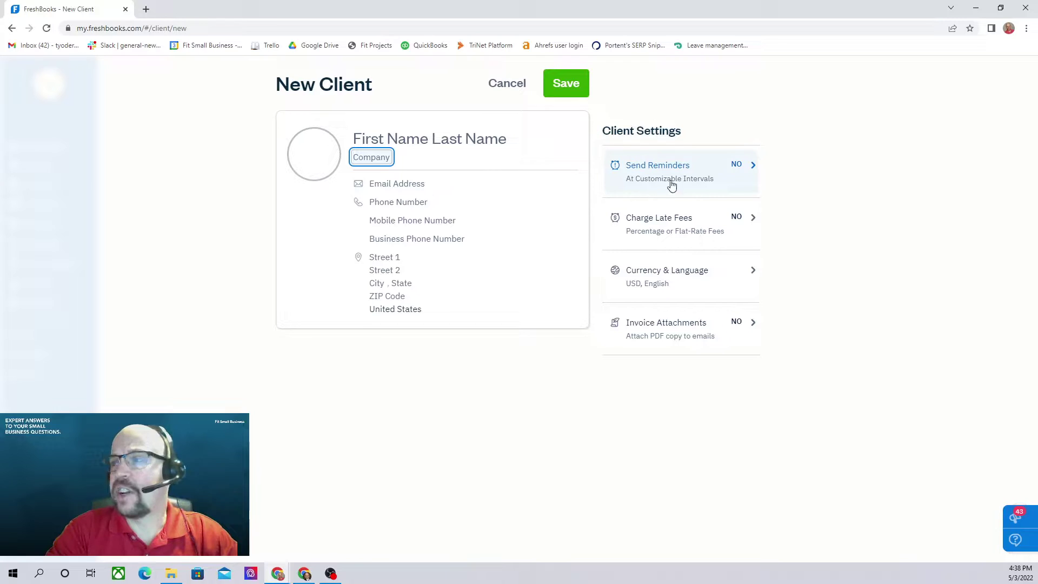
{"action": "left_click", "coordinate": [738, 166]}
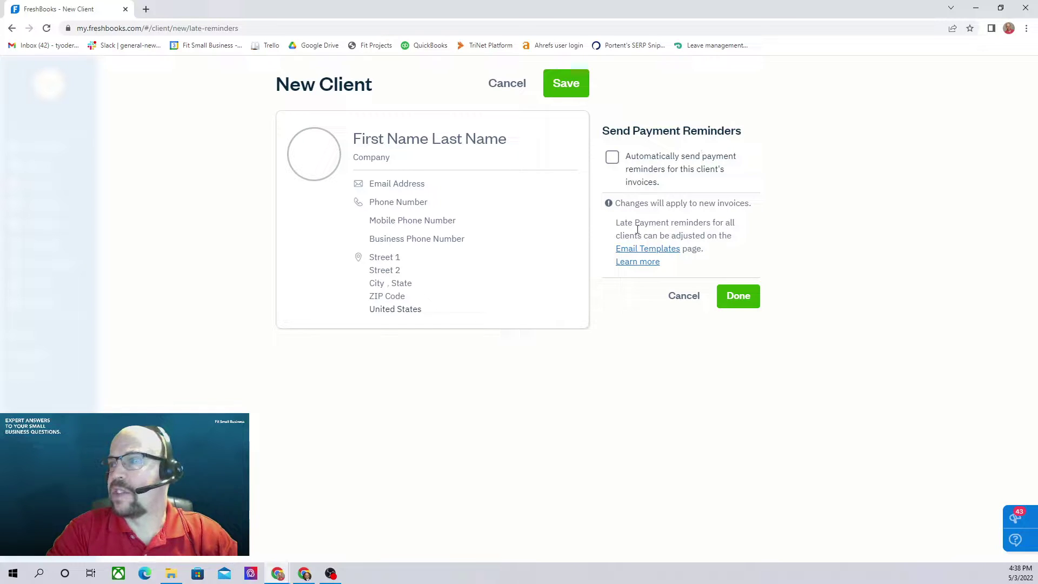
{"action": "left_click", "coordinate": [613, 158]}
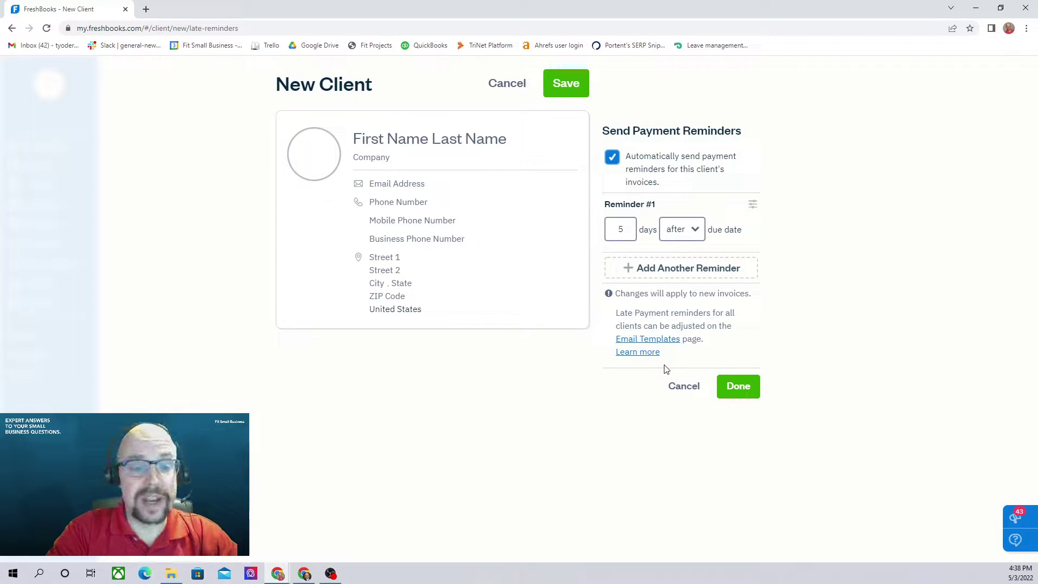
{"action": "left_click", "coordinate": [683, 386]}
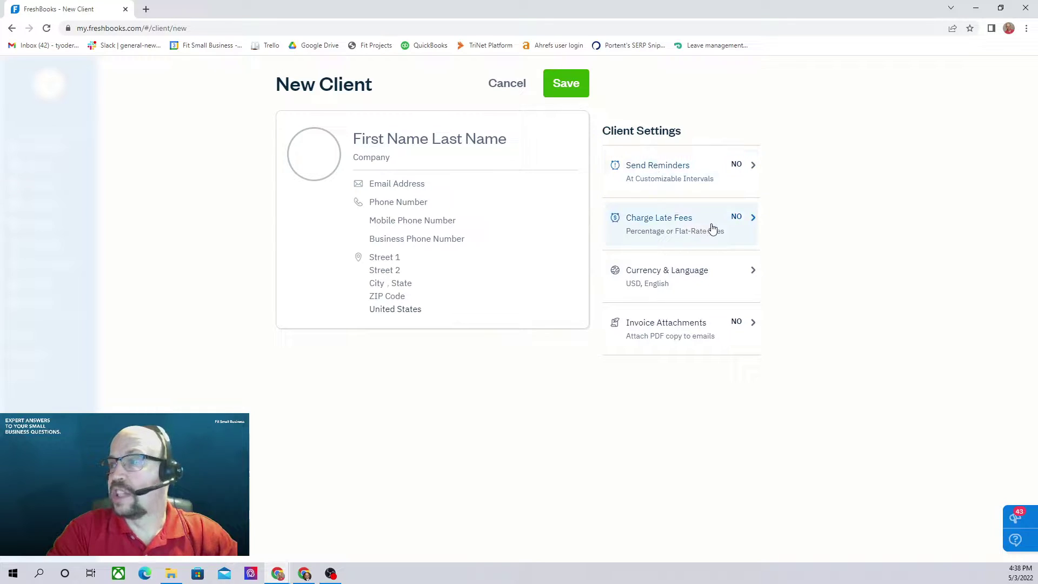
{"action": "left_click", "coordinate": [730, 220]}
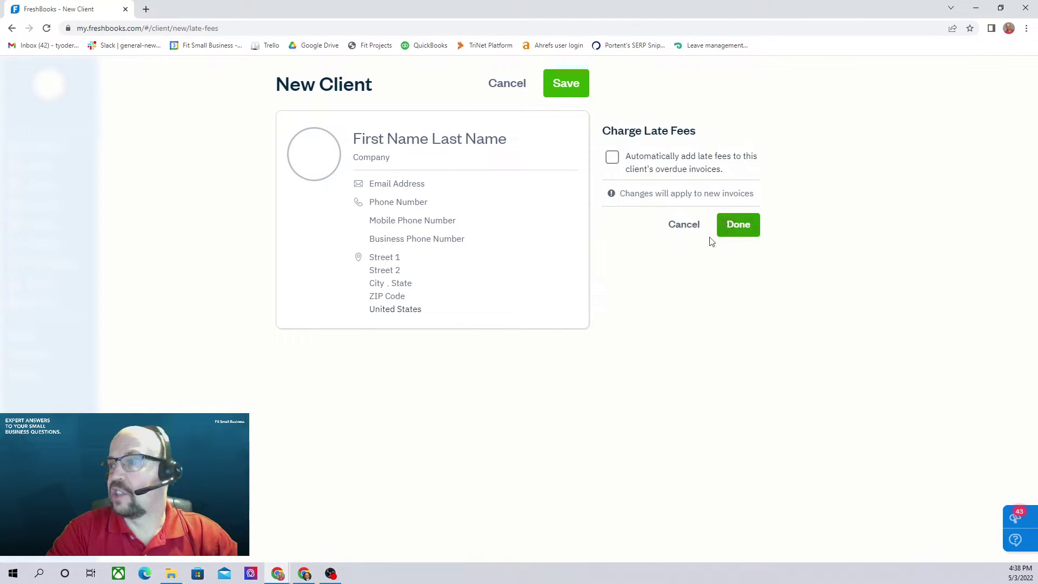
{"action": "left_click", "coordinate": [613, 157]}
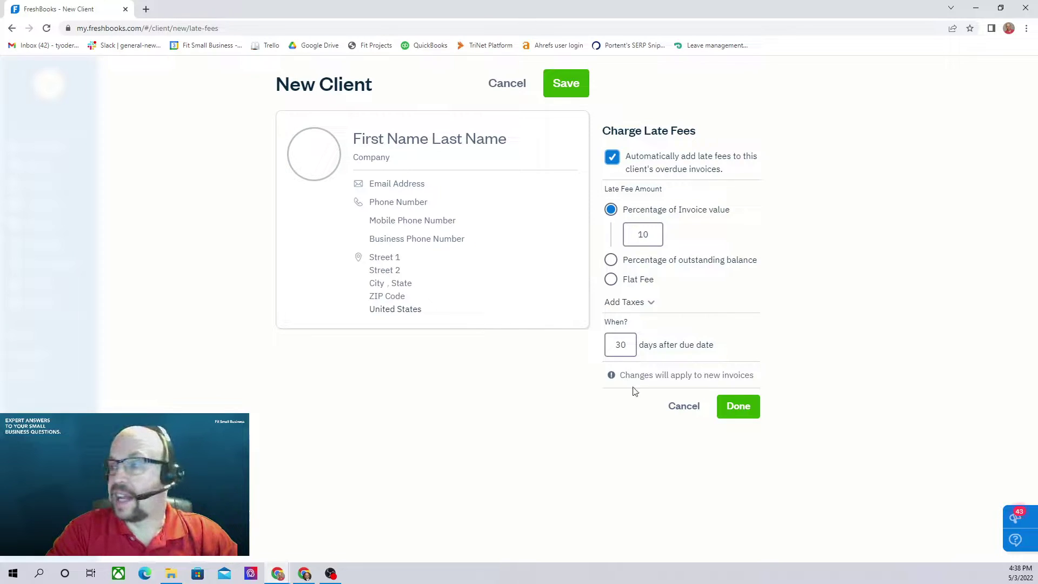
{"action": "left_click", "coordinate": [684, 406]}
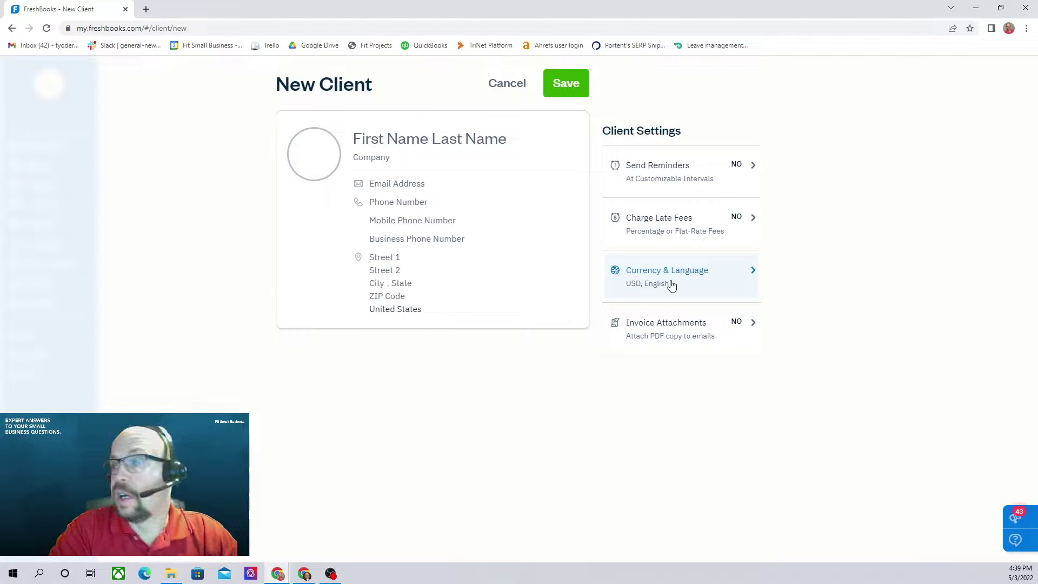
{"action": "left_click", "coordinate": [683, 329]}
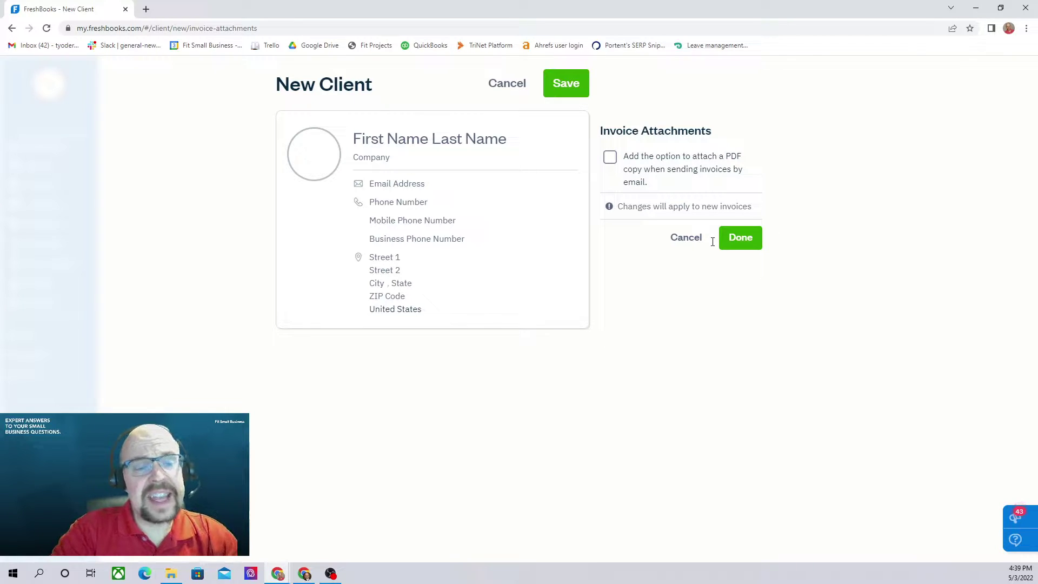
{"action": "left_click", "coordinate": [692, 238]}
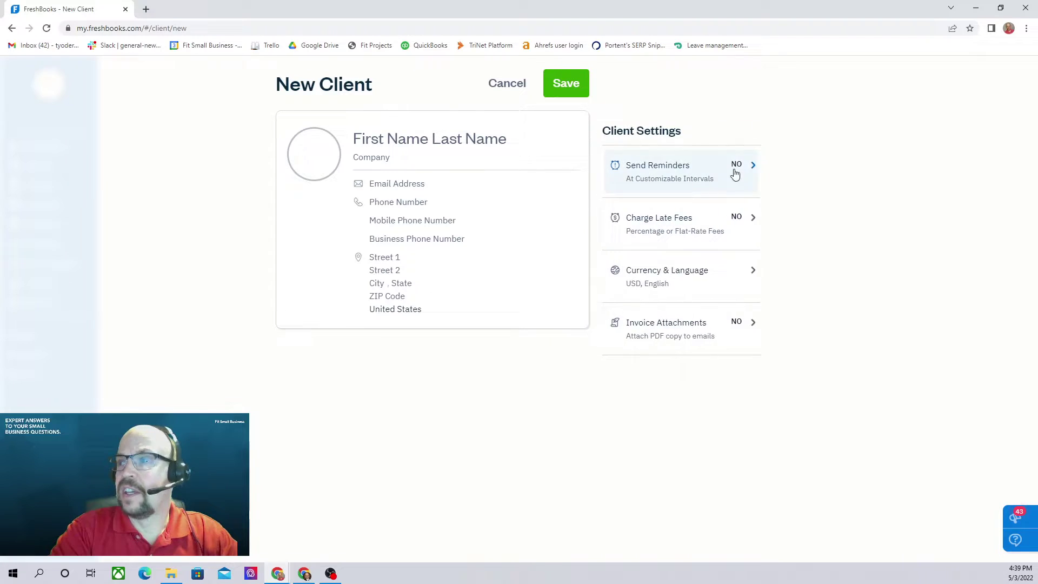
{"action": "left_click", "coordinate": [506, 84]}
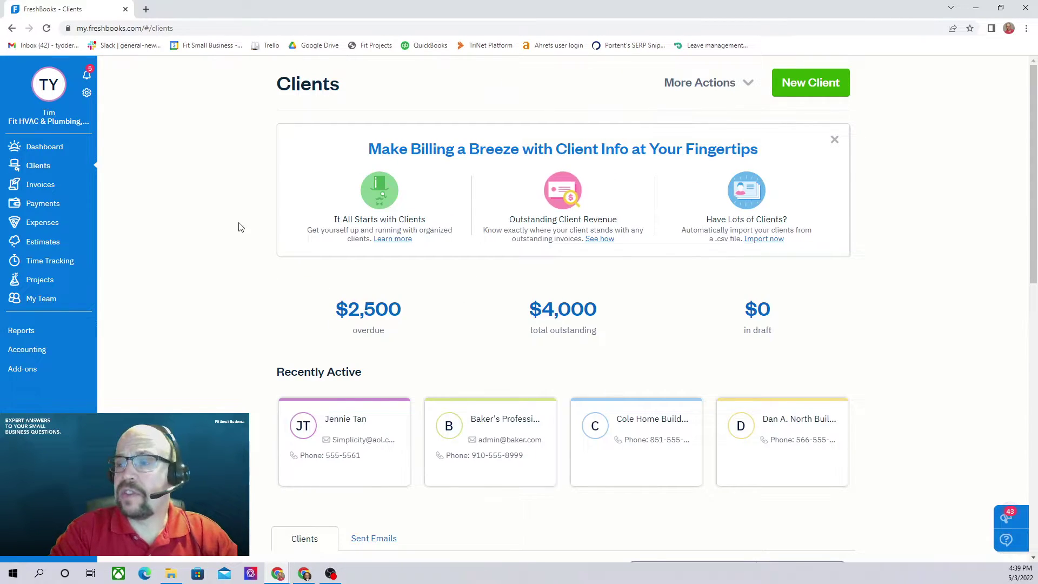
{"action": "scroll", "coordinate": [194, 214], "scroll_direction": "down", "scroll_amount": 2}
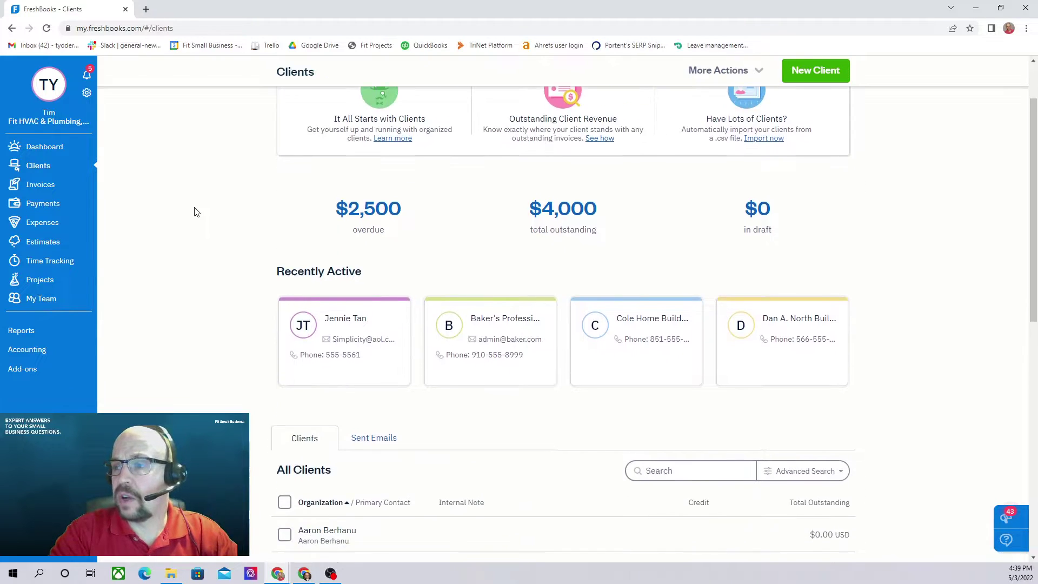
{"action": "scroll", "coordinate": [197, 210], "scroll_direction": "down", "scroll_amount": 6}
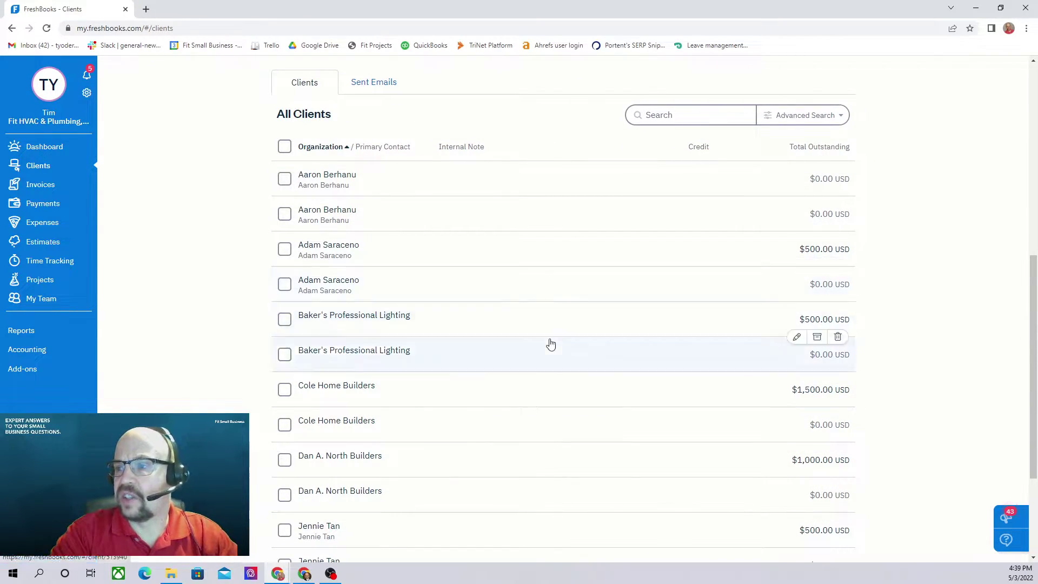
{"action": "scroll", "coordinate": [557, 346], "scroll_direction": "down", "scroll_amount": 2}
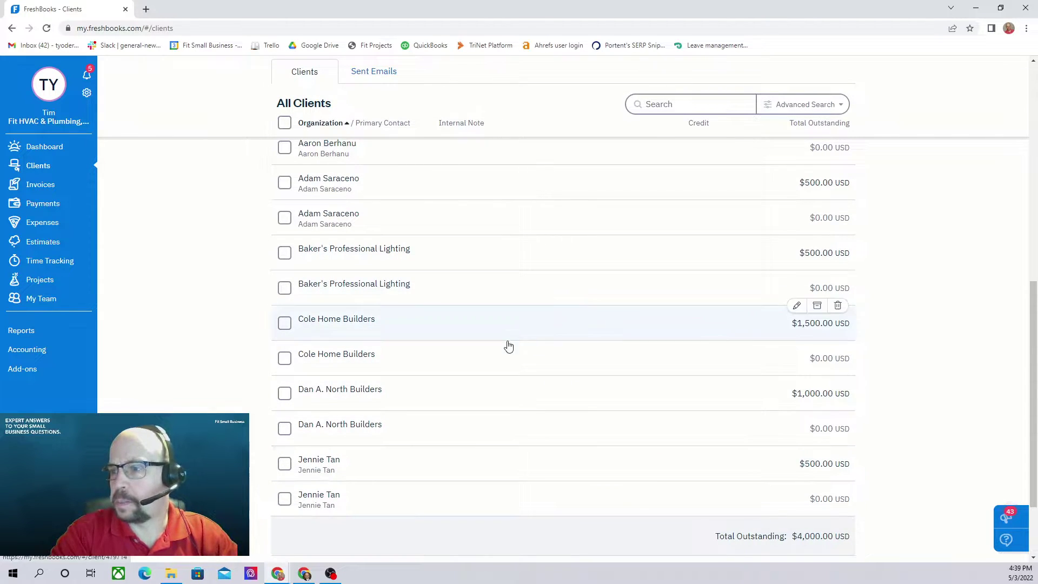
{"action": "left_click", "coordinate": [365, 392]}
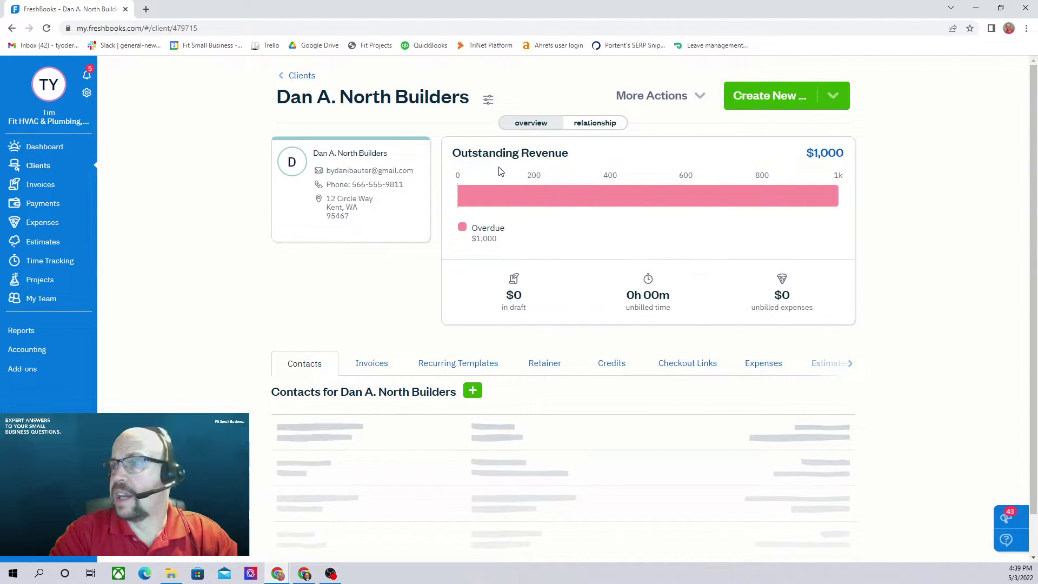
{"action": "mouse_move", "coordinate": [703, 196]}
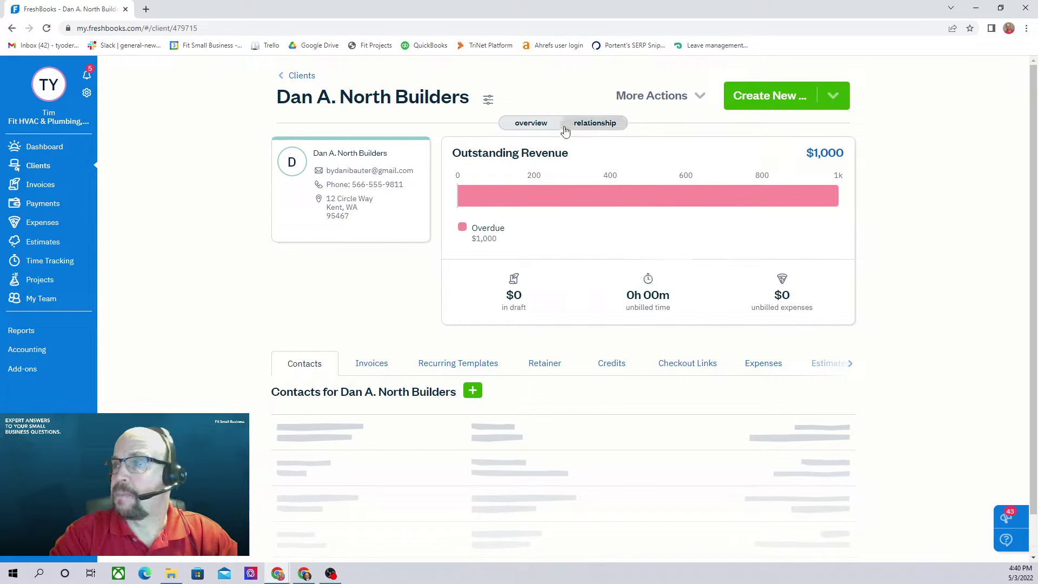
{"action": "left_click", "coordinate": [598, 125]}
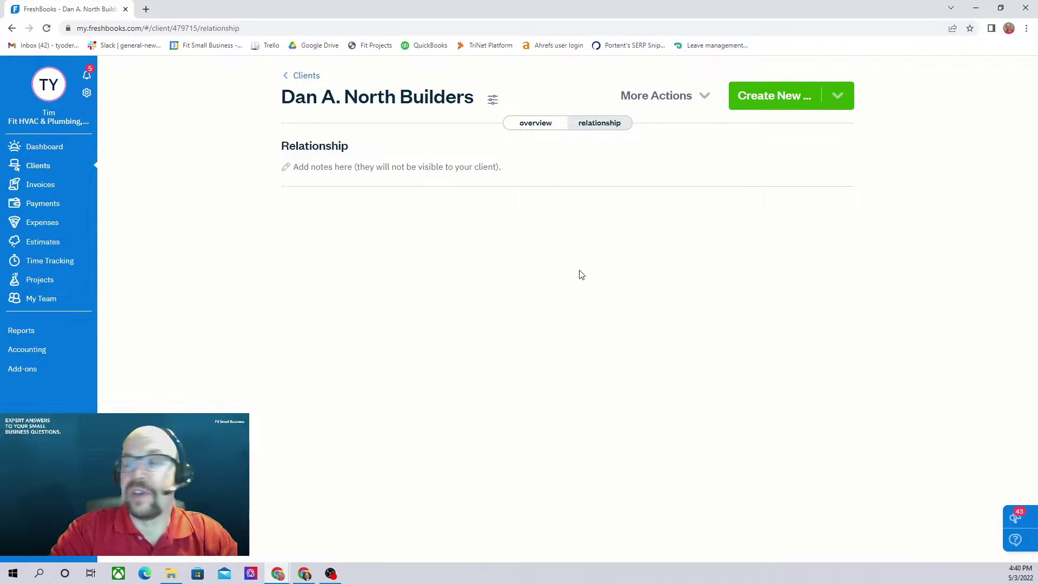
{"action": "left_click", "coordinate": [534, 124]}
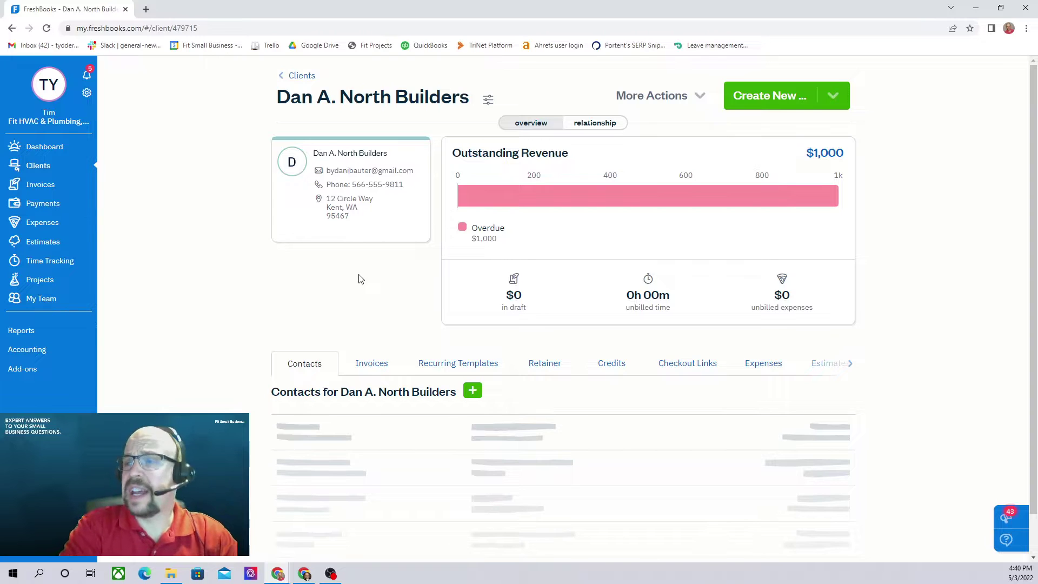
Step: Show the client's Invoices tab, listing the overdue $1,000.00 invoice from 01/04/2022
{"action": "scroll", "coordinate": [359, 278], "scroll_direction": "down", "scroll_amount": 1}
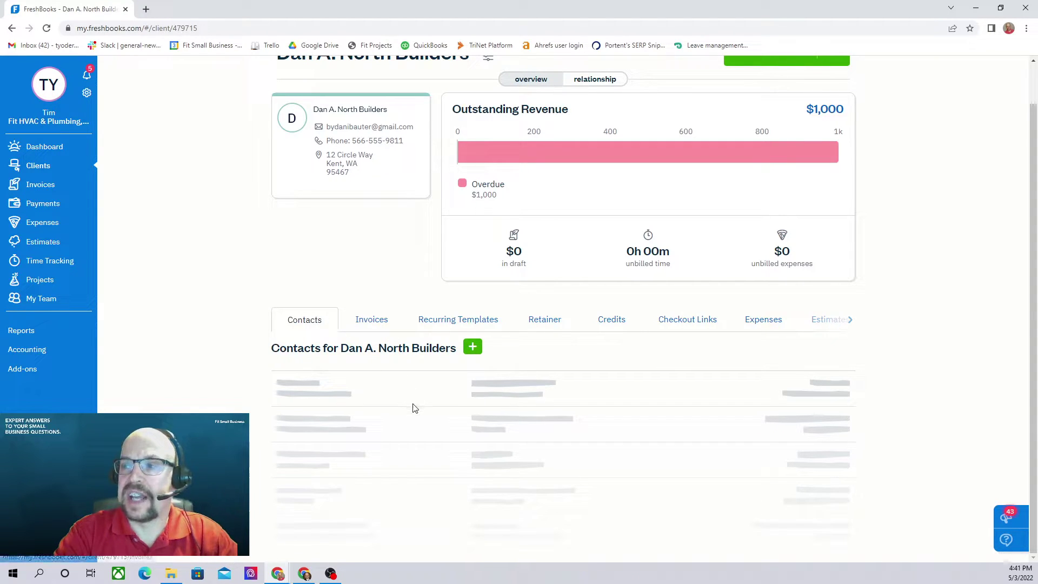
{"action": "left_click", "coordinate": [376, 323]}
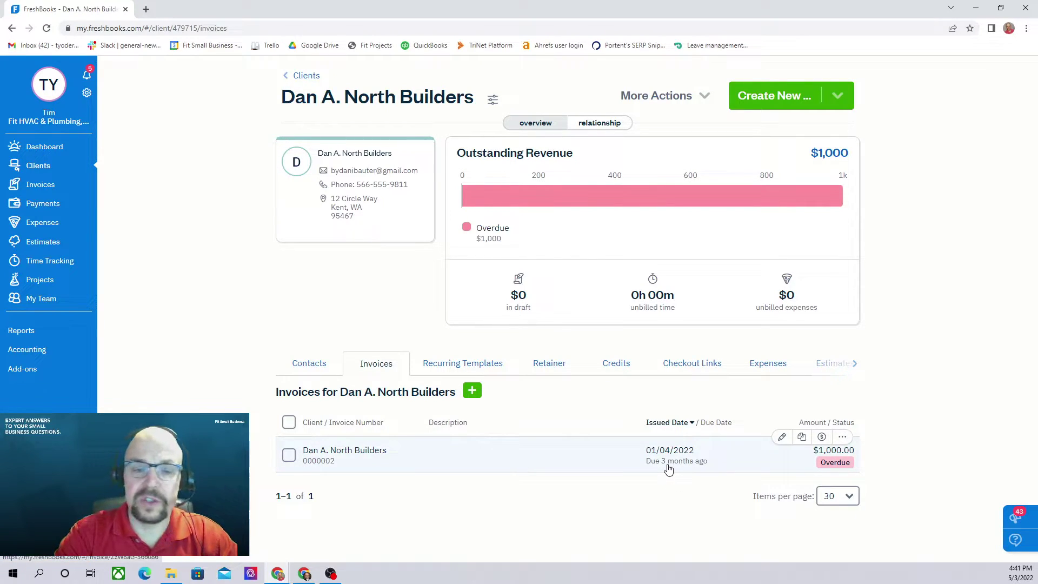
Step: Browse the client's Recurring, Retainers, Credits and Checkout Links tabs, ending on Expenses
{"action": "left_click", "coordinate": [469, 364]}
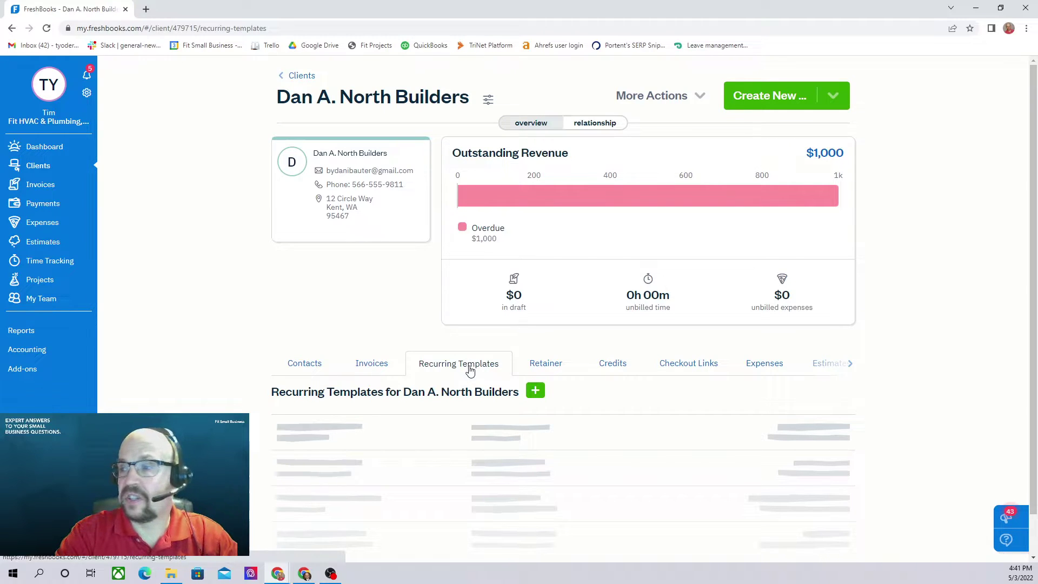
{"action": "left_click", "coordinate": [555, 367]}
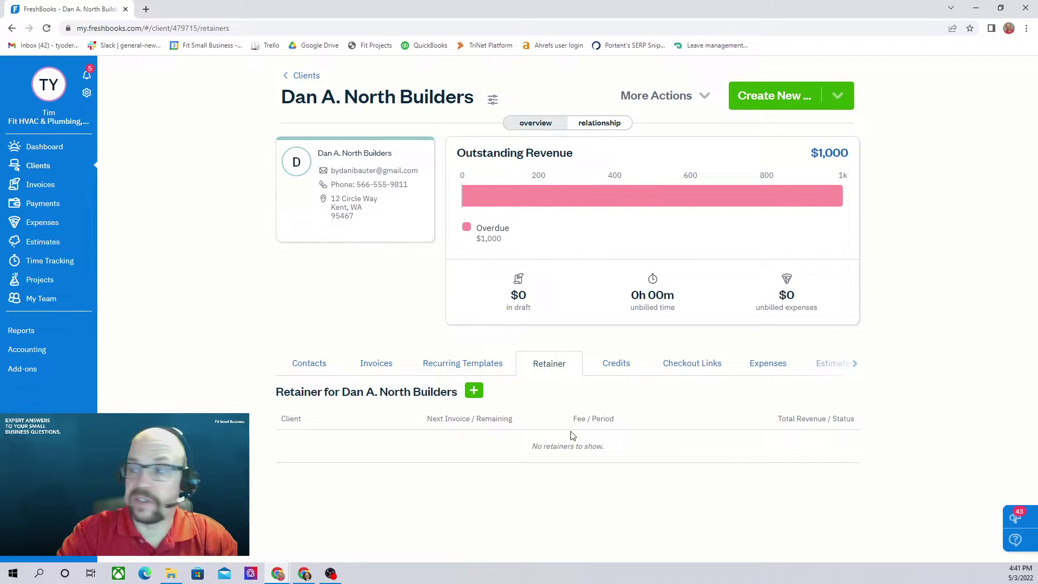
{"action": "left_click", "coordinate": [618, 368]}
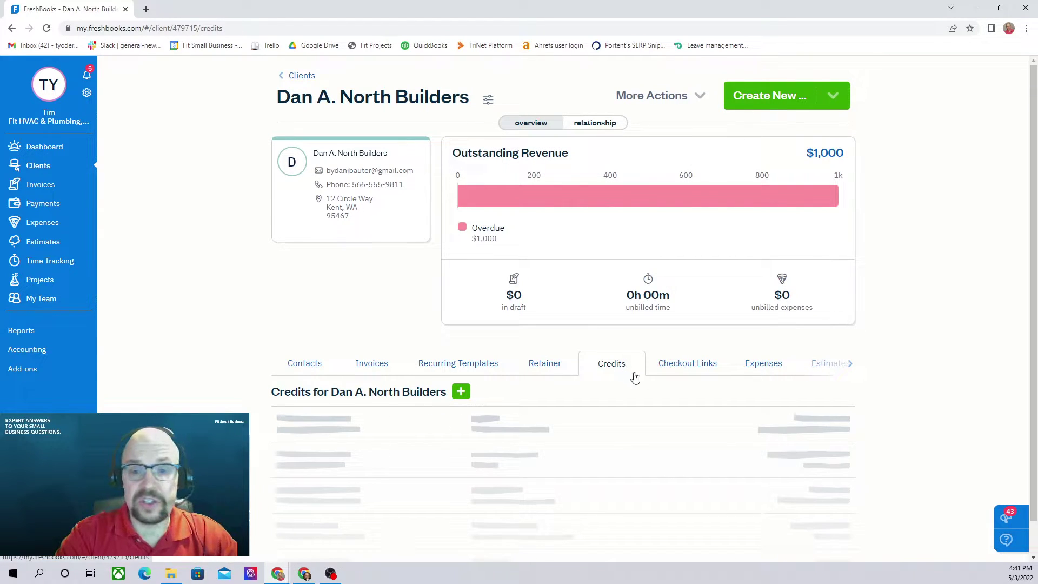
{"action": "left_click", "coordinate": [675, 366]}
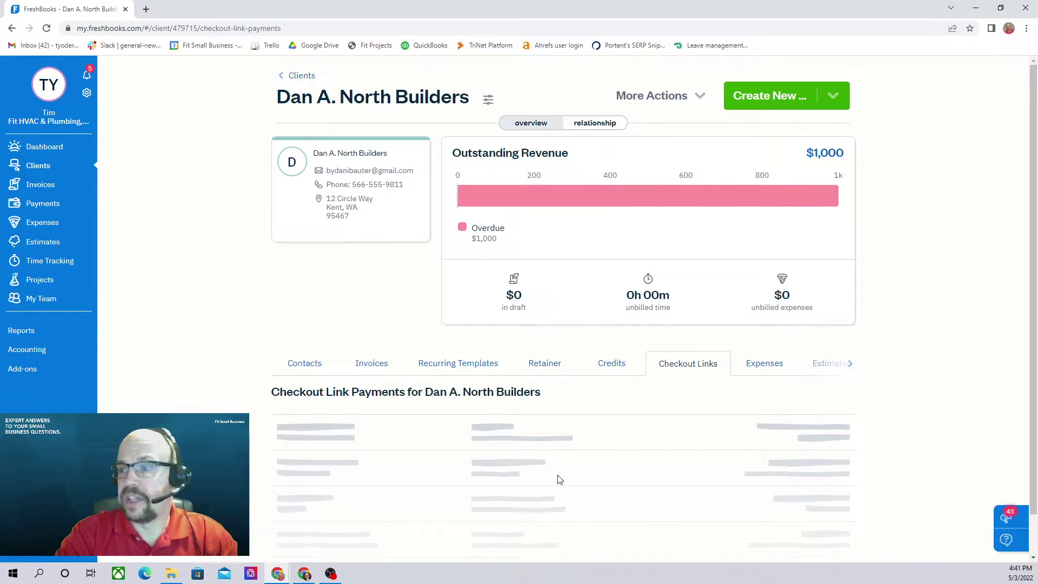
{"action": "left_click", "coordinate": [769, 369]}
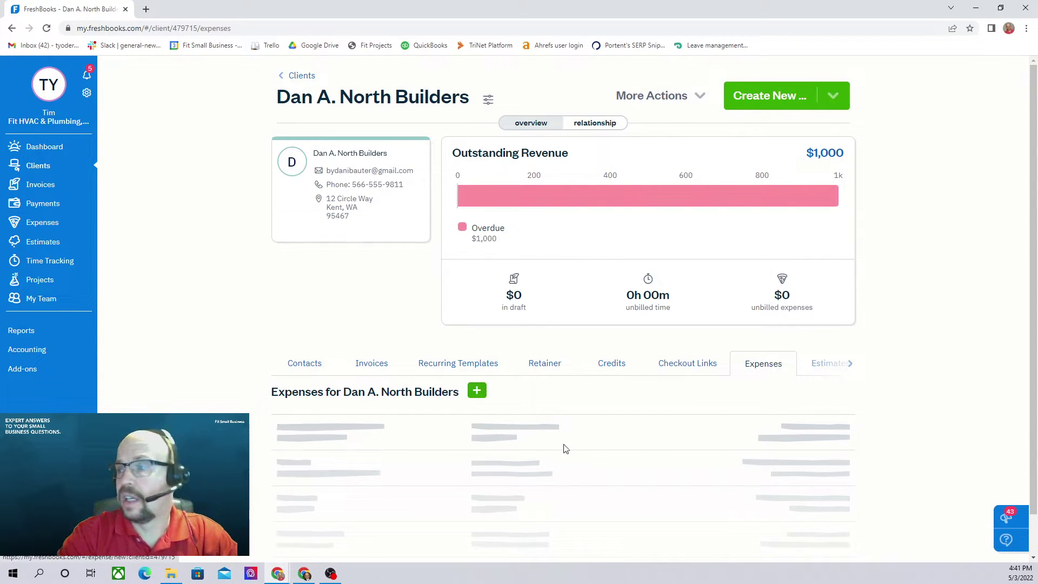
Step: Browse Dan A. North Builders' Estimates, Time Tracking and Projects tabs, ending on Reports
{"action": "left_click", "coordinate": [832, 365]}
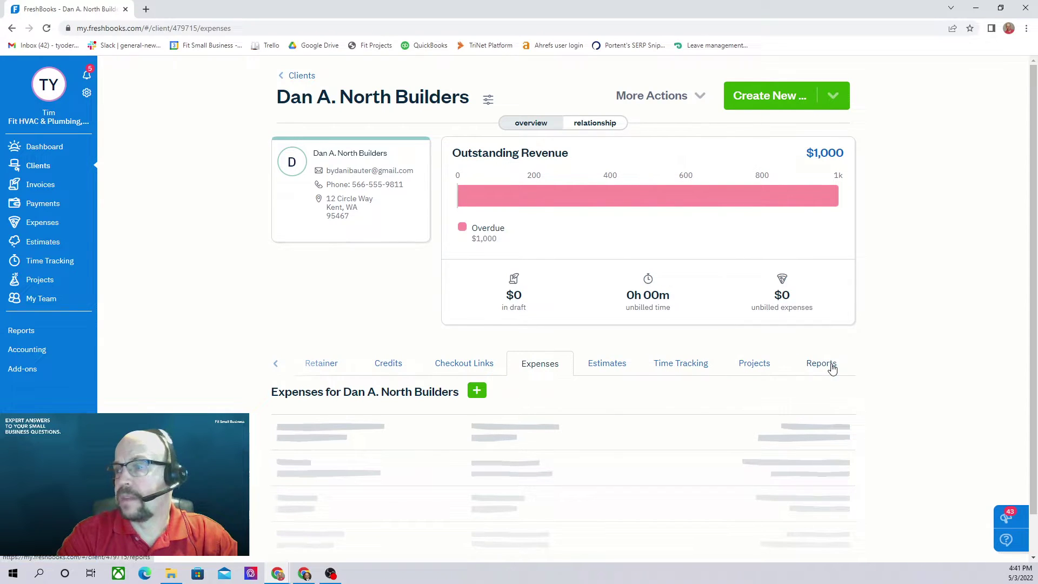
{"action": "left_click", "coordinate": [612, 367]}
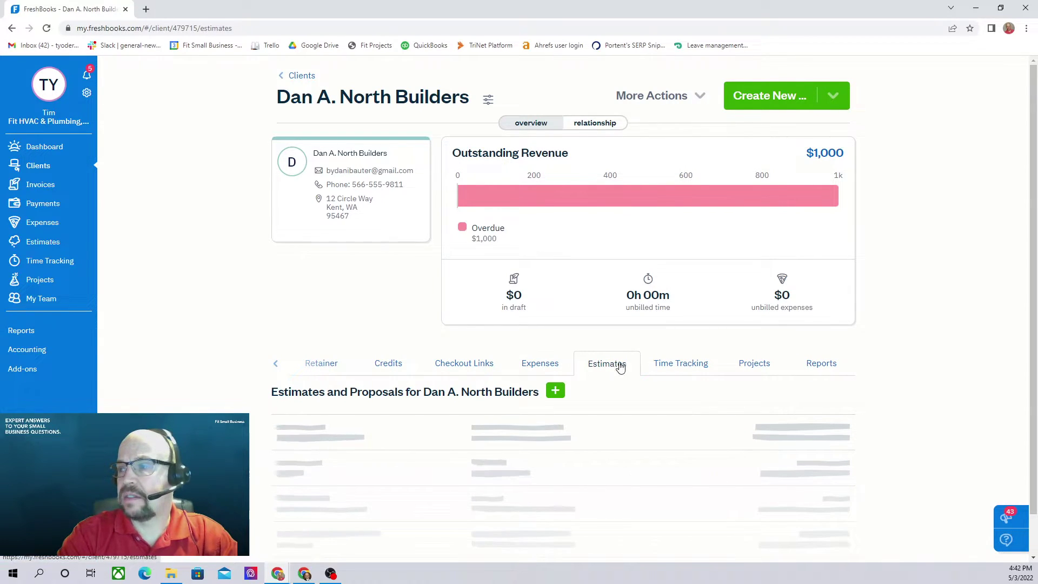
{"action": "left_click", "coordinate": [670, 367]}
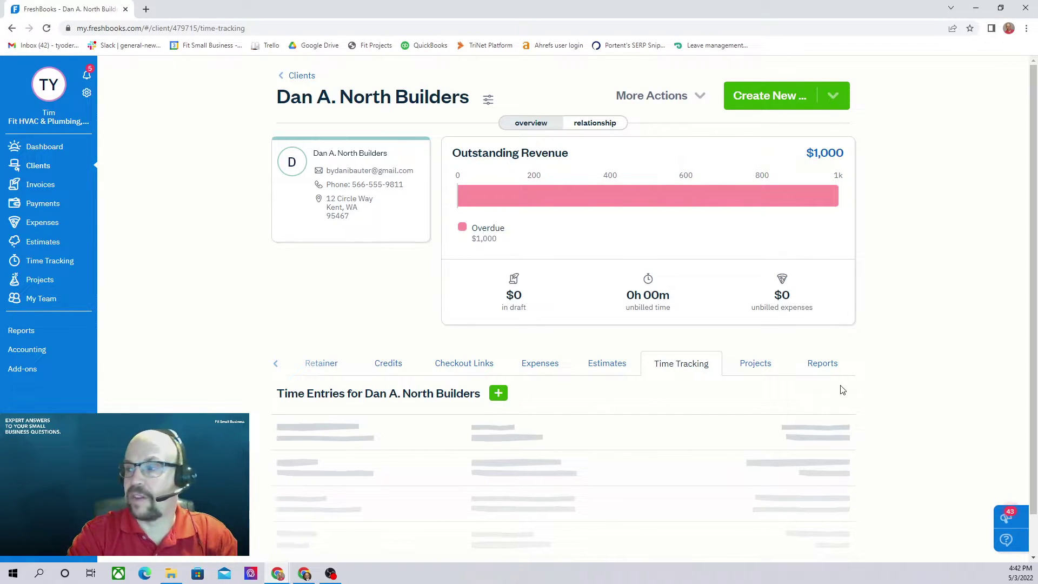
{"action": "left_click", "coordinate": [756, 364]}
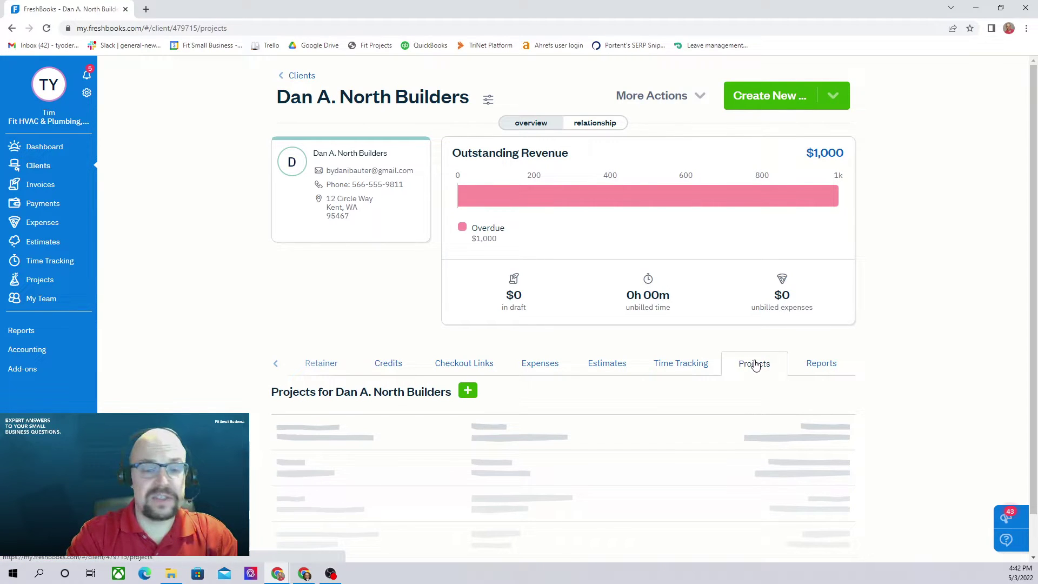
{"action": "left_click", "coordinate": [829, 366]}
Step: Scroll the client's available reports and check the Create New menu without choosing anything
{"action": "scroll", "coordinate": [742, 366], "scroll_direction": "down", "scroll_amount": 1}
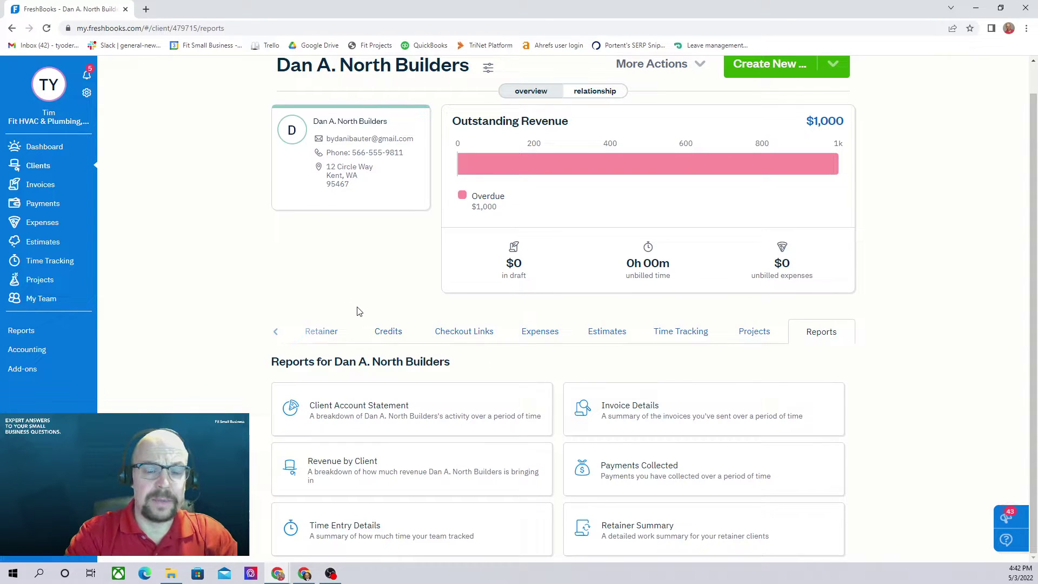
{"action": "scroll", "coordinate": [714, 306], "scroll_direction": "up", "scroll_amount": 1}
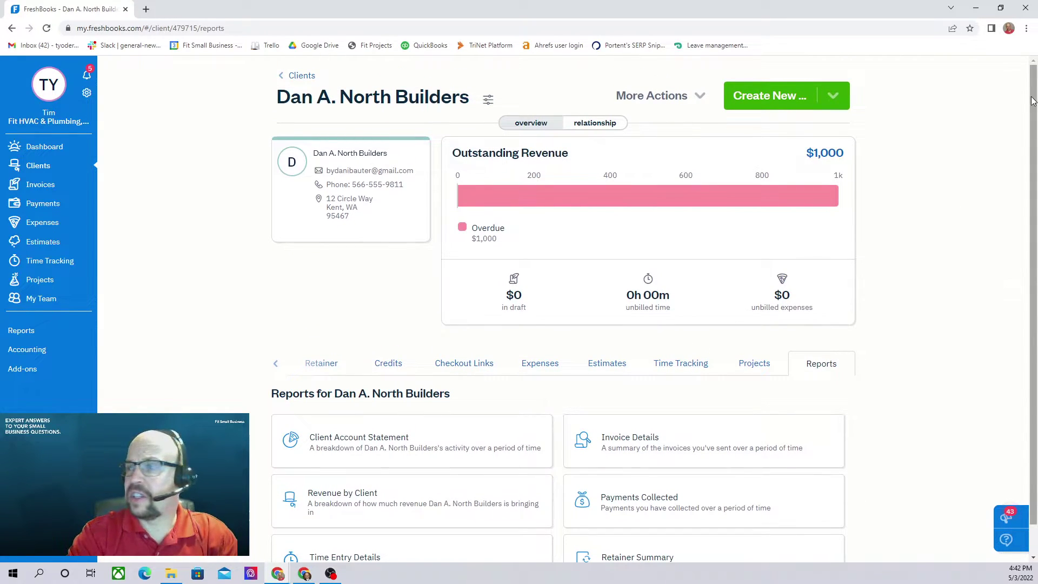
{"action": "left_click", "coordinate": [834, 101]}
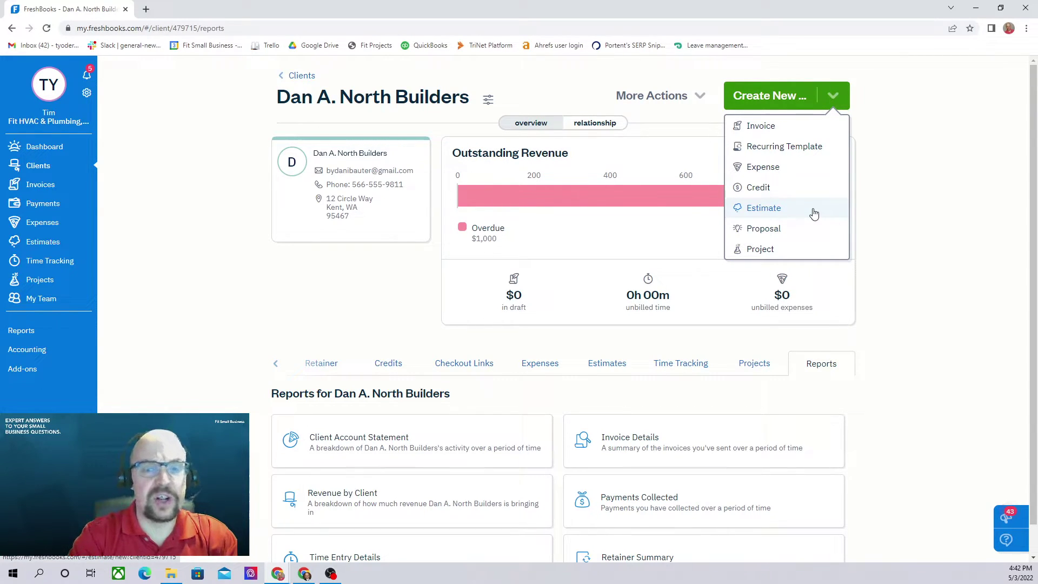
{"action": "left_click", "coordinate": [910, 263]}
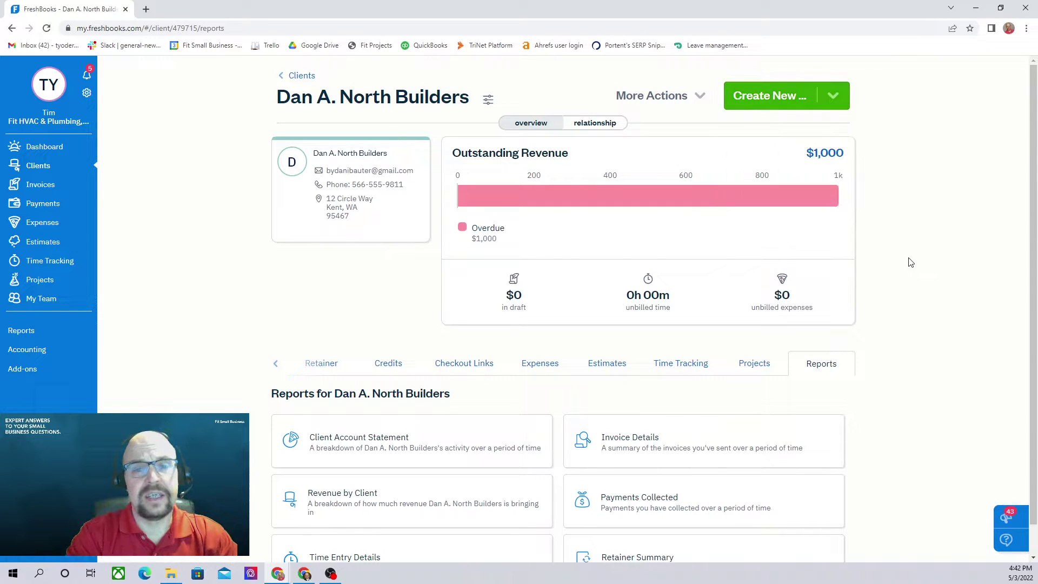
{"action": "scroll", "coordinate": [920, 259], "scroll_direction": "down", "scroll_amount": 1}
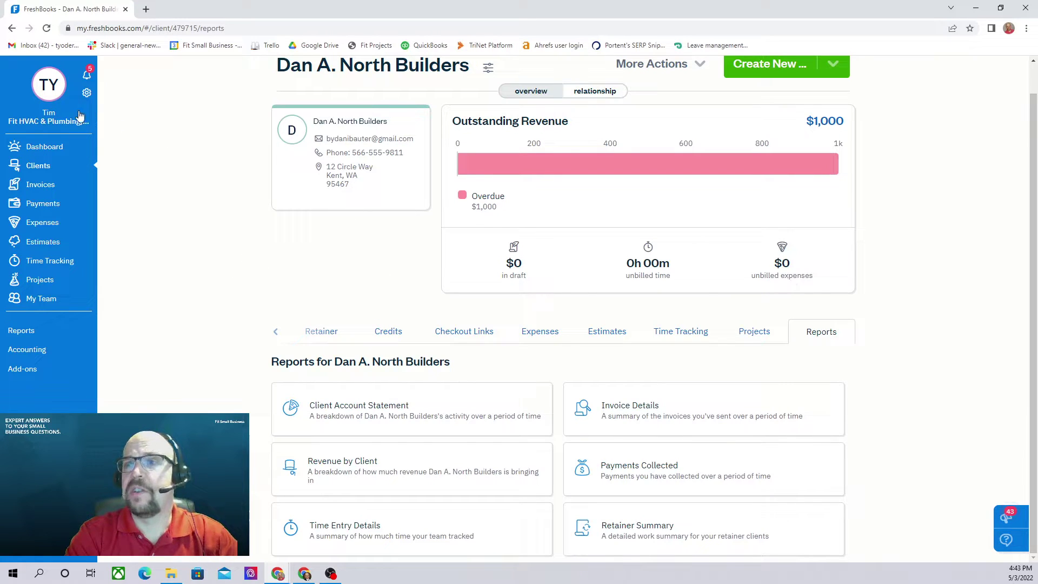
Step: Return to the Dashboard's $4,000 outstanding summary and glance at the Create New menu
{"action": "left_click", "coordinate": [41, 147]}
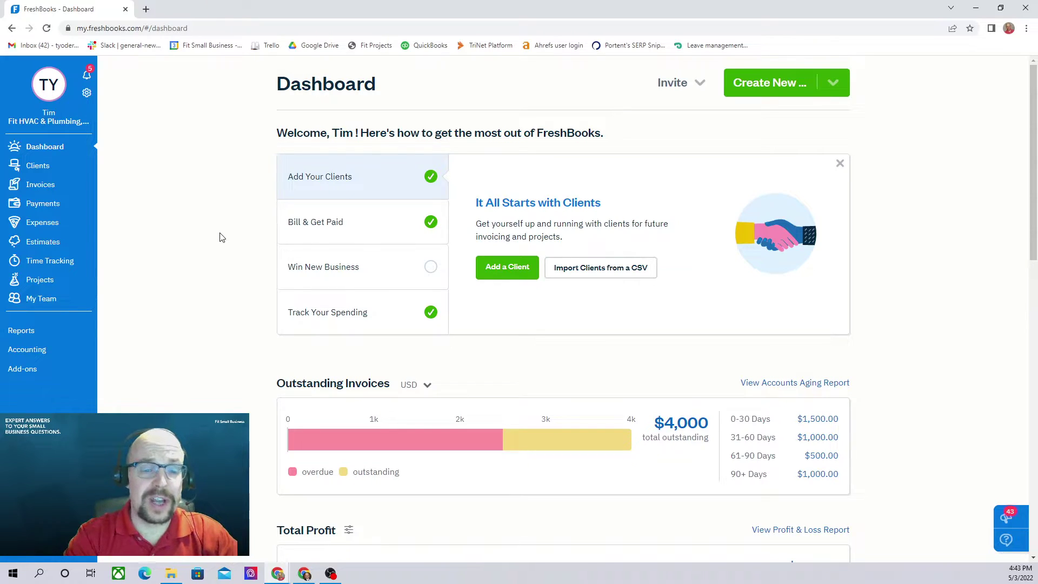
{"action": "left_click", "coordinate": [838, 86]}
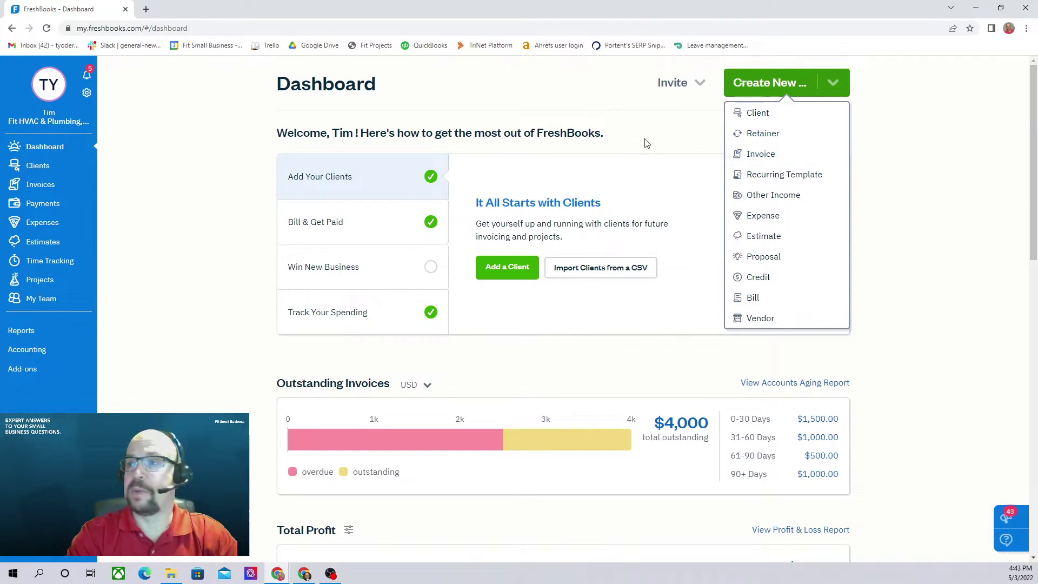
{"action": "left_click", "coordinate": [190, 143]}
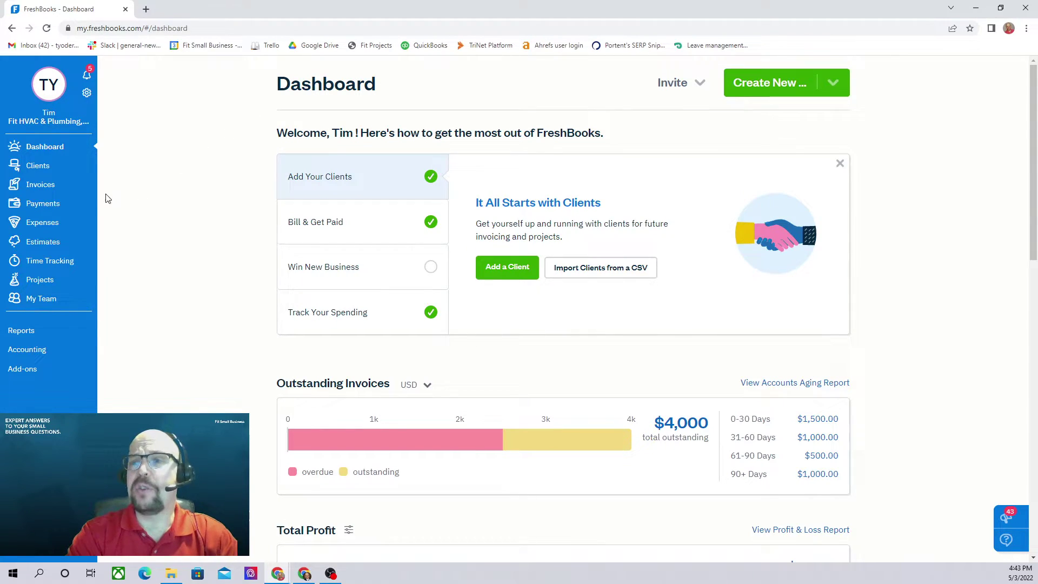
Step: Open the Invoices page and scroll through its five recently updated invoices
{"action": "left_click", "coordinate": [35, 185]}
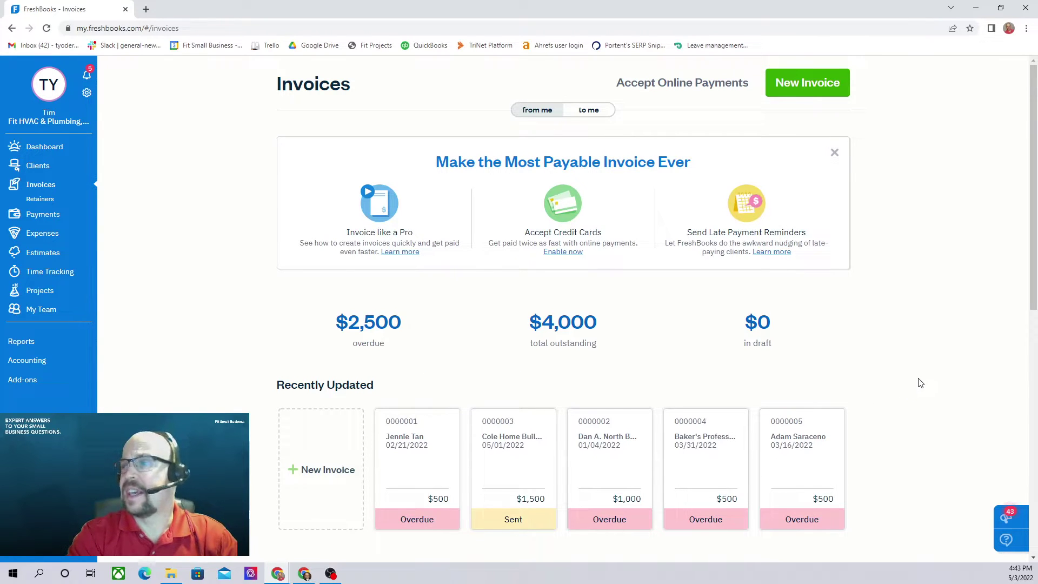
{"action": "scroll", "coordinate": [921, 383], "scroll_direction": "down", "scroll_amount": 2}
{"action": "scroll", "coordinate": [921, 383], "scroll_direction": "down", "scroll_amount": 1}
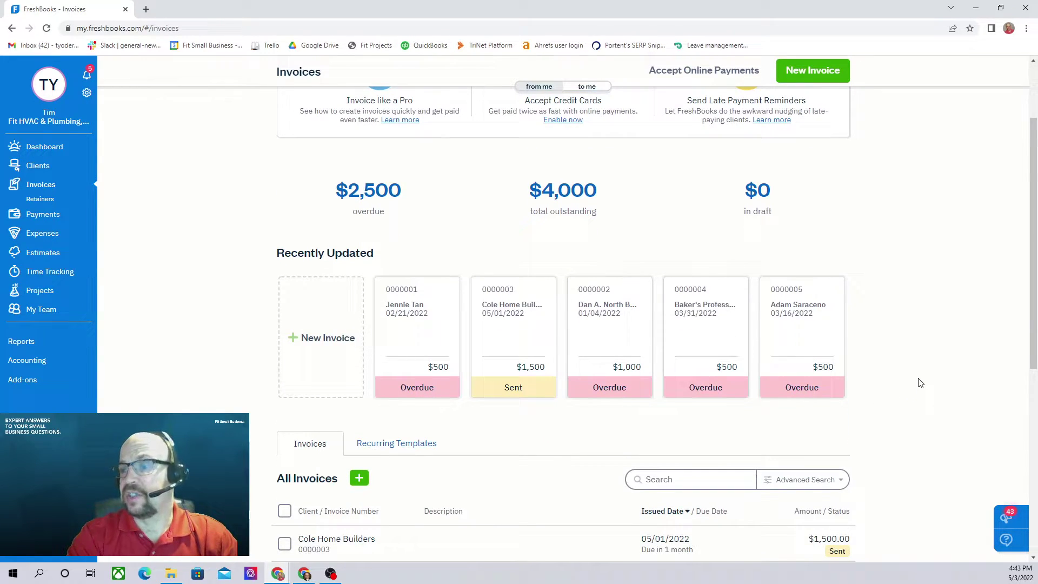
{"action": "scroll", "coordinate": [921, 383], "scroll_direction": "up", "scroll_amount": 3}
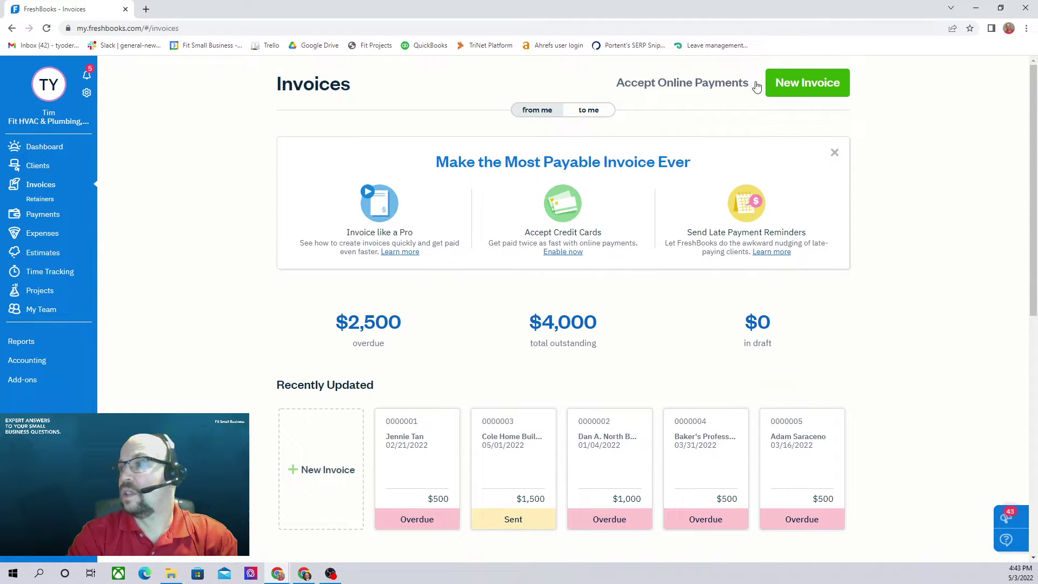
Step: Create blank invoice 0000006, dated 05/03/2022 and due 06/02/2022
{"action": "left_click", "coordinate": [800, 84]}
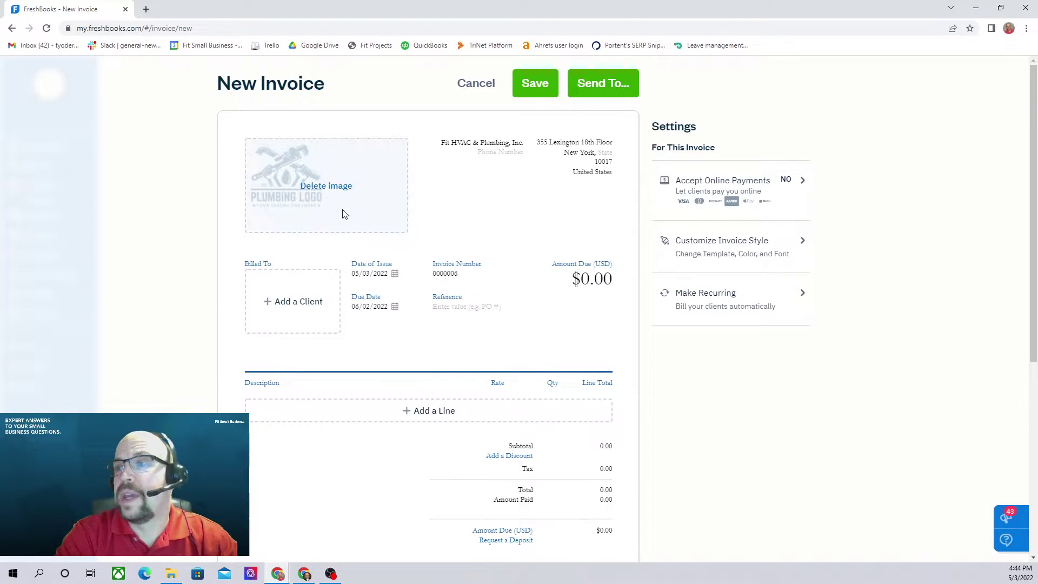
{"action": "mouse_move", "coordinate": [362, 199]}
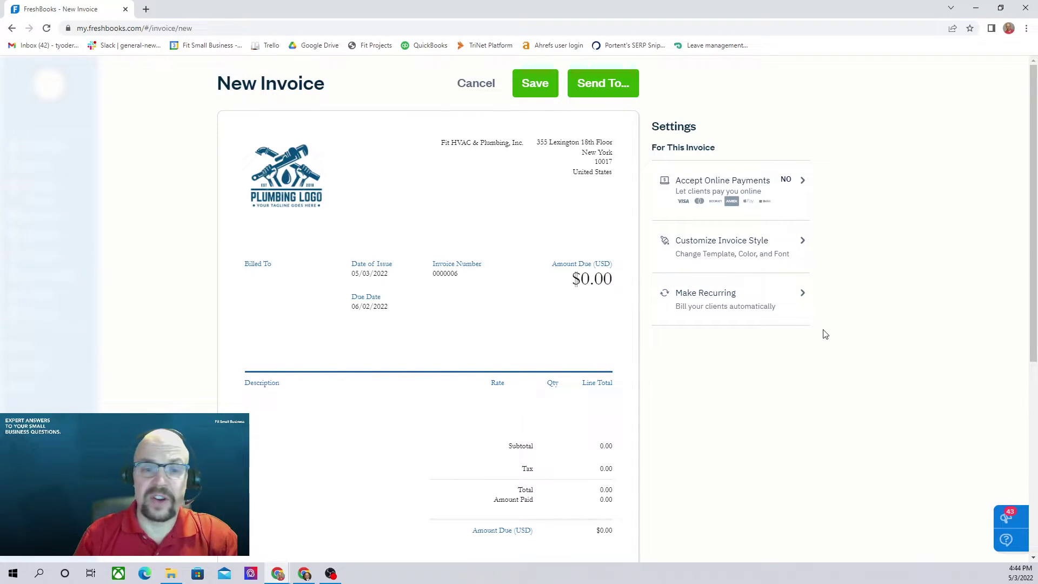
{"action": "mouse_move", "coordinate": [296, 186]}
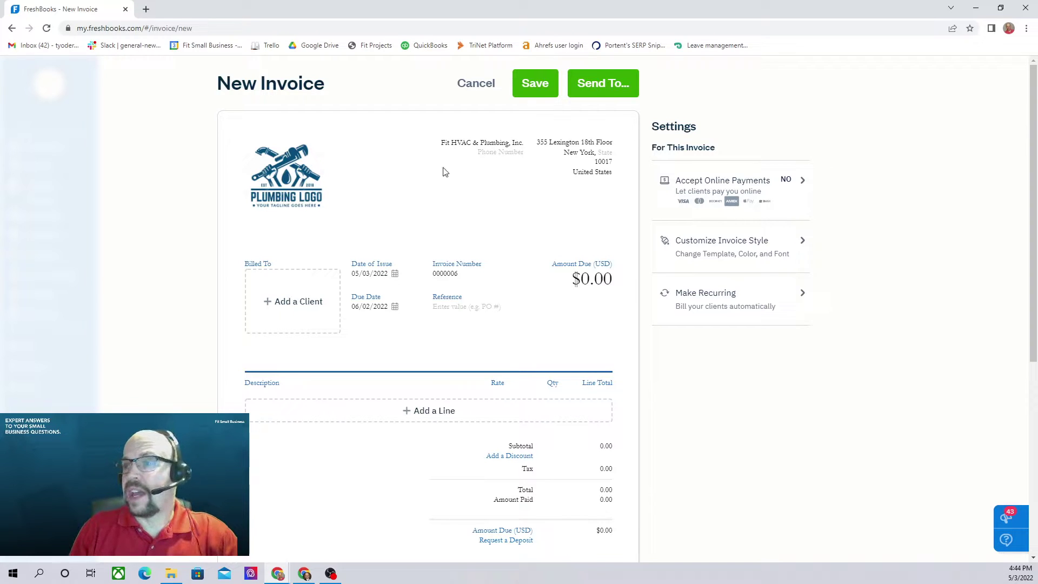
Step: Set Cole Home Builders as the billed-to client, auto-filling its address
{"action": "scroll", "coordinate": [441, 179], "scroll_direction": "down", "scroll_amount": 1}
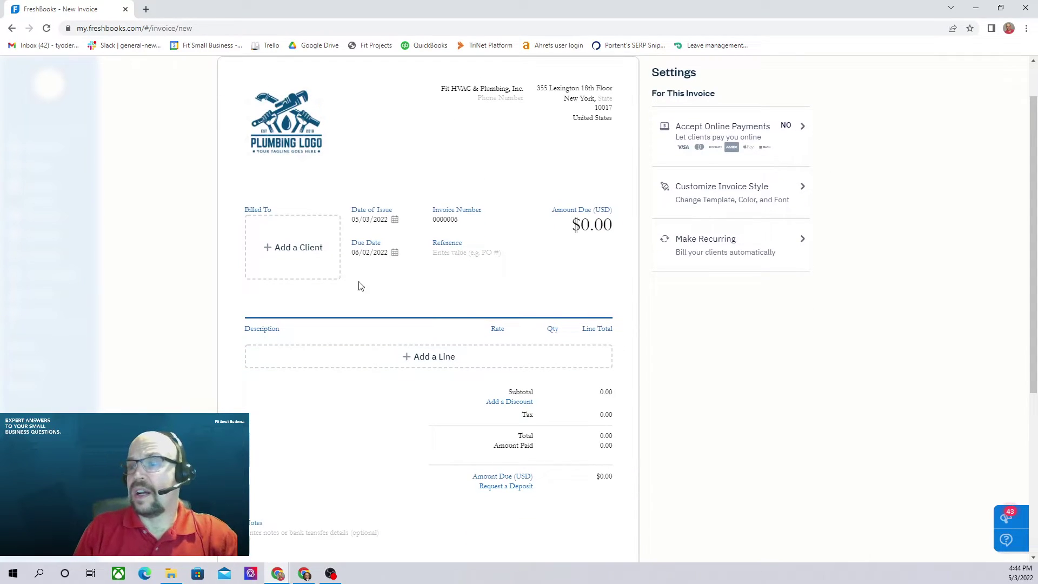
{"action": "left_click", "coordinate": [288, 252]}
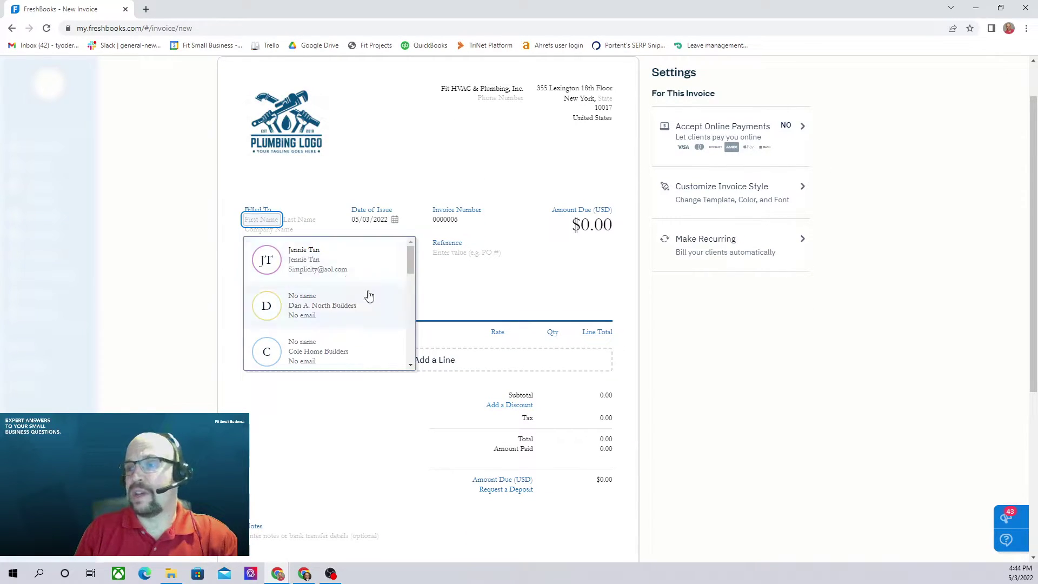
{"action": "left_click", "coordinate": [310, 352]}
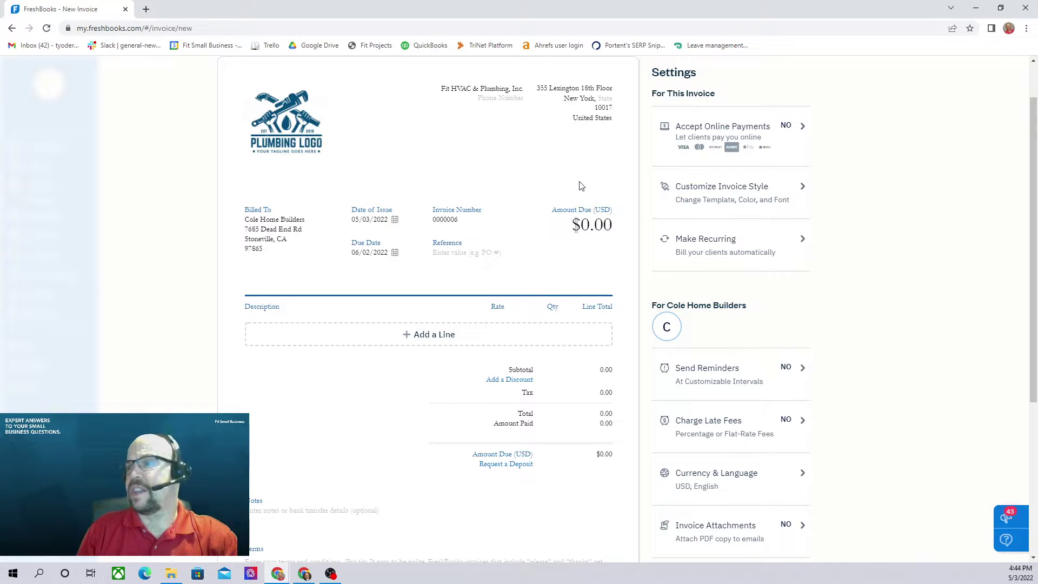
{"action": "scroll", "coordinate": [580, 186], "scroll_direction": "down", "scroll_amount": 1}
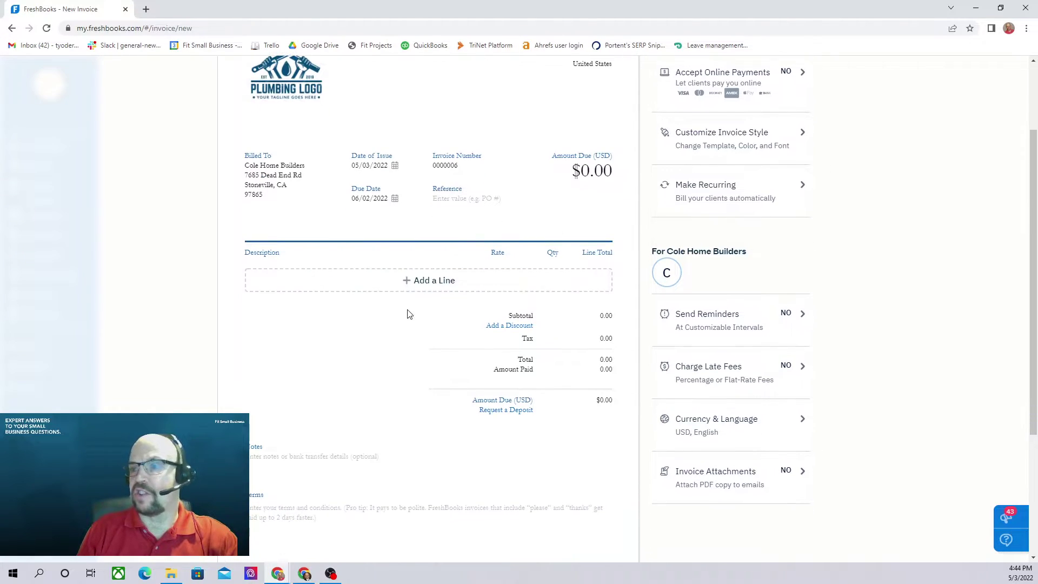
Step: Add a Plumbing Services line at $500 and start a Travel Time line
{"action": "left_click", "coordinate": [429, 283]}
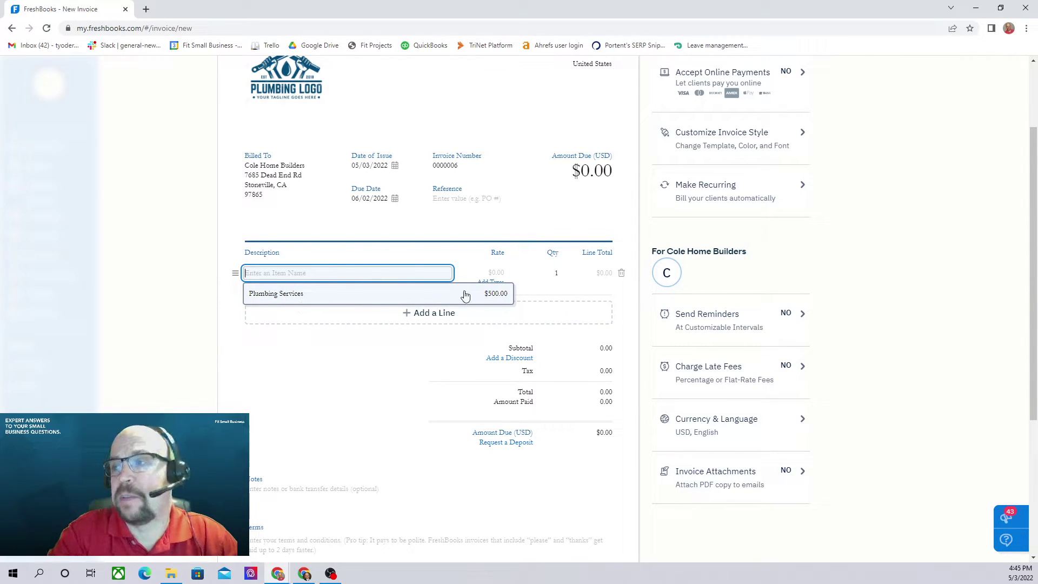
{"action": "left_click", "coordinate": [296, 298]}
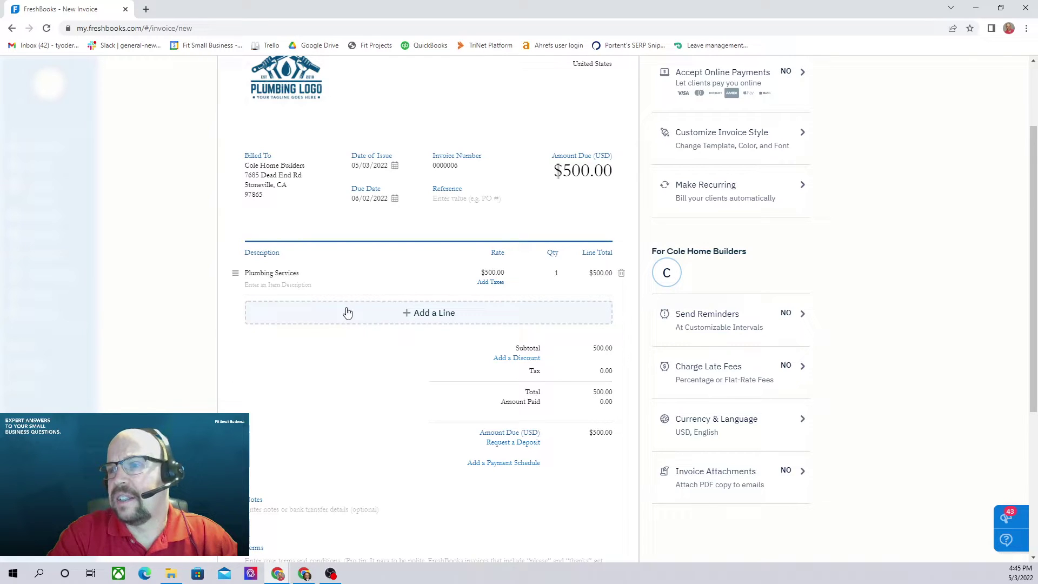
{"action": "left_click", "coordinate": [373, 320]}
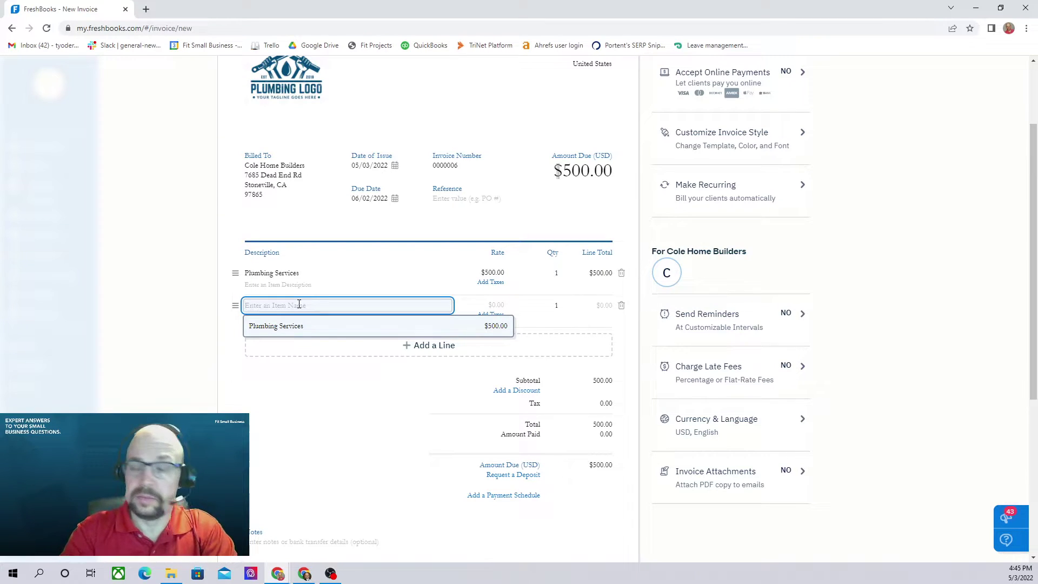
{"action": "type", "text": "Travel Time"}
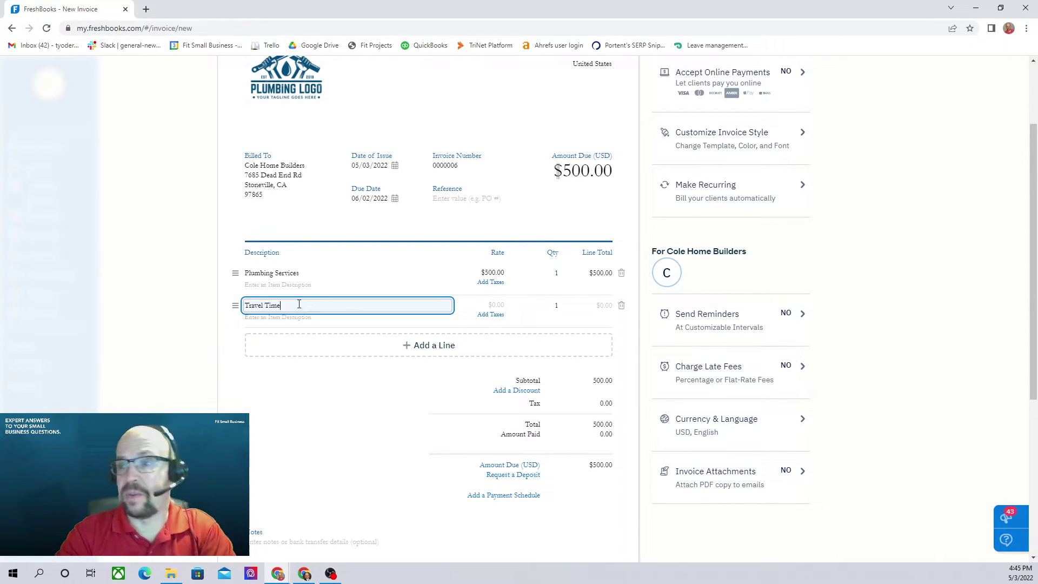
{"action": "left_click", "coordinate": [321, 322]}
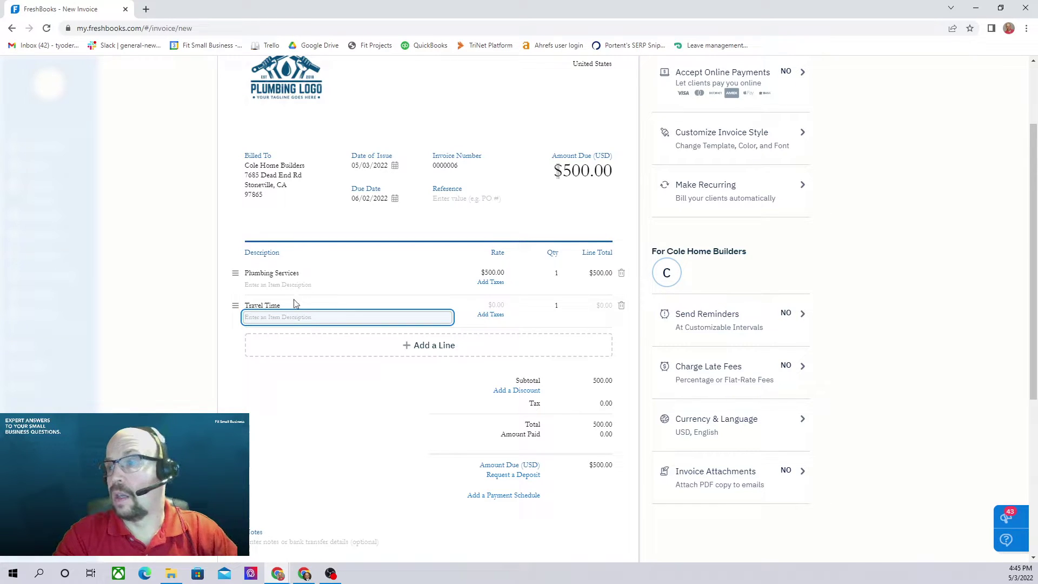
Step: Set the Travel Time rate to $75 and add an empty third line item
{"action": "left_click", "coordinate": [496, 304]}
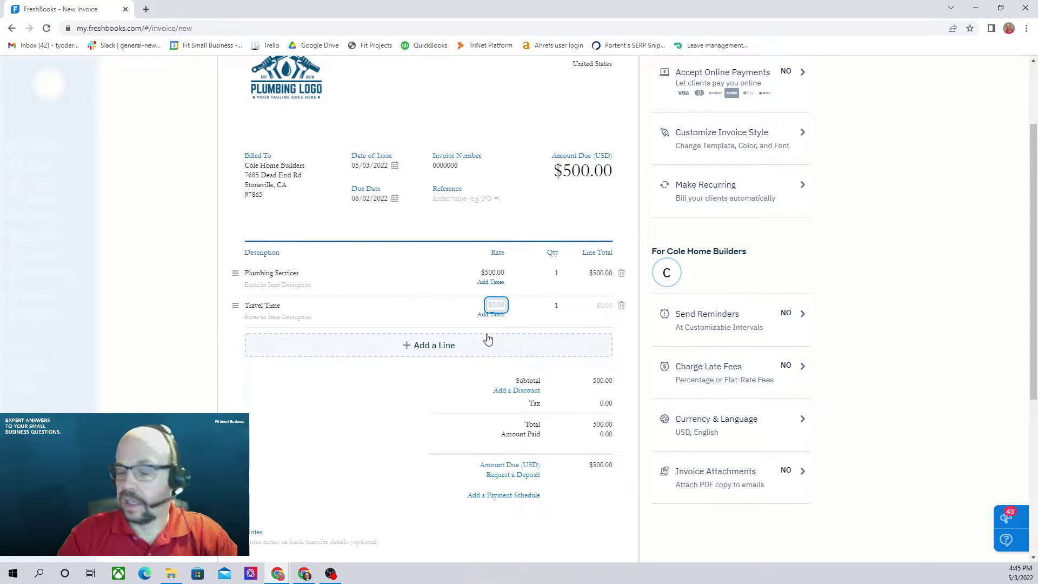
{"action": "type", "text": "75"}
{"action": "left_click", "coordinate": [361, 412]}
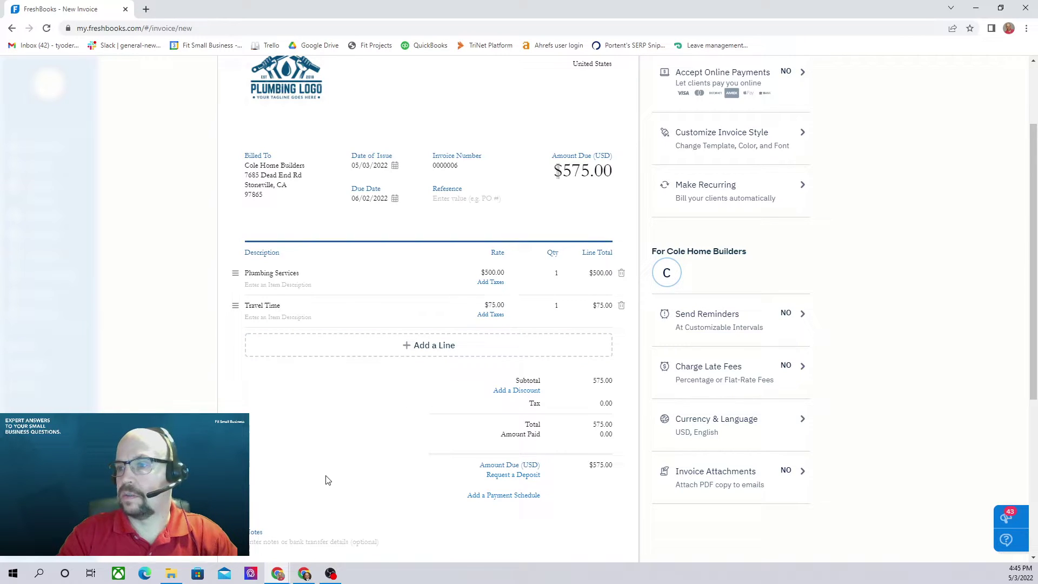
{"action": "left_click", "coordinate": [422, 349]}
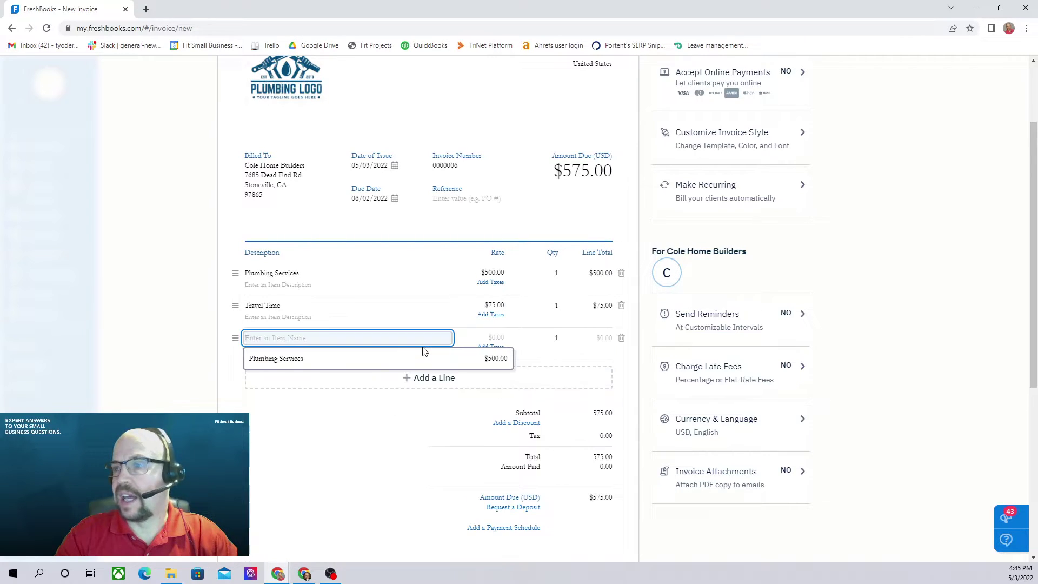
{"action": "left_click", "coordinate": [349, 471]}
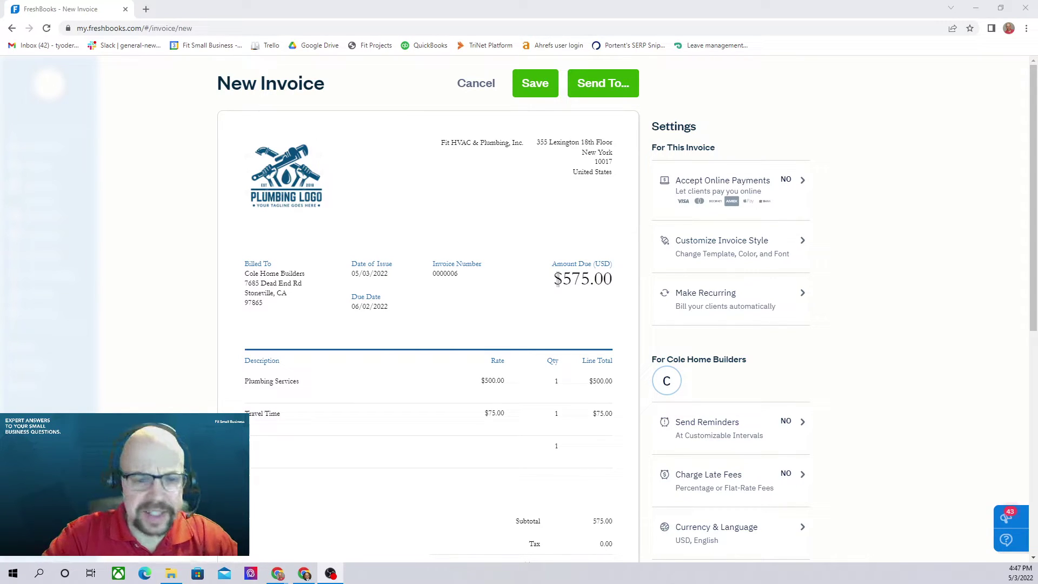
Step: Duplicate the browser tab so a blank New Invoice opens in a second tab
{"action": "scroll", "coordinate": [622, 308], "scroll_direction": "down", "scroll_amount": 1}
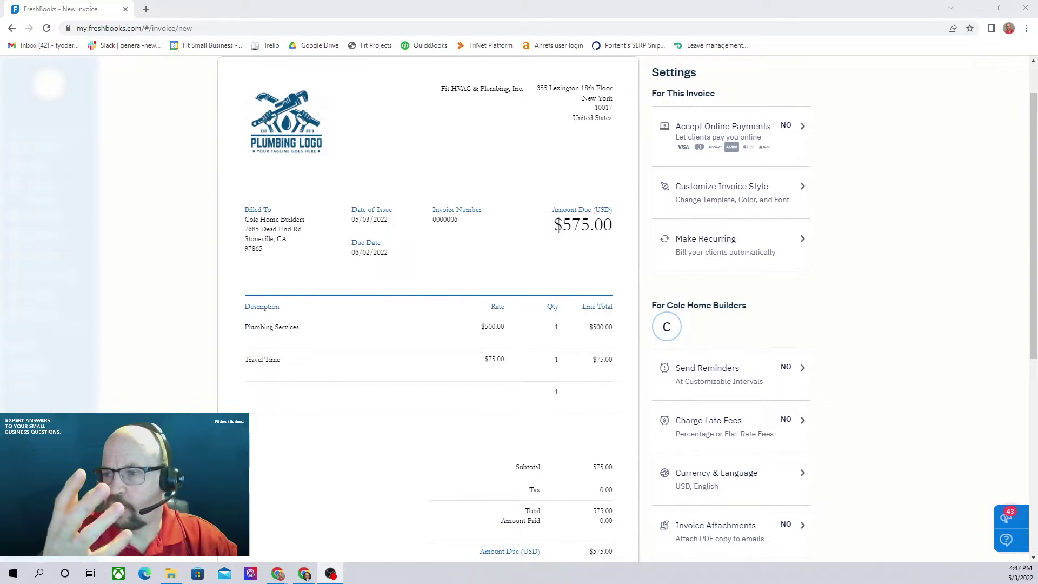
{"action": "mouse_move", "coordinate": [278, 420]}
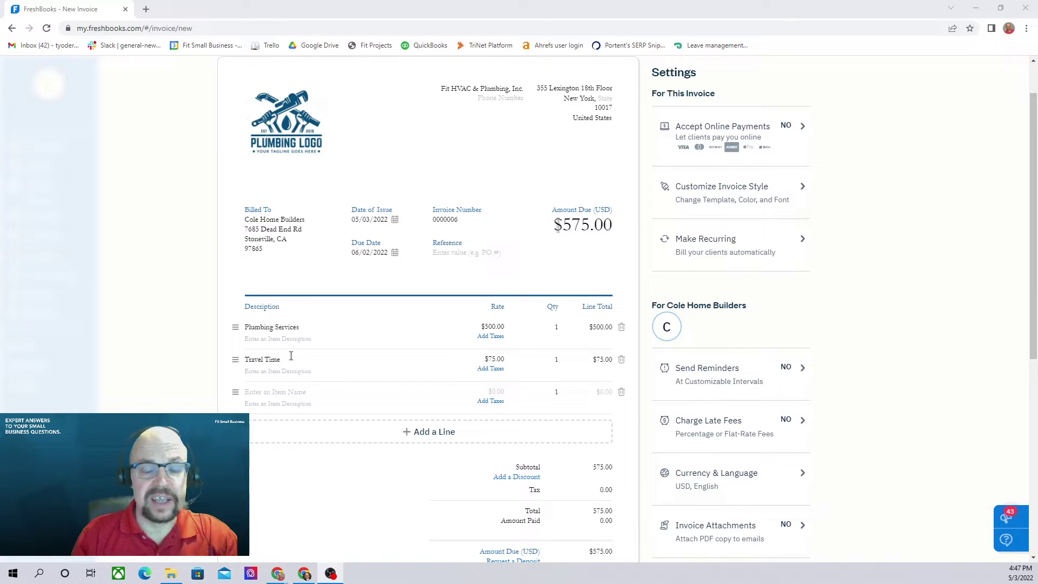
{"action": "scroll", "coordinate": [413, 365], "scroll_direction": "up", "scroll_amount": 1}
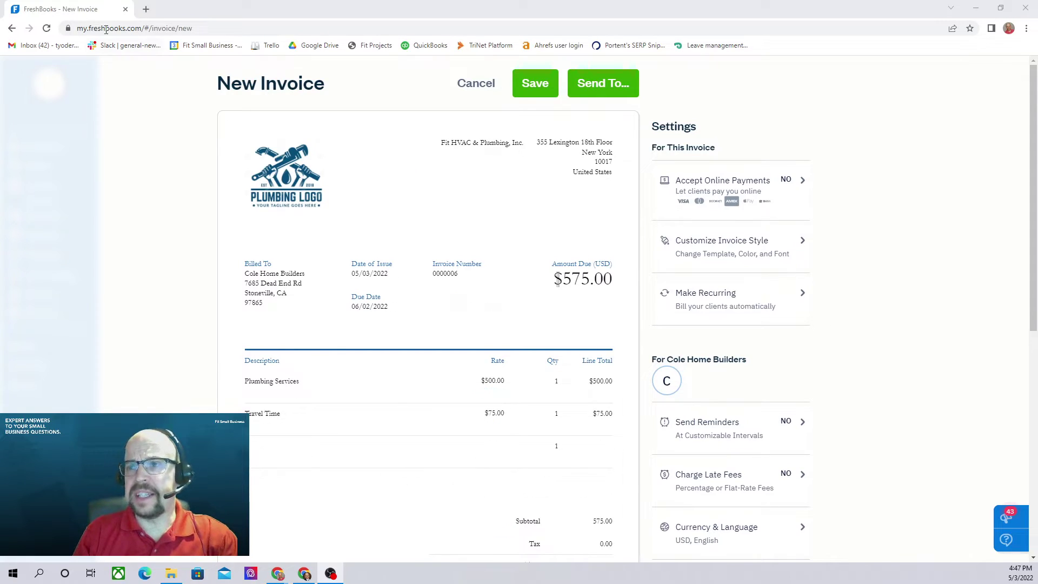
{"action": "right_click", "coordinate": [74, 17]}
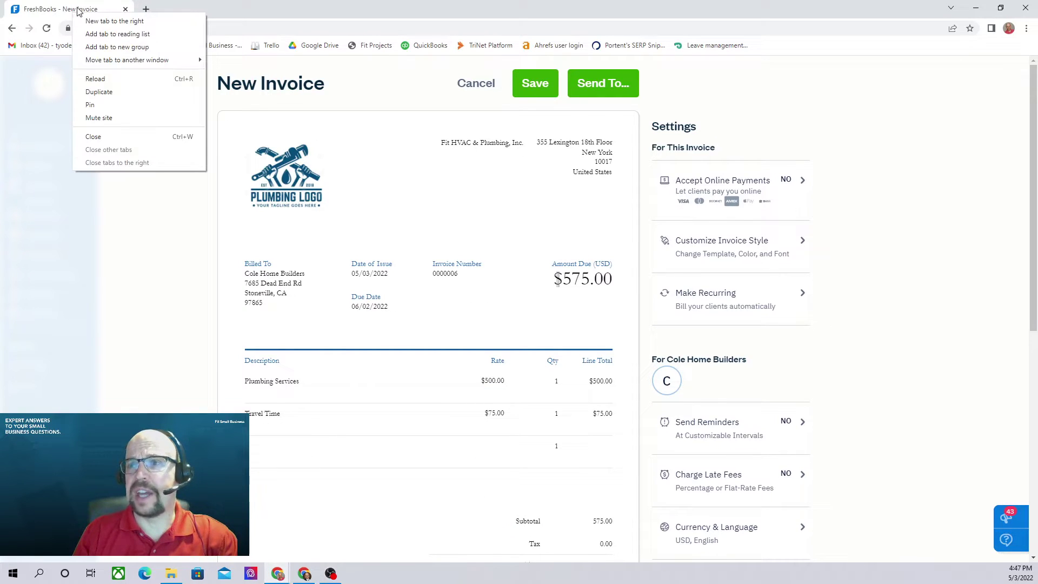
{"action": "left_click", "coordinate": [103, 93]}
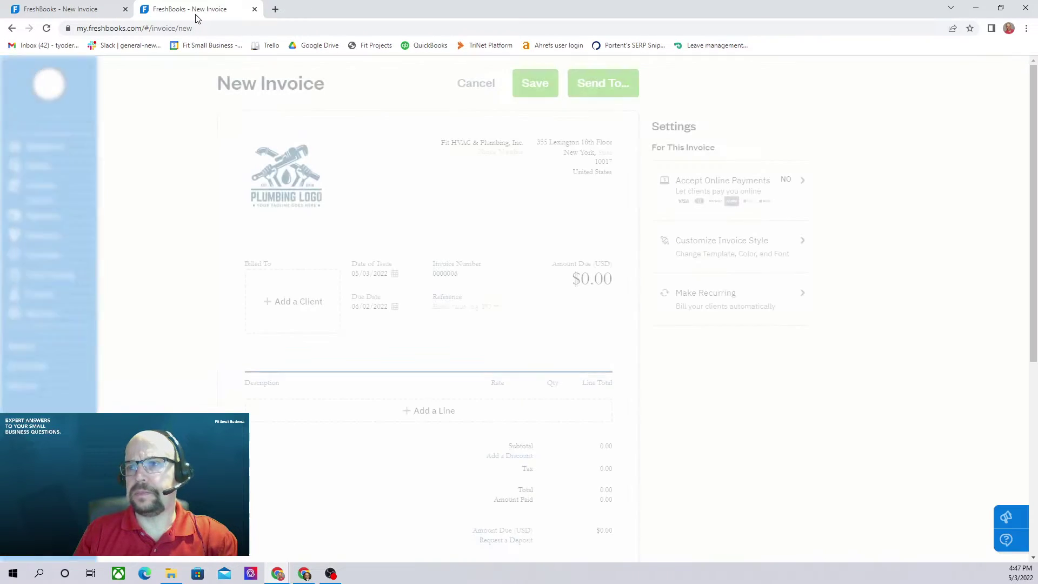
Step: Leave the blank invoice and start a new item from Items & Services
{"action": "left_click", "coordinate": [459, 91]}
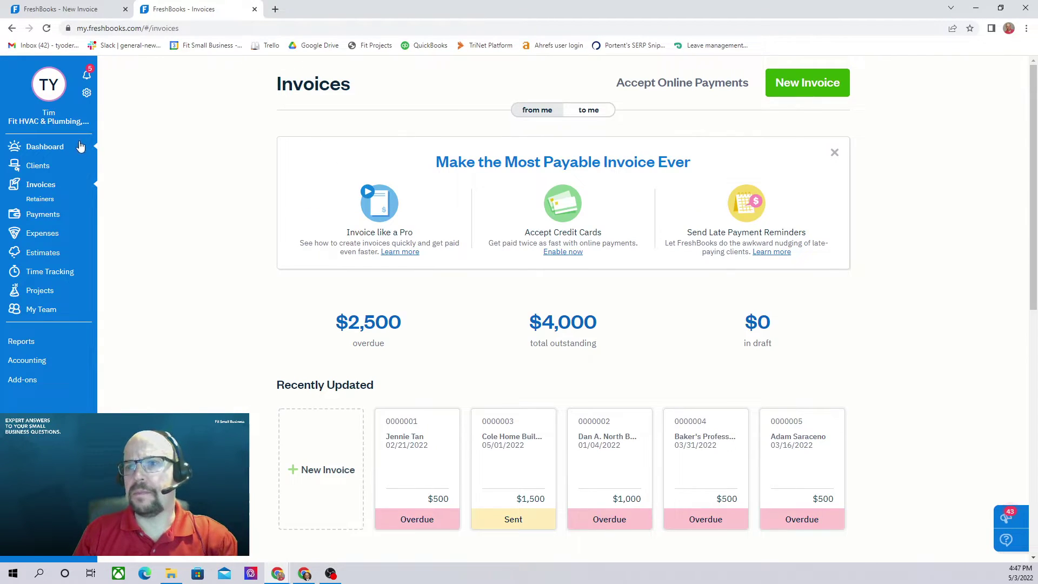
{"action": "left_click", "coordinate": [86, 93]}
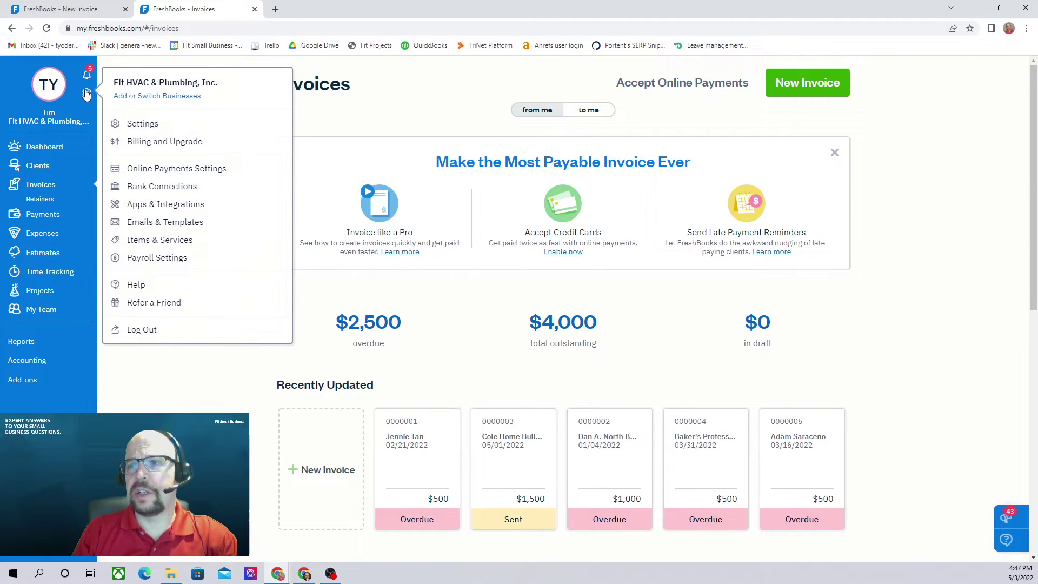
{"action": "left_click", "coordinate": [160, 239]}
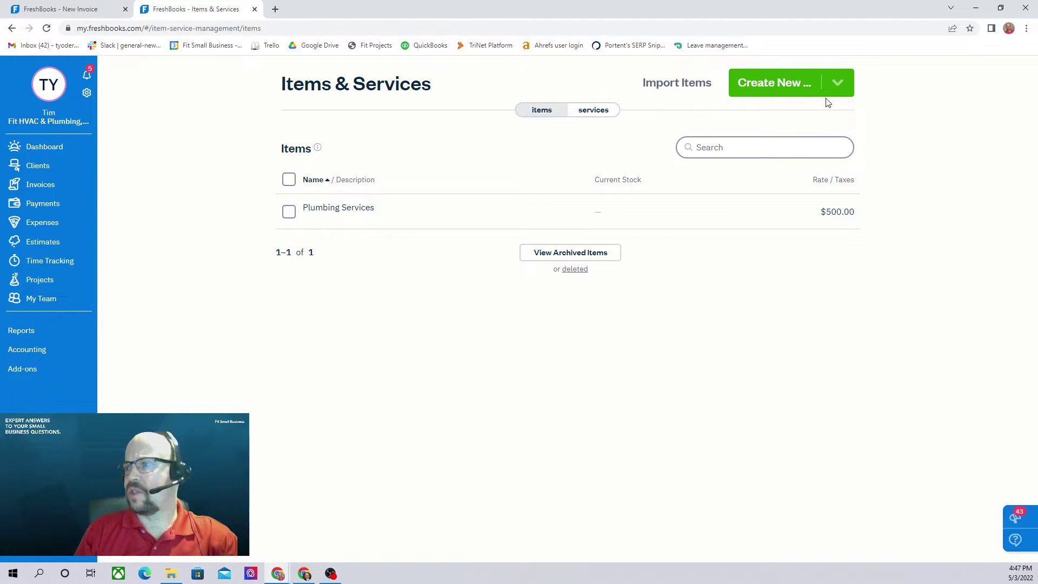
{"action": "left_click", "coordinate": [798, 85]}
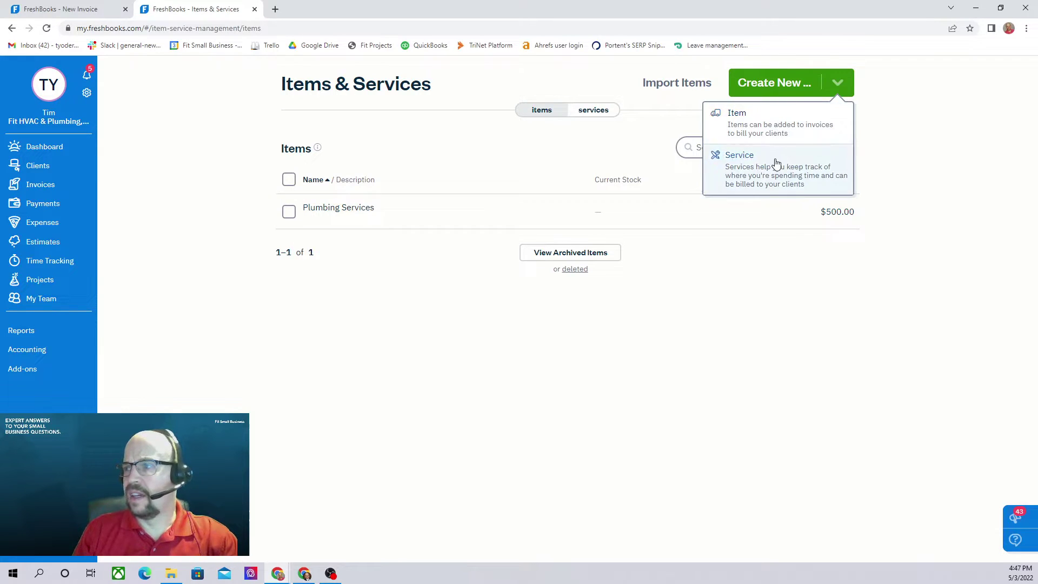
{"action": "left_click", "coordinate": [755, 132]}
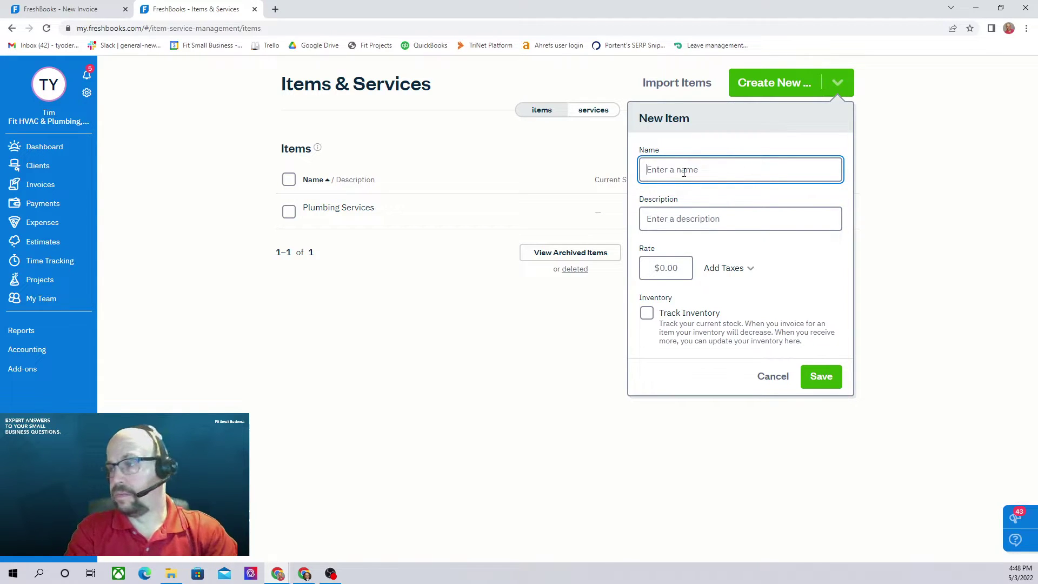
Step: Save a new item named 'Plumbing Widget' with a $75.00 rate
{"action": "type", "text": "P"}
{"action": "type", "text": "lubm"}
{"action": "key", "text": "BackSpace"}
{"action": "key", "text": "BackSpace"}
{"action": "type", "text": "mbing Widget"}
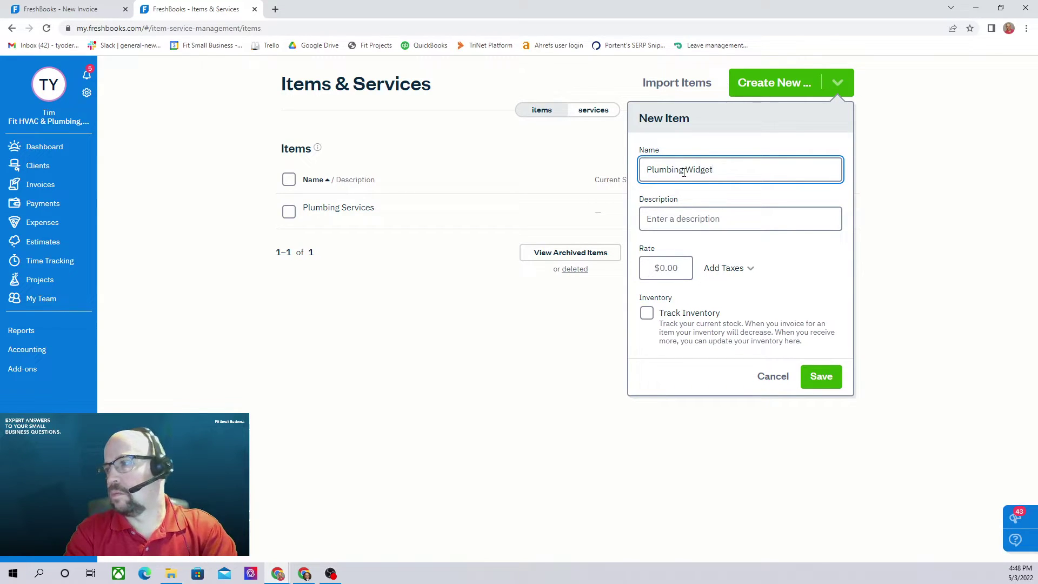
{"action": "key", "text": "Tab"}
{"action": "key", "text": "Tab"}
{"action": "type", "text": "7"}
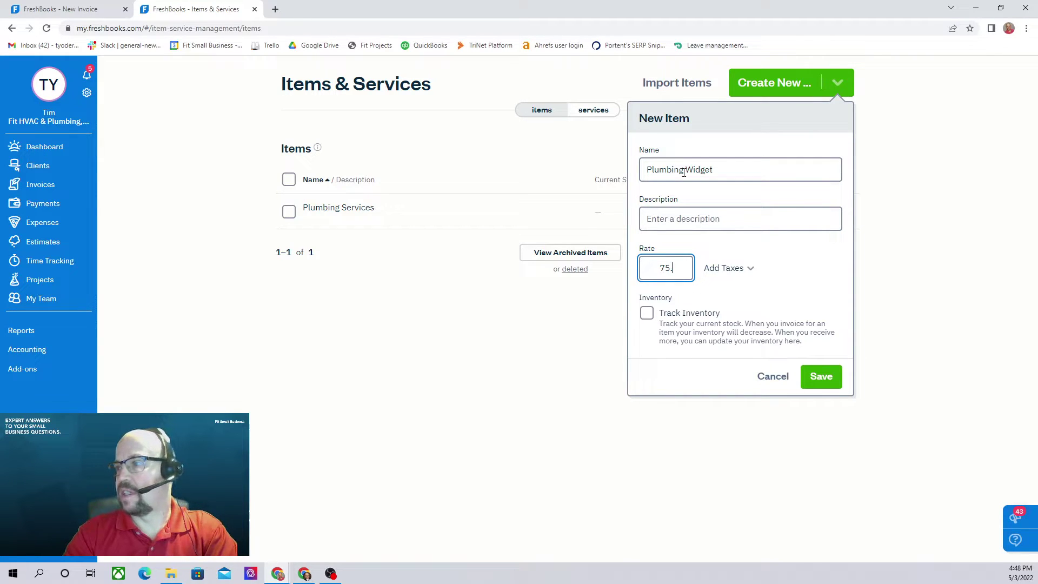
{"action": "type", "text": "5."}
{"action": "key", "text": "Tab"}
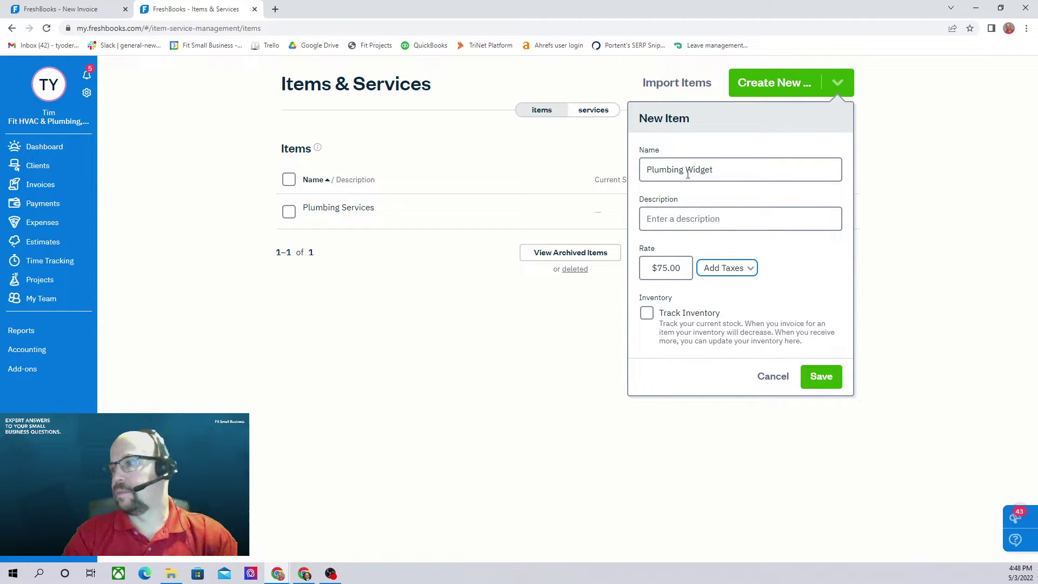
{"action": "left_click", "coordinate": [821, 380]}
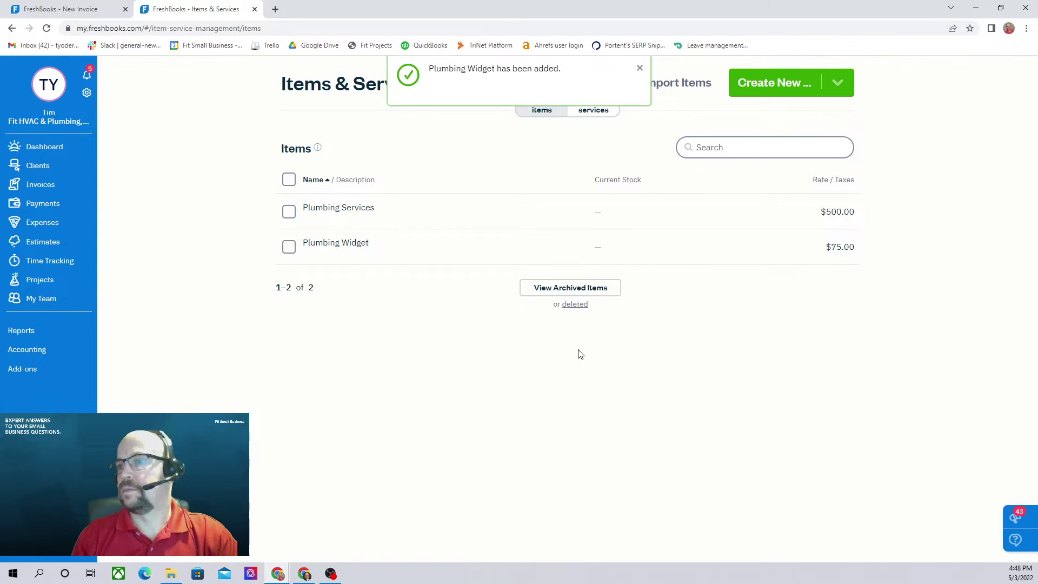
Step: Reload the draft invoice tab and bill the invoice to Cole Home Builders
{"action": "left_click", "coordinate": [89, 9]}
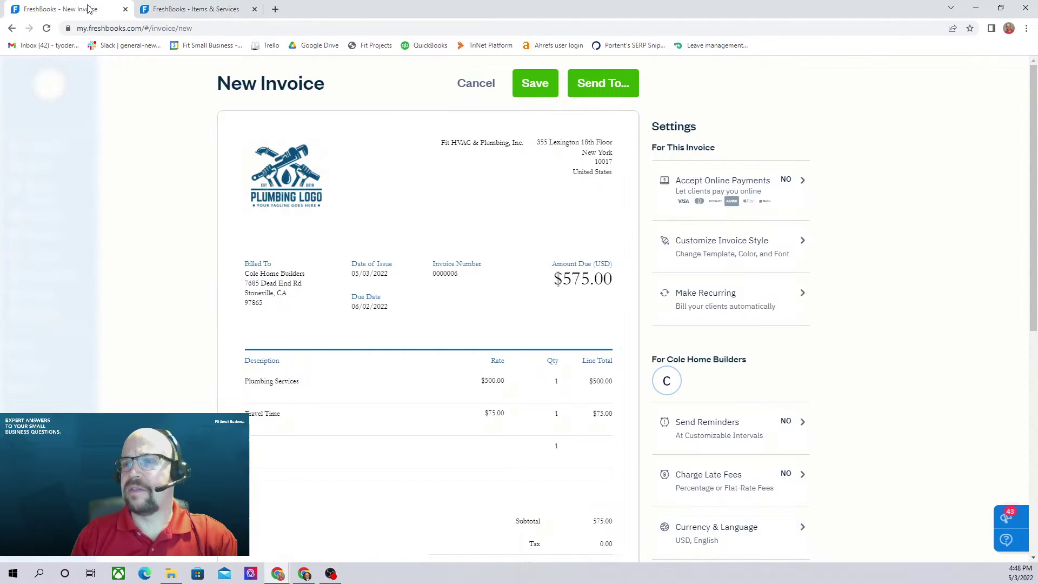
{"action": "left_click", "coordinate": [281, 445]}
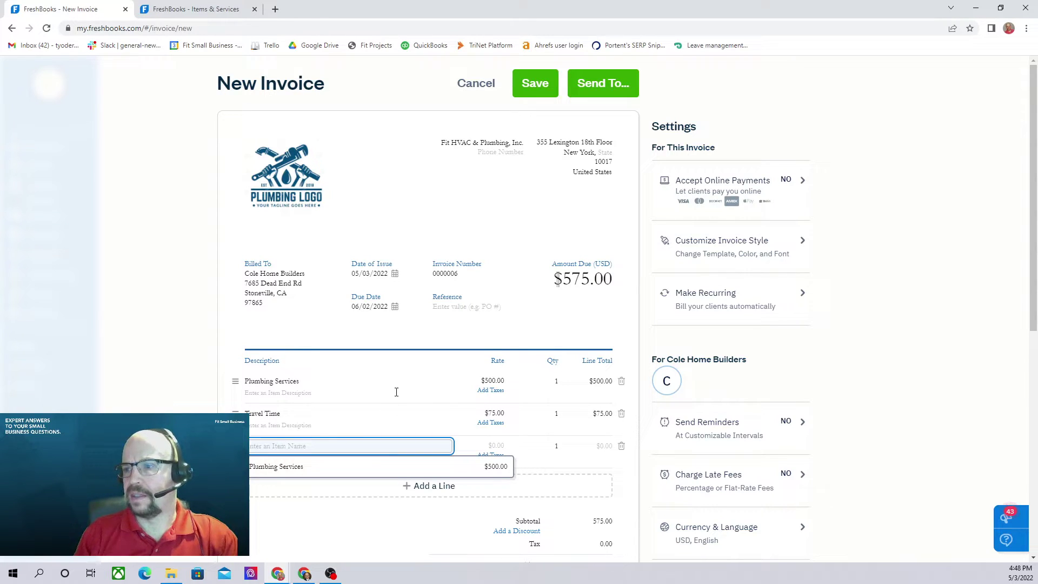
{"action": "left_click", "coordinate": [48, 29]}
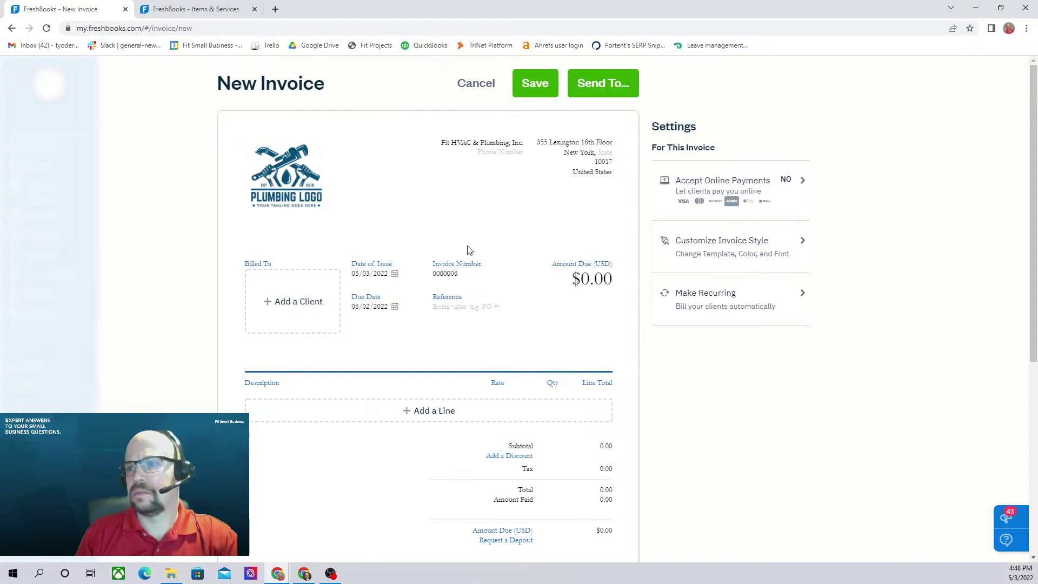
{"action": "mouse_move", "coordinate": [306, 150]}
{"action": "left_click", "coordinate": [313, 307]}
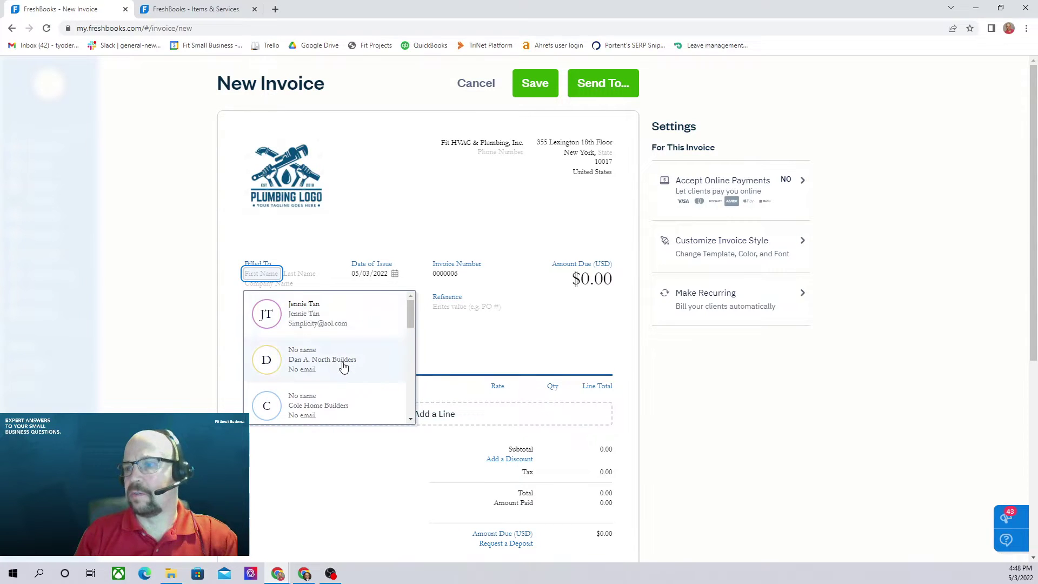
{"action": "scroll", "coordinate": [343, 365], "scroll_direction": "down", "scroll_amount": 2}
{"action": "left_click", "coordinate": [318, 301]}
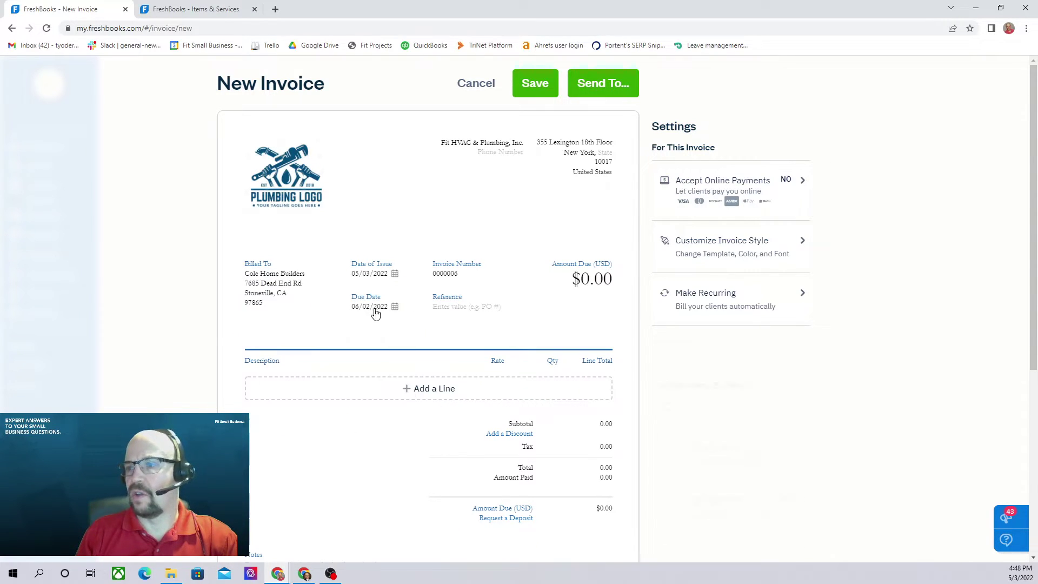
Step: Add Plumbing Services ($500) and Plumbing Widget ($75) as the two line items
{"action": "scroll", "coordinate": [381, 303], "scroll_direction": "down", "scroll_amount": 2}
{"action": "left_click", "coordinate": [385, 288]}
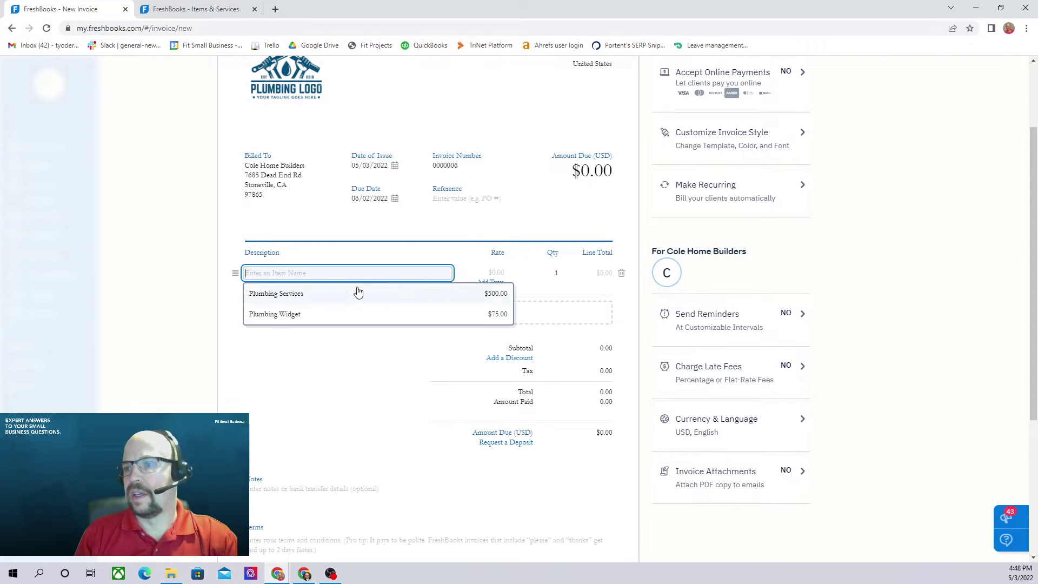
{"action": "left_click", "coordinate": [270, 298]}
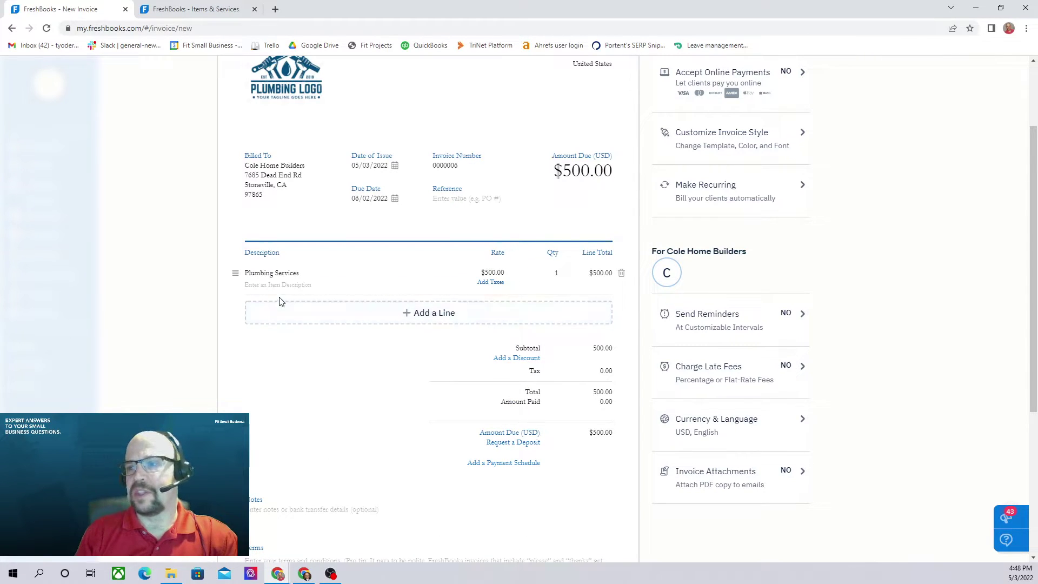
{"action": "left_click", "coordinate": [300, 309]}
{"action": "left_click", "coordinate": [272, 349]}
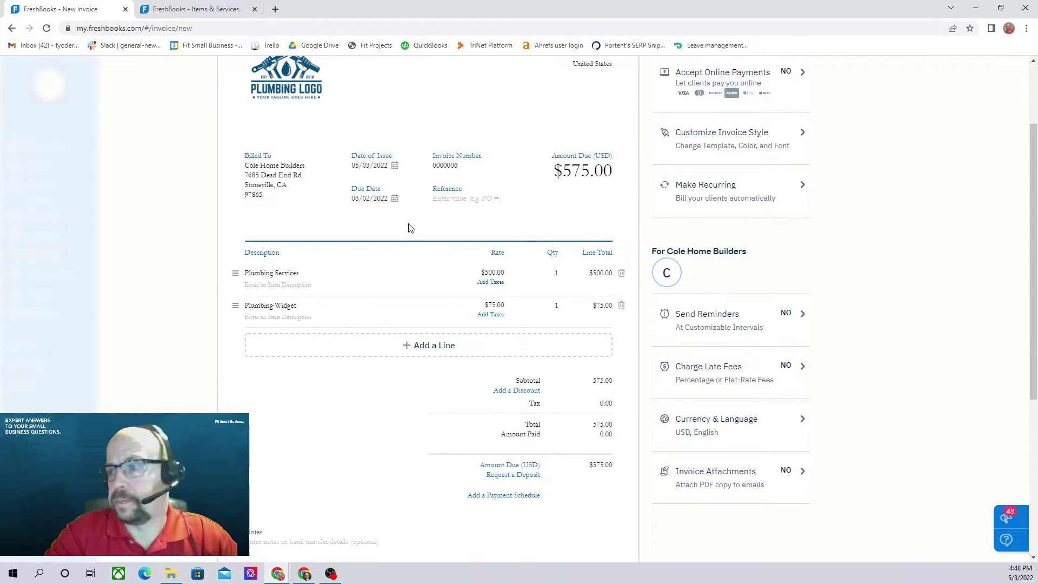
{"action": "scroll", "coordinate": [390, 381], "scroll_direction": "down", "scroll_amount": 1}
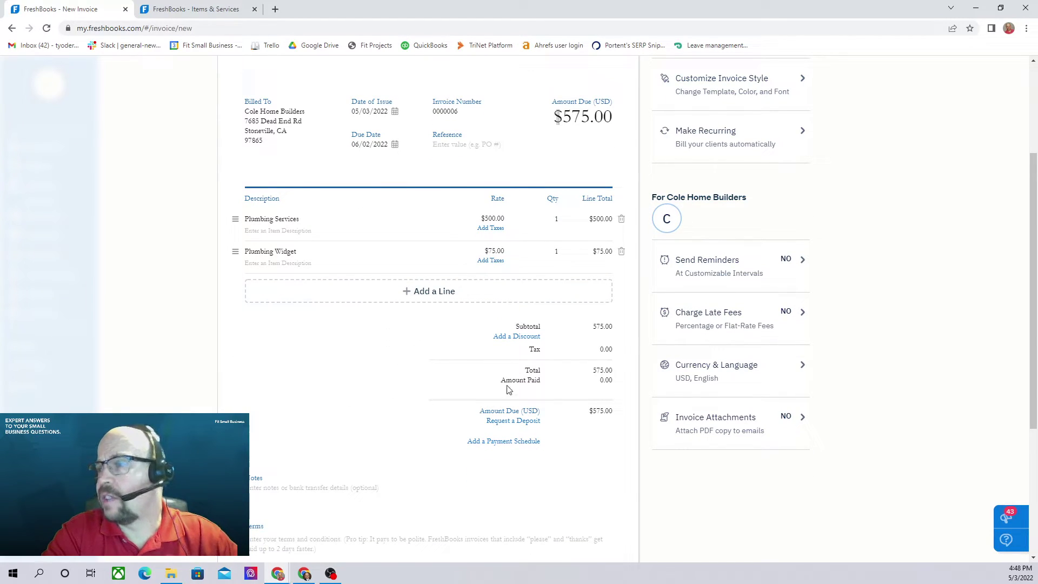
{"action": "scroll", "coordinate": [503, 373], "scroll_direction": "down", "scroll_amount": 1}
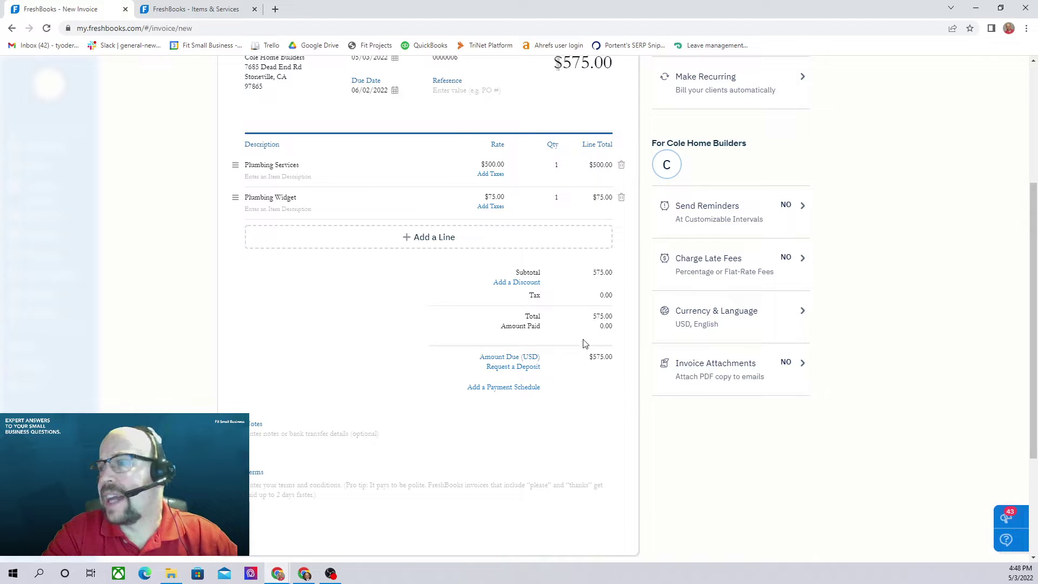
{"action": "left_click", "coordinate": [523, 287]}
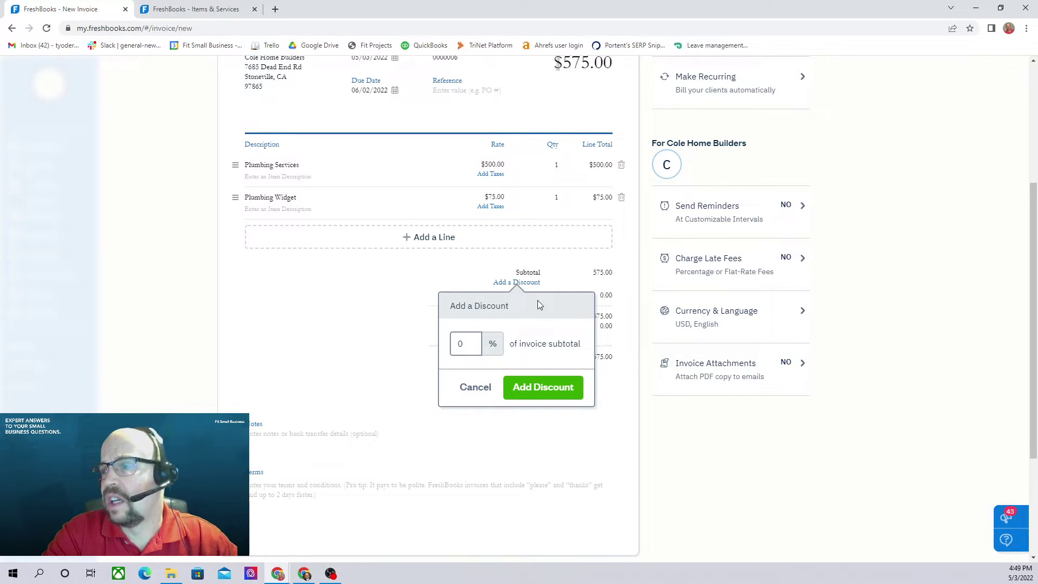
{"action": "left_click", "coordinate": [471, 395]}
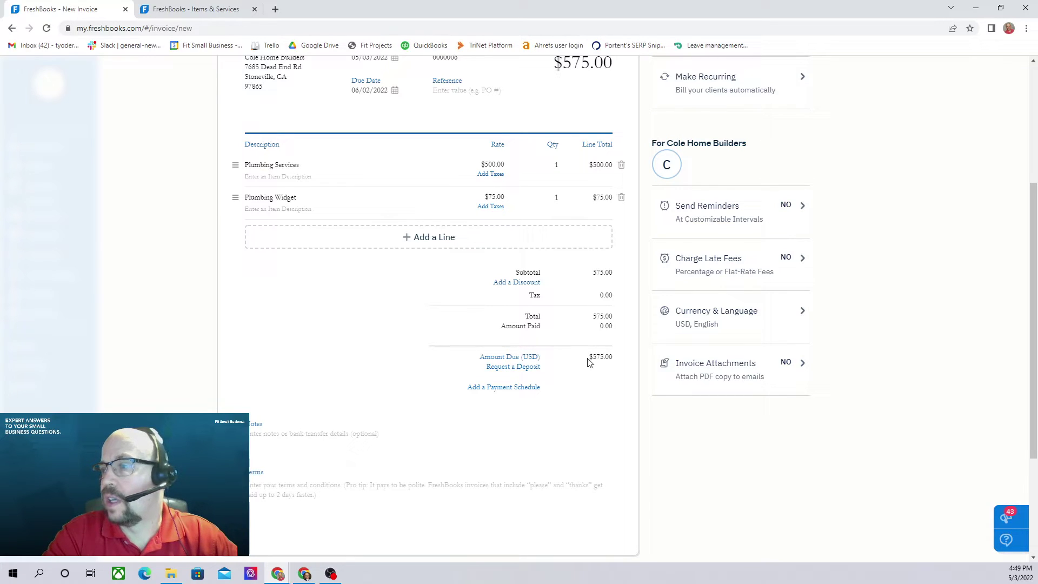
{"action": "left_click", "coordinate": [498, 388]}
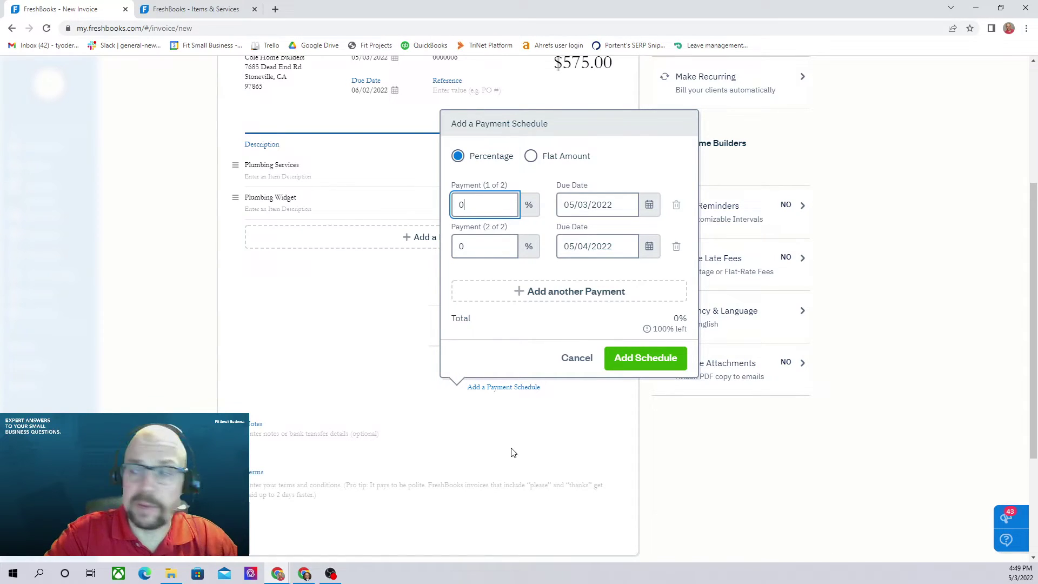
{"action": "left_click", "coordinate": [575, 360]}
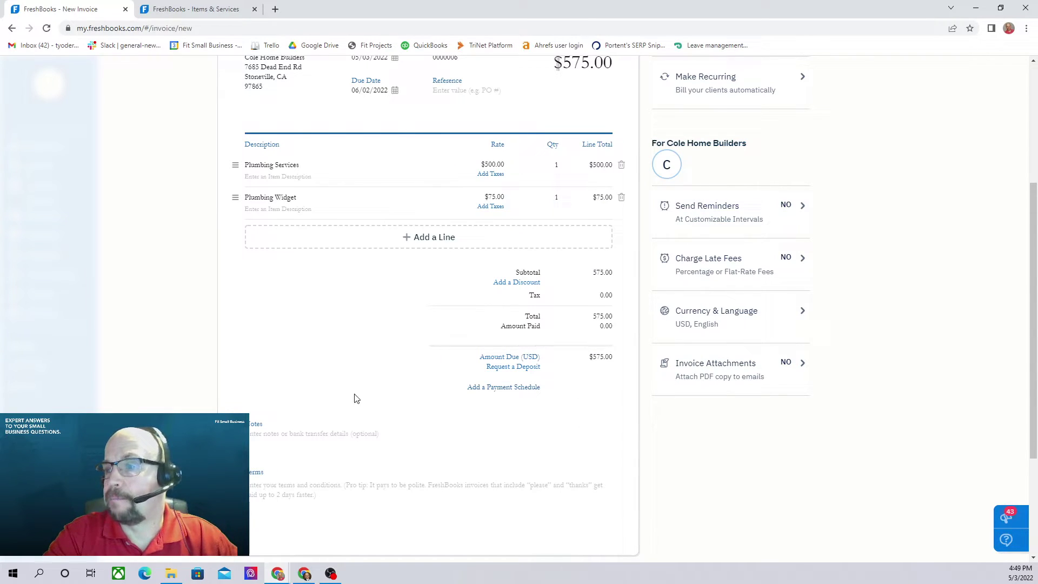
{"action": "scroll", "coordinate": [318, 329], "scroll_direction": "down", "scroll_amount": 2}
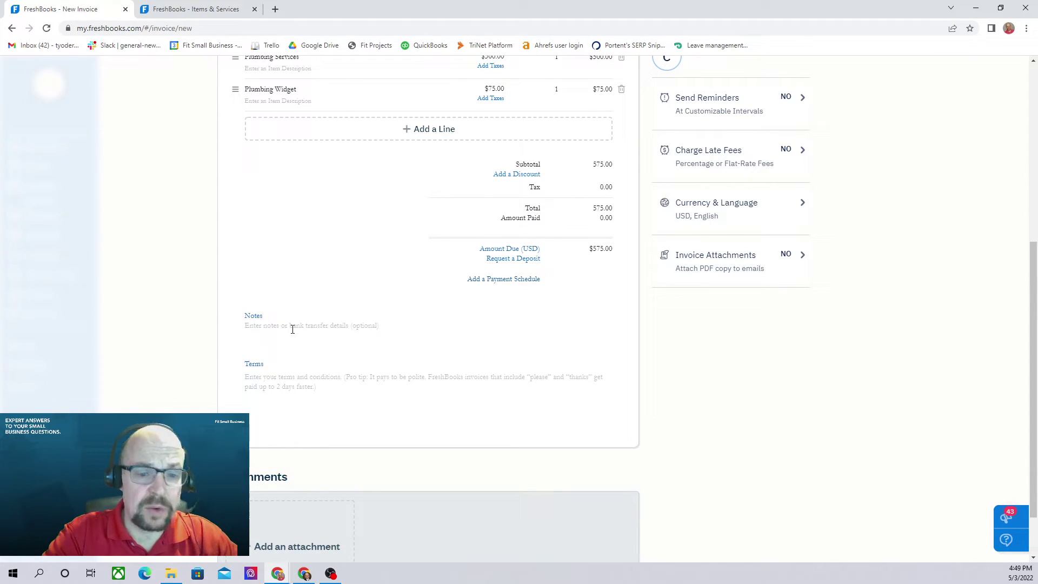
{"action": "left_click", "coordinate": [281, 384]}
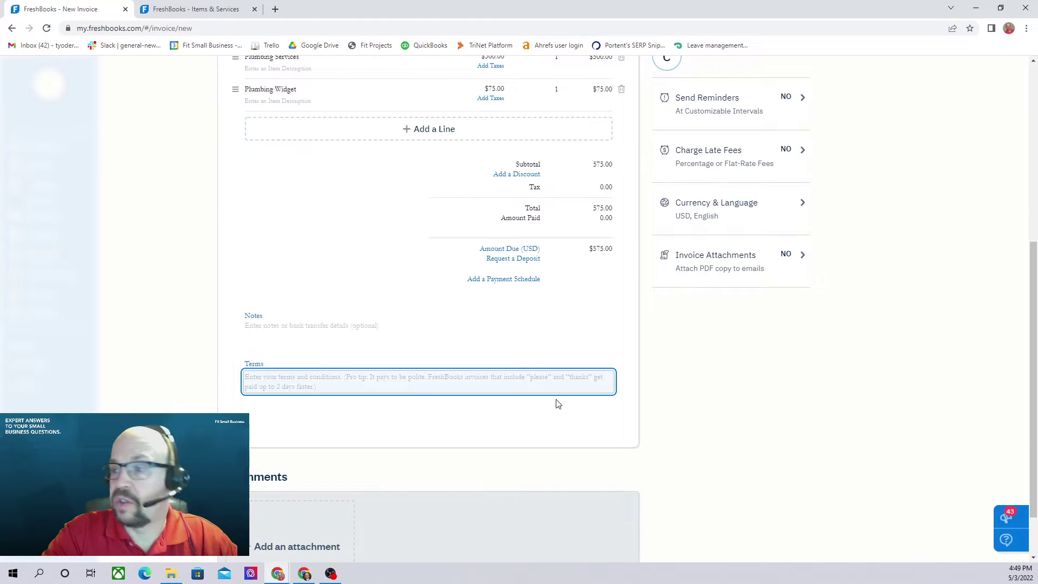
{"action": "scroll", "coordinate": [506, 396], "scroll_direction": "down", "scroll_amount": 1}
{"action": "scroll", "coordinate": [506, 396], "scroll_direction": "up", "scroll_amount": 3}
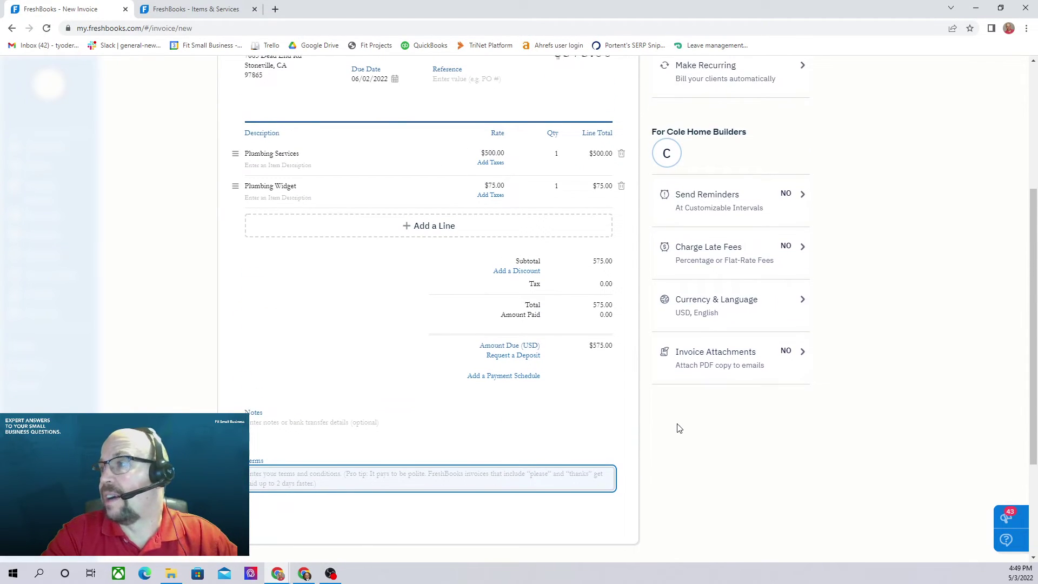
{"action": "scroll", "coordinate": [698, 431], "scroll_direction": "up", "scroll_amount": 4}
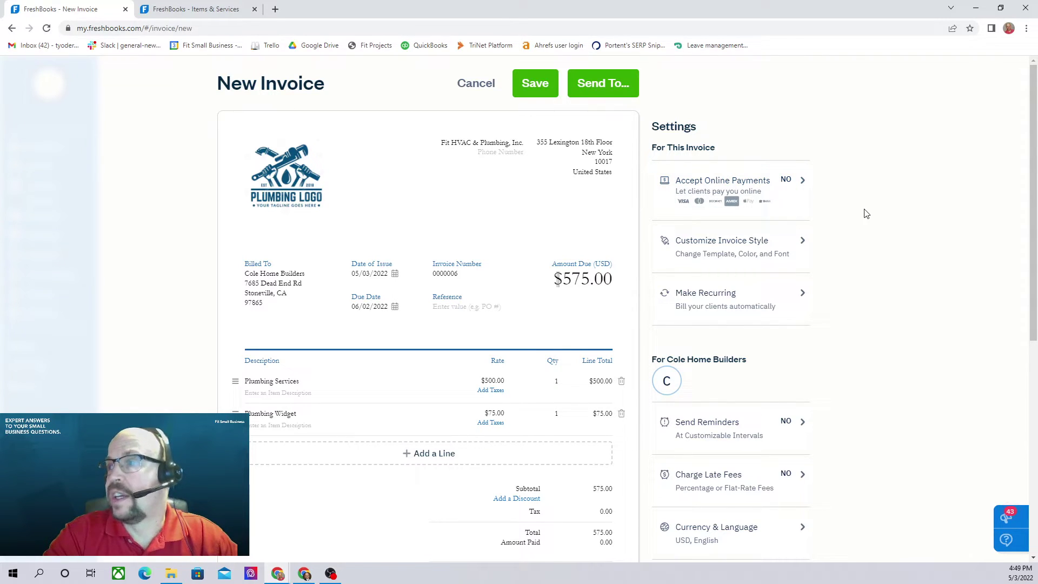
{"action": "scroll", "coordinate": [864, 217], "scroll_direction": "down", "scroll_amount": 1}
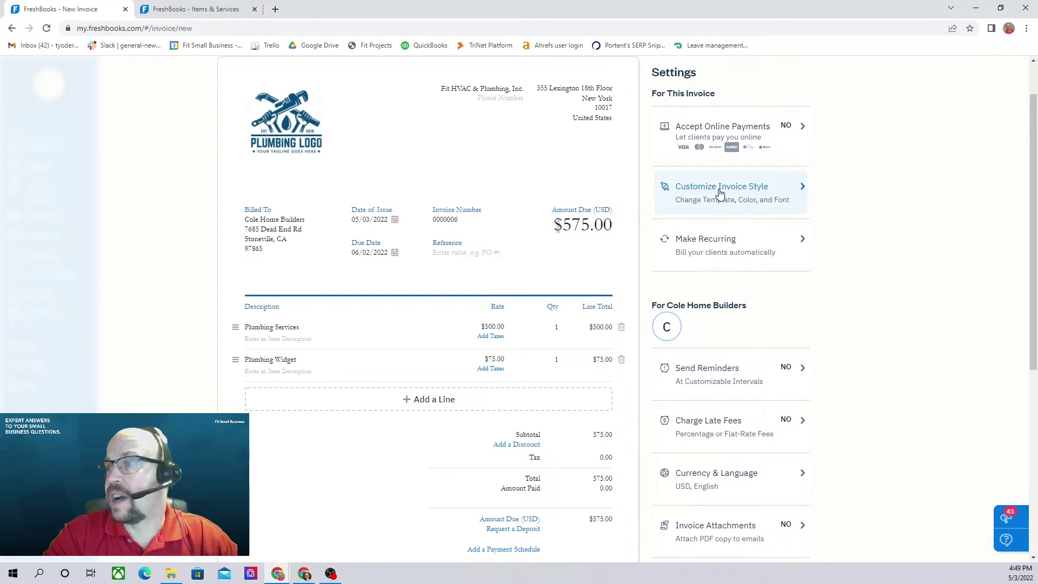
{"action": "left_click", "coordinate": [738, 198]}
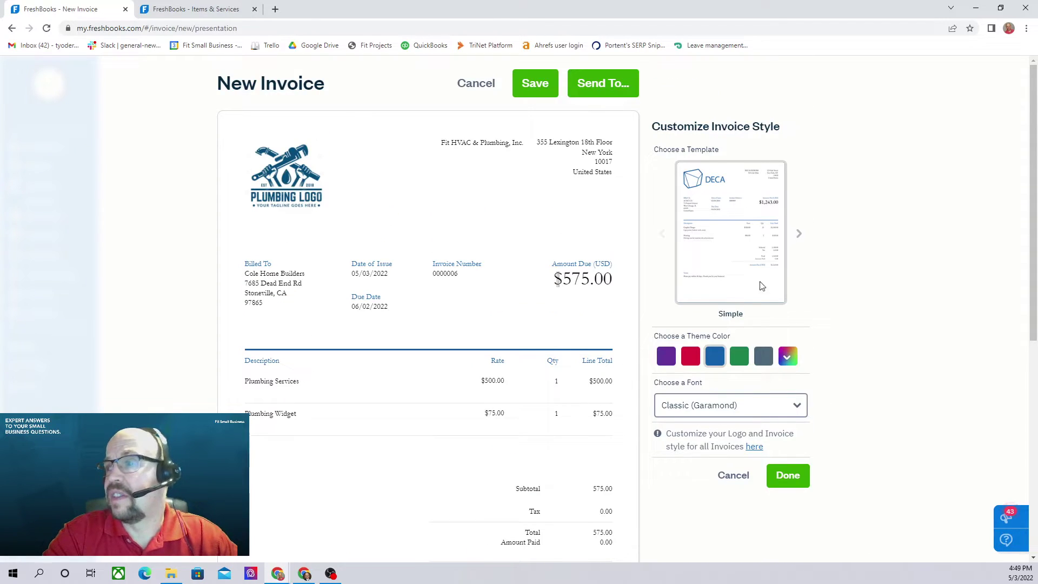
{"action": "left_click", "coordinate": [800, 237]}
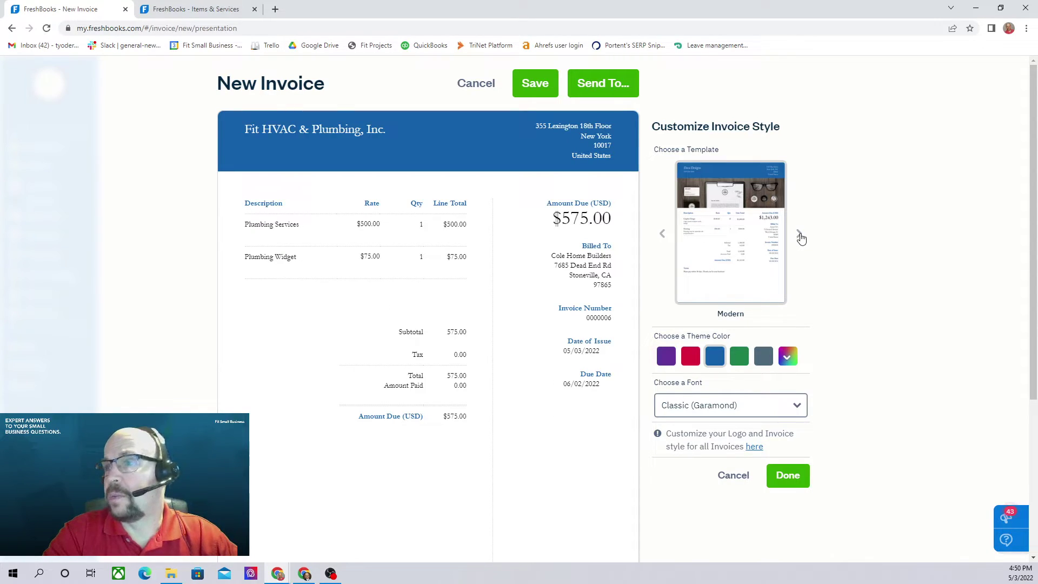
{"action": "left_click", "coordinate": [800, 237]}
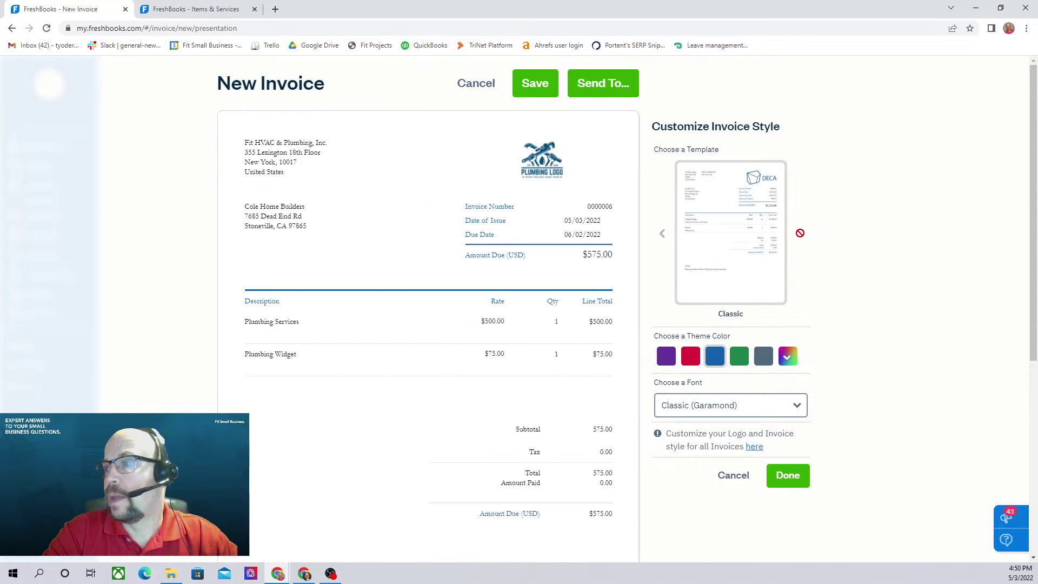
{"action": "left_click", "coordinate": [663, 238]}
{"action": "left_click", "coordinate": [663, 238]}
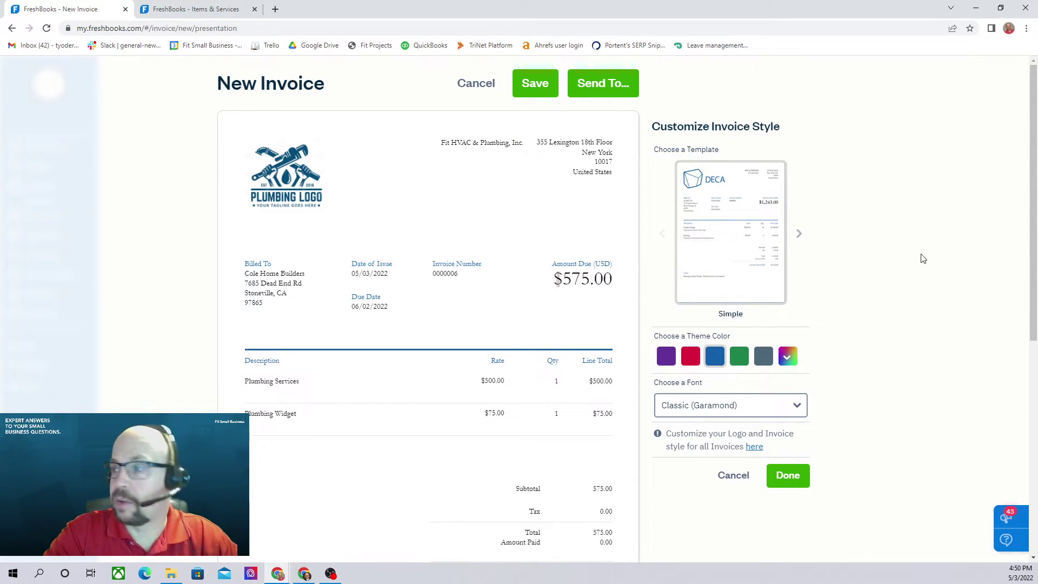
{"action": "scroll", "coordinate": [934, 258], "scroll_direction": "down", "scroll_amount": 3}
{"action": "scroll", "coordinate": [933, 257], "scroll_direction": "up", "scroll_amount": 3}
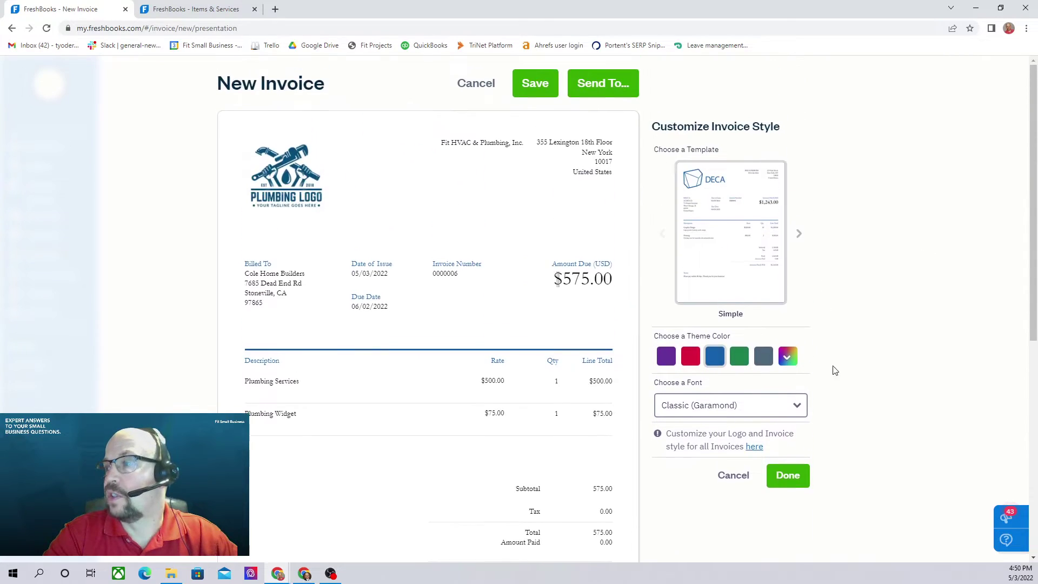
{"action": "left_click", "coordinate": [742, 481]}
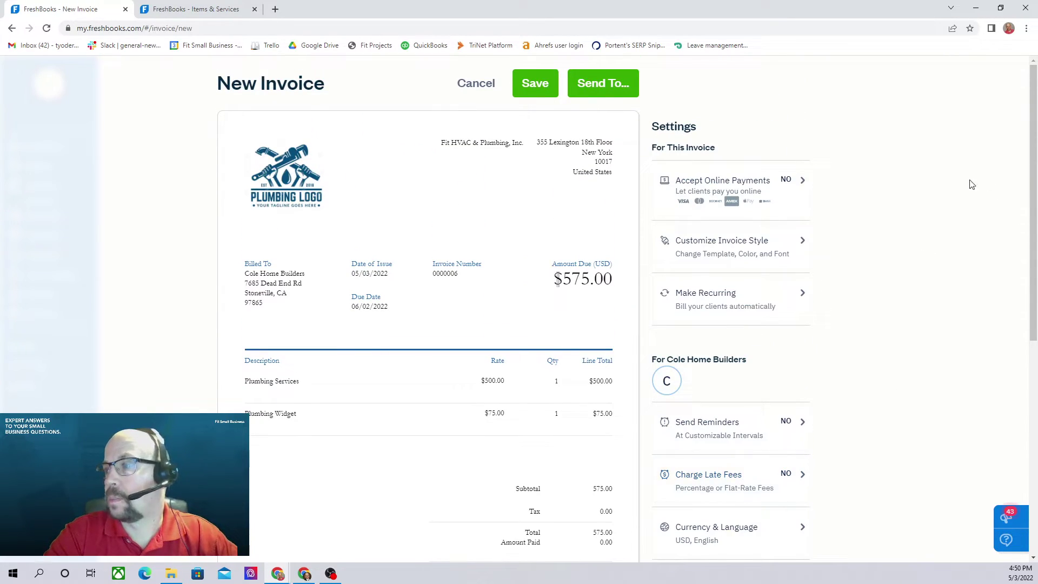
{"action": "scroll", "coordinate": [912, 141], "scroll_direction": "down", "scroll_amount": 3}
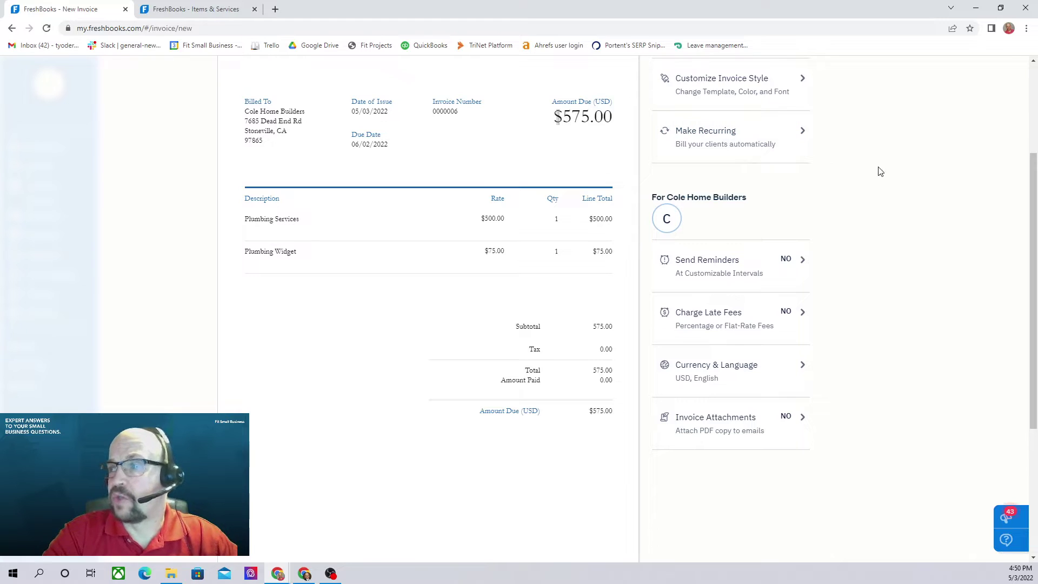
{"action": "scroll", "coordinate": [880, 171], "scroll_direction": "down", "scroll_amount": 2}
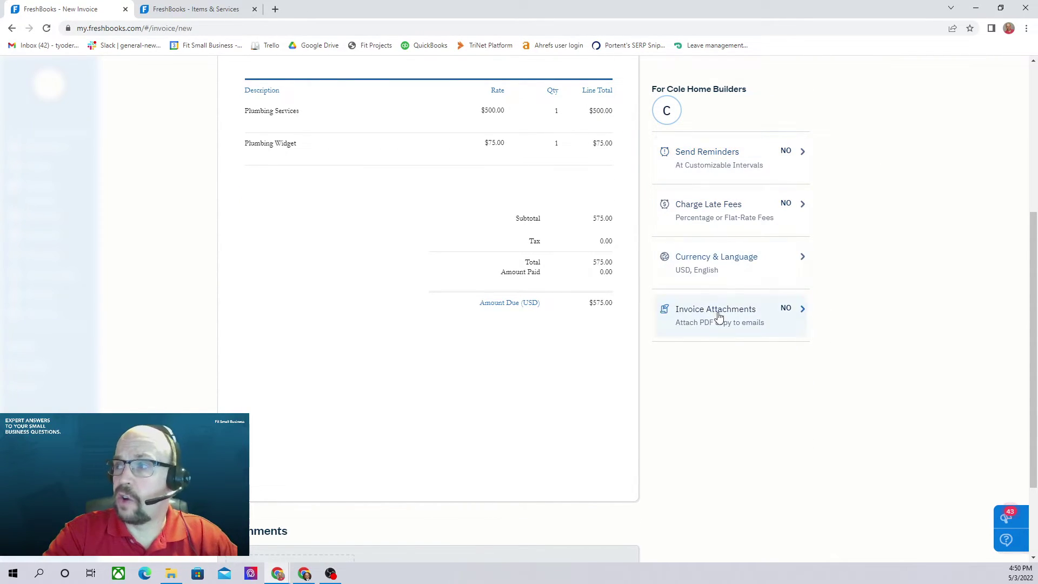
{"action": "scroll", "coordinate": [941, 206], "scroll_direction": "up", "scroll_amount": 5}
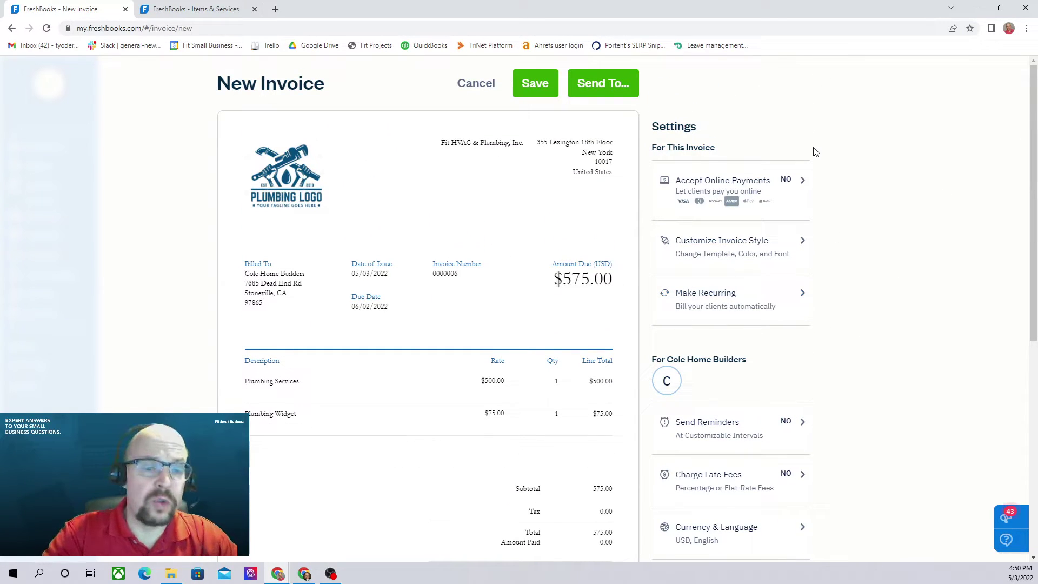
{"action": "scroll", "coordinate": [863, 239], "scroll_direction": "down", "scroll_amount": 4}
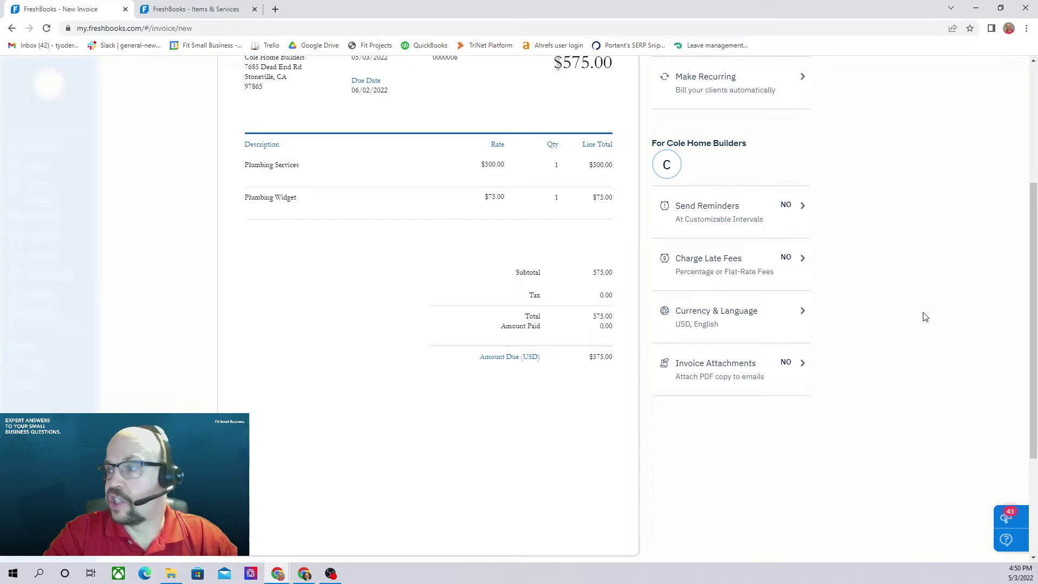
{"action": "scroll", "coordinate": [874, 287], "scroll_direction": "down", "scroll_amount": 3}
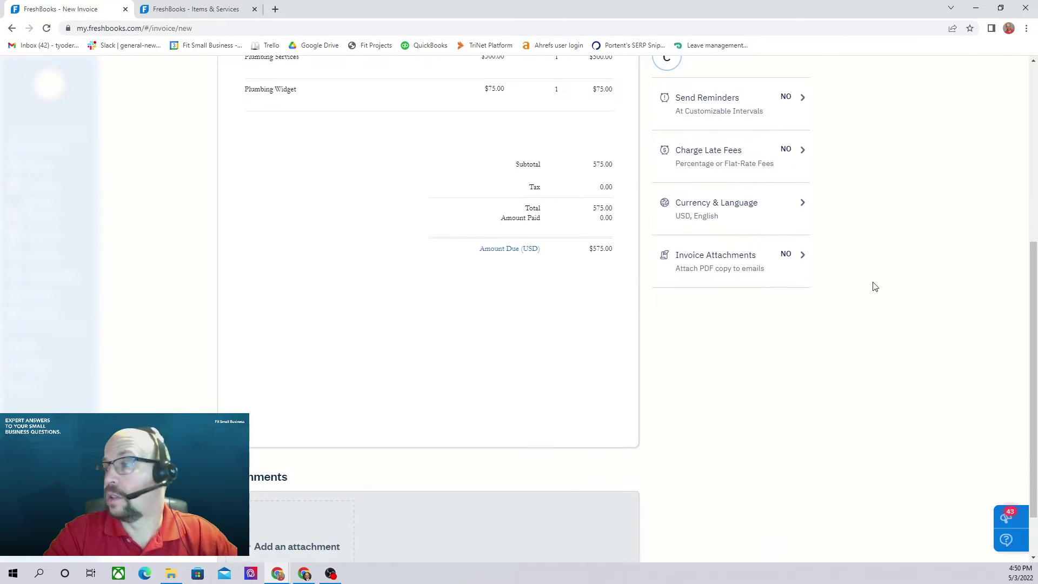
{"action": "scroll", "coordinate": [877, 304], "scroll_direction": "up", "scroll_amount": 7}
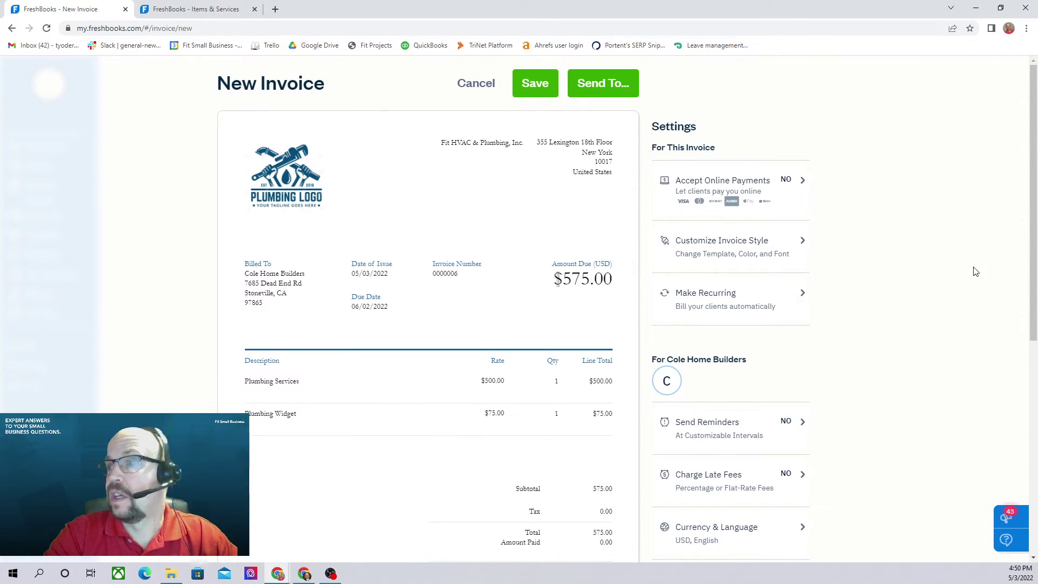
{"action": "mouse_move", "coordinate": [625, 155]}
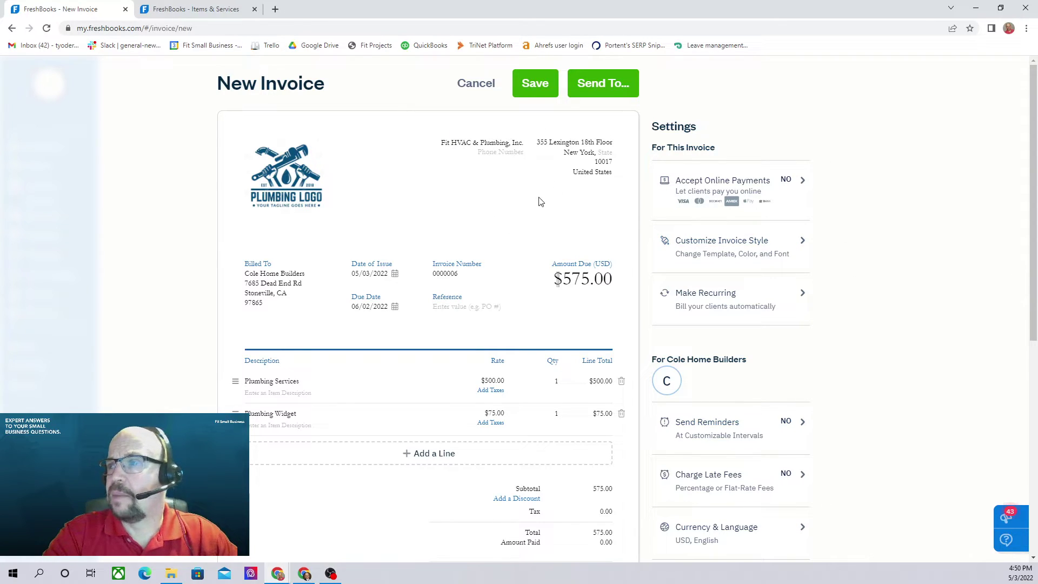
Step: Decline the FreshBooks Payments offer and save invoice 0000006 as a $575 draft
{"action": "left_click", "coordinate": [614, 88]}
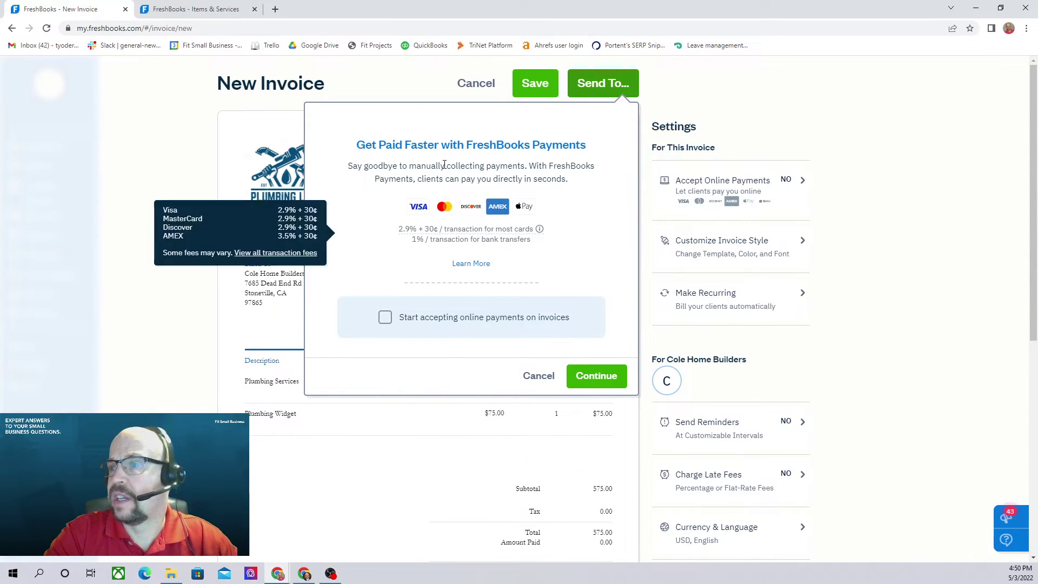
{"action": "left_click", "coordinate": [539, 379]}
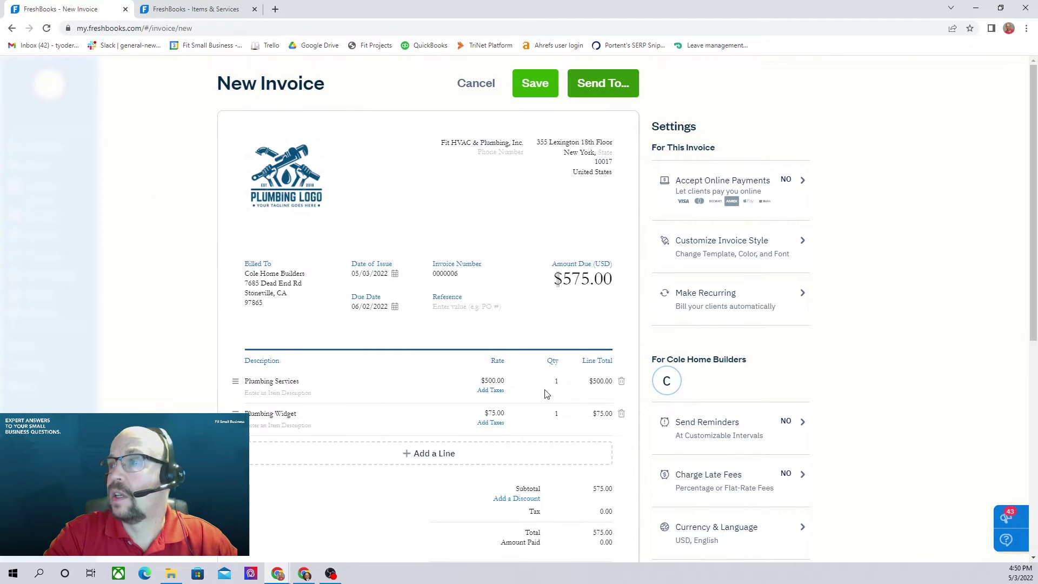
{"action": "left_click", "coordinate": [533, 85]}
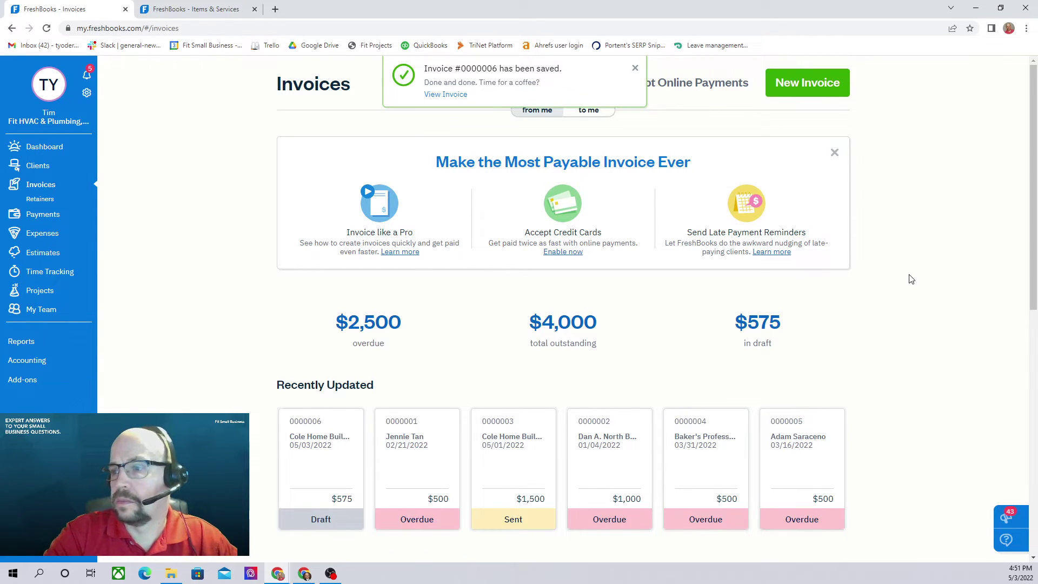
Step: Open draft invoice 0000006, then start Print from More Actions and cancel it
{"action": "scroll", "coordinate": [911, 279], "scroll_direction": "down", "scroll_amount": 1}
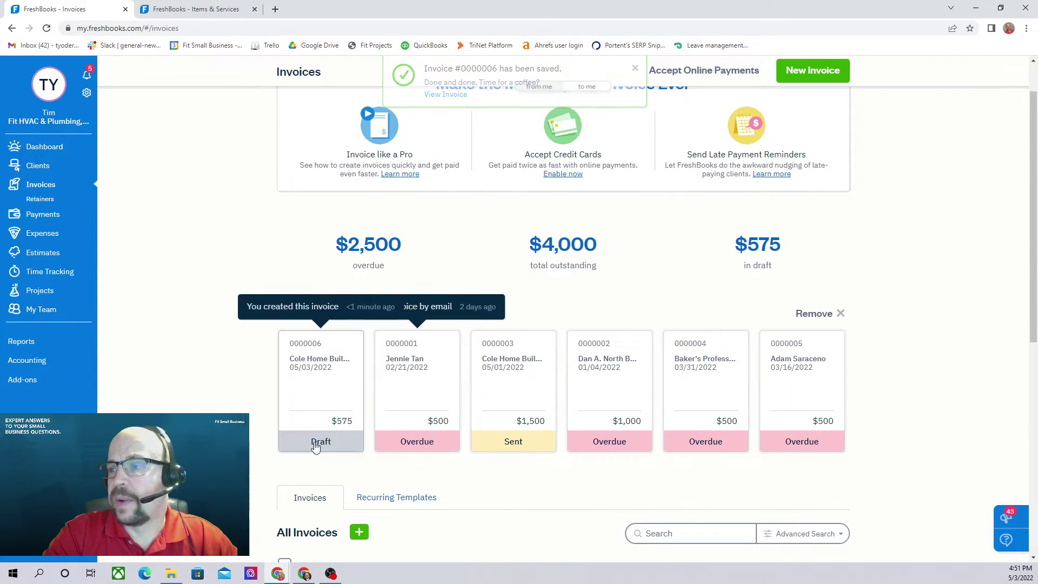
{"action": "scroll", "coordinate": [447, 387], "scroll_direction": "down", "scroll_amount": 2}
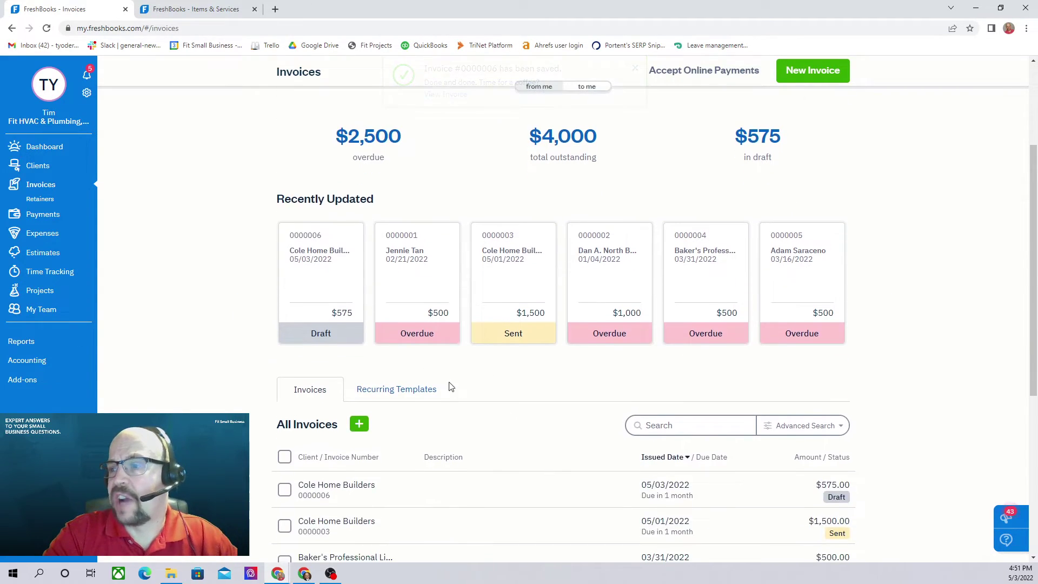
{"action": "left_click", "coordinate": [324, 291]}
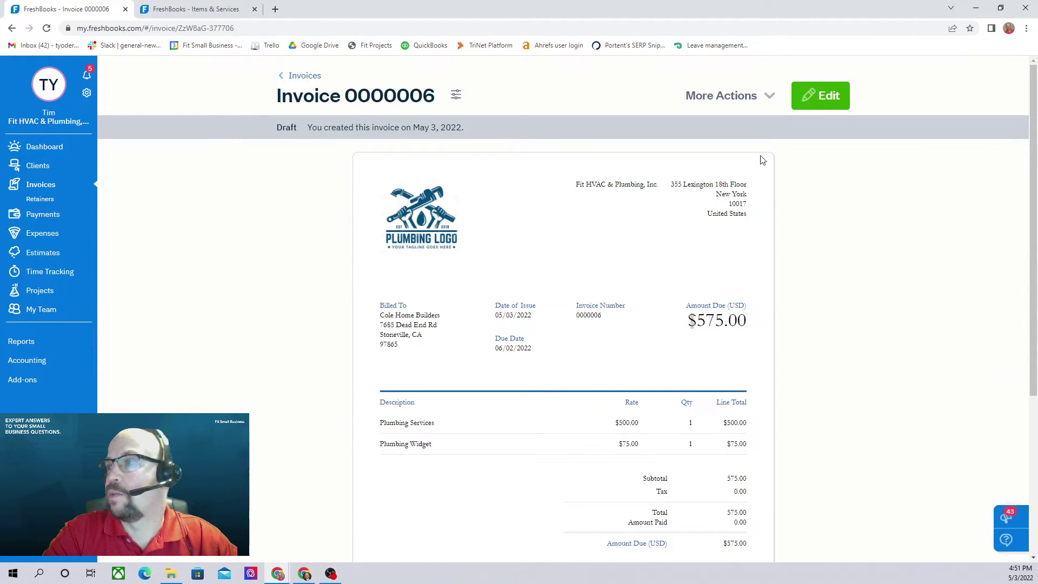
{"action": "left_click", "coordinate": [770, 97]}
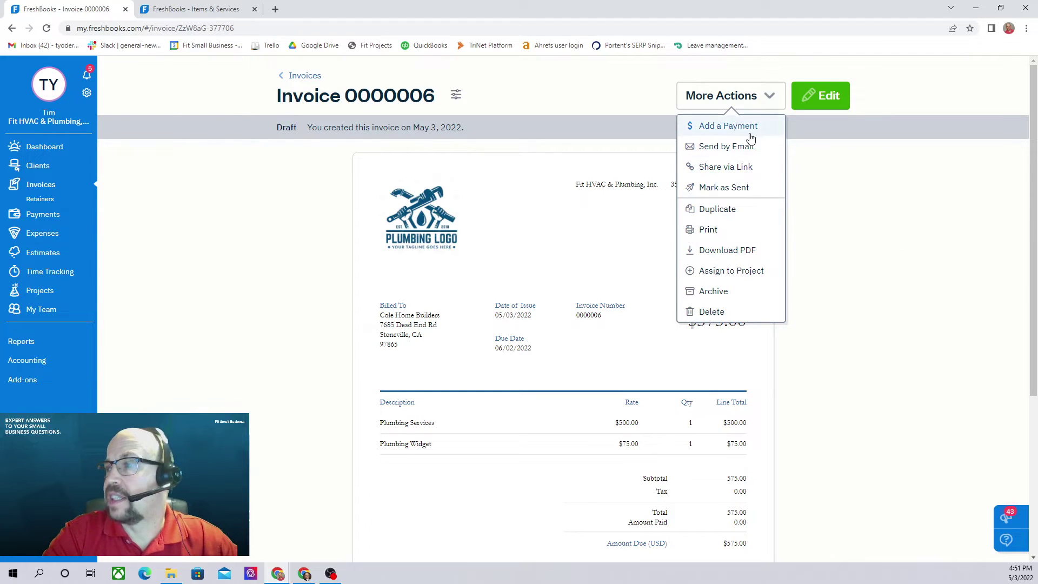
{"action": "left_click", "coordinate": [718, 233]}
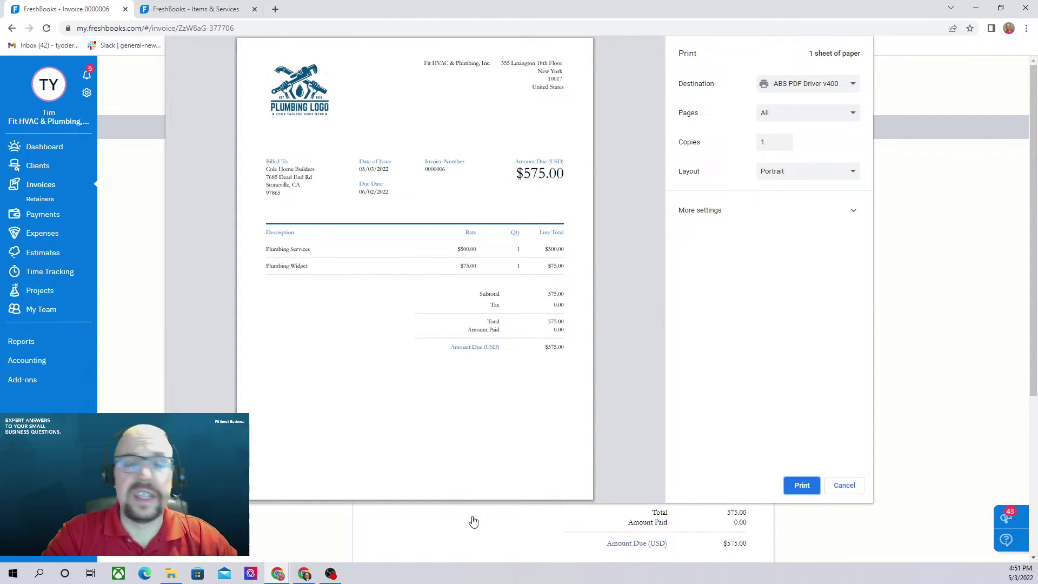
{"action": "left_click", "coordinate": [857, 487]}
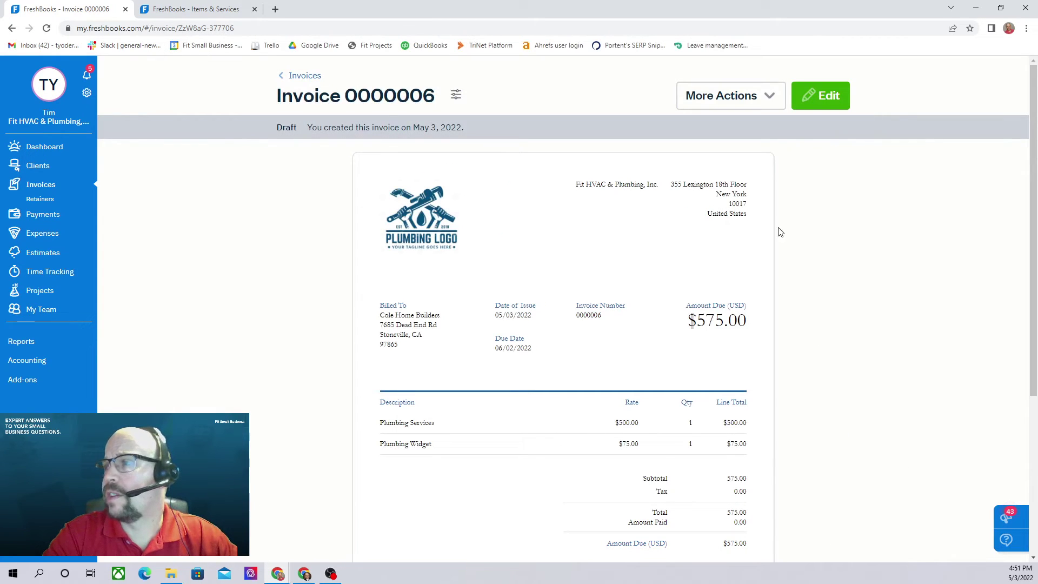
{"action": "left_click", "coordinate": [771, 95]}
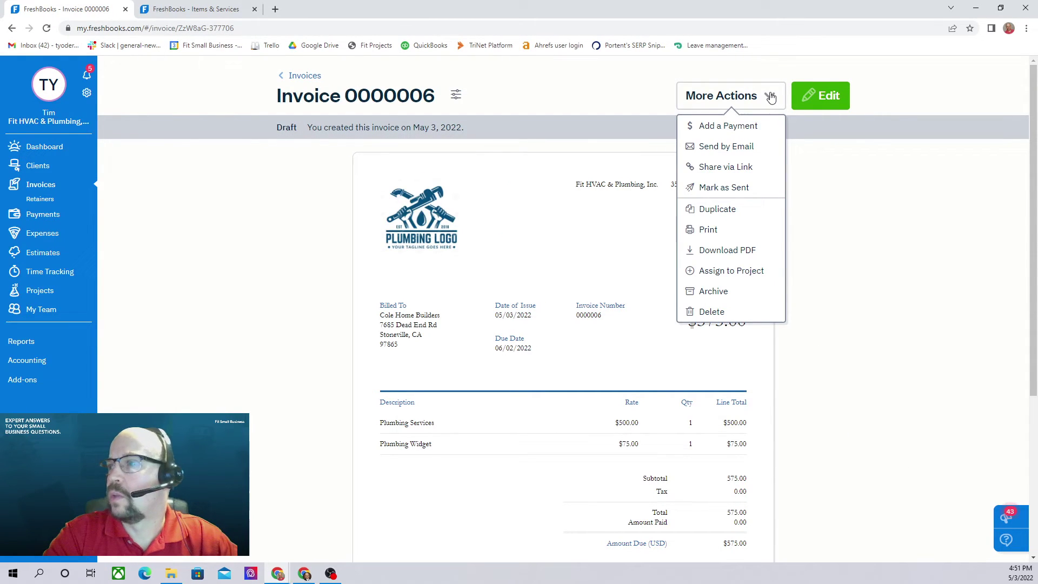
{"action": "left_click", "coordinate": [735, 145]}
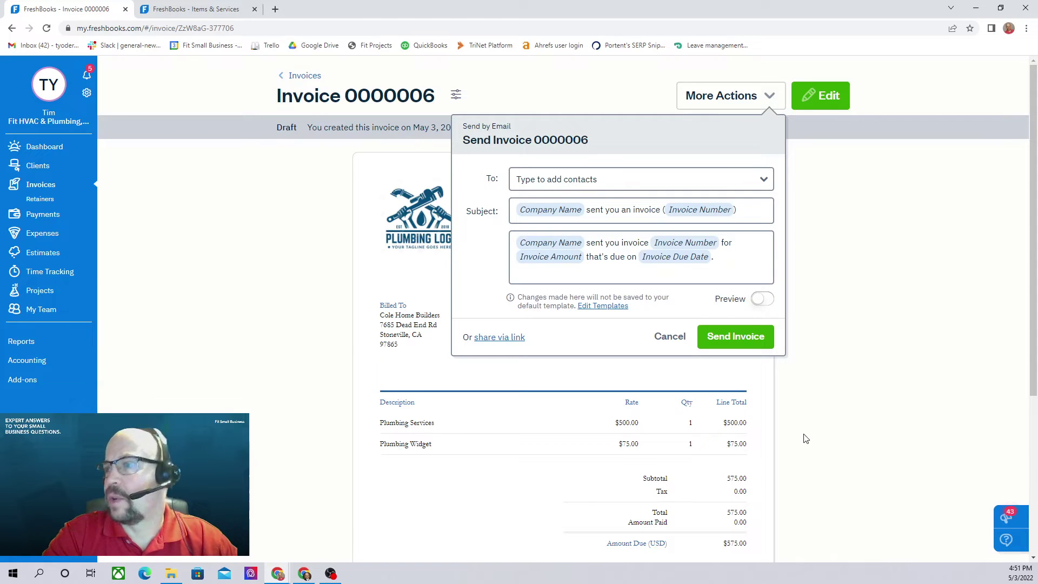
{"action": "left_click", "coordinate": [765, 180]}
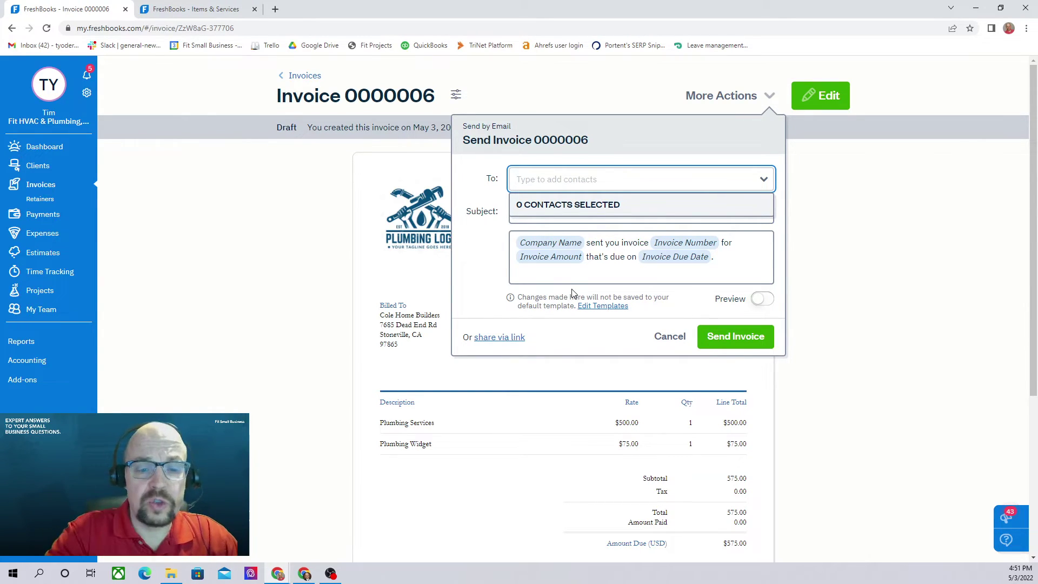
{"action": "left_click", "coordinate": [478, 279]}
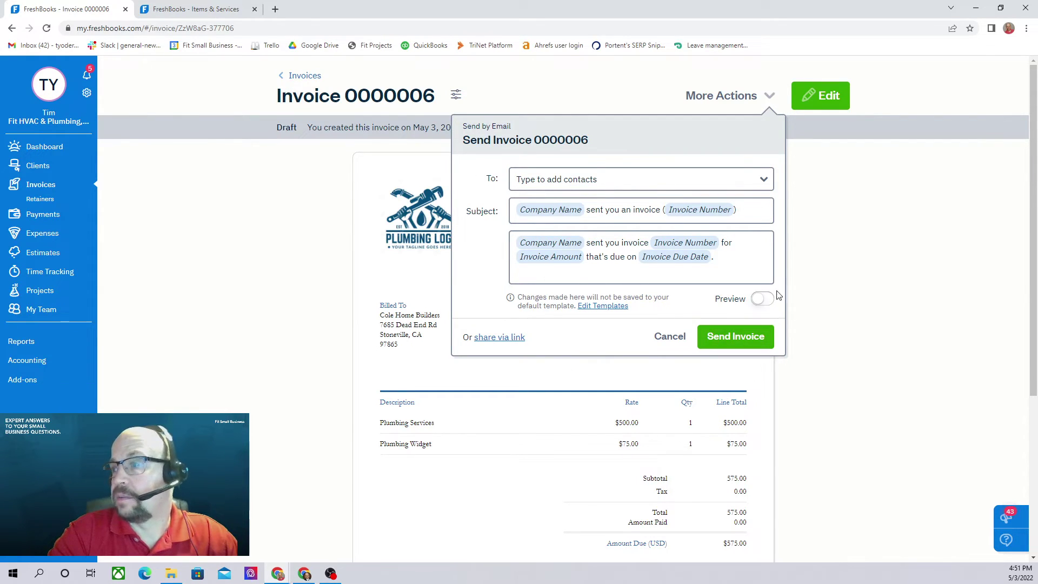
{"action": "left_click", "coordinate": [671, 341]}
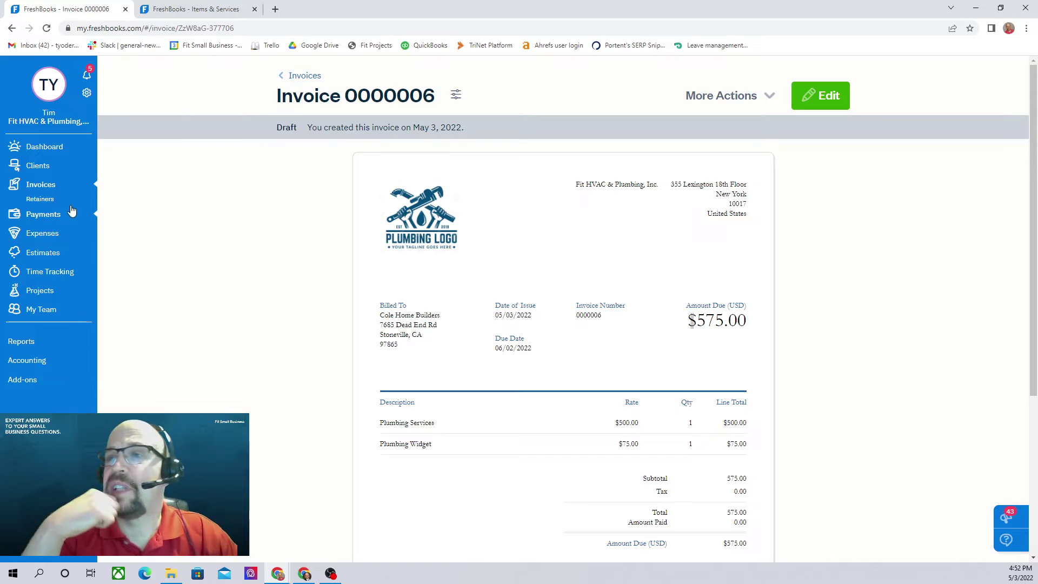
{"action": "left_click", "coordinate": [41, 185]}
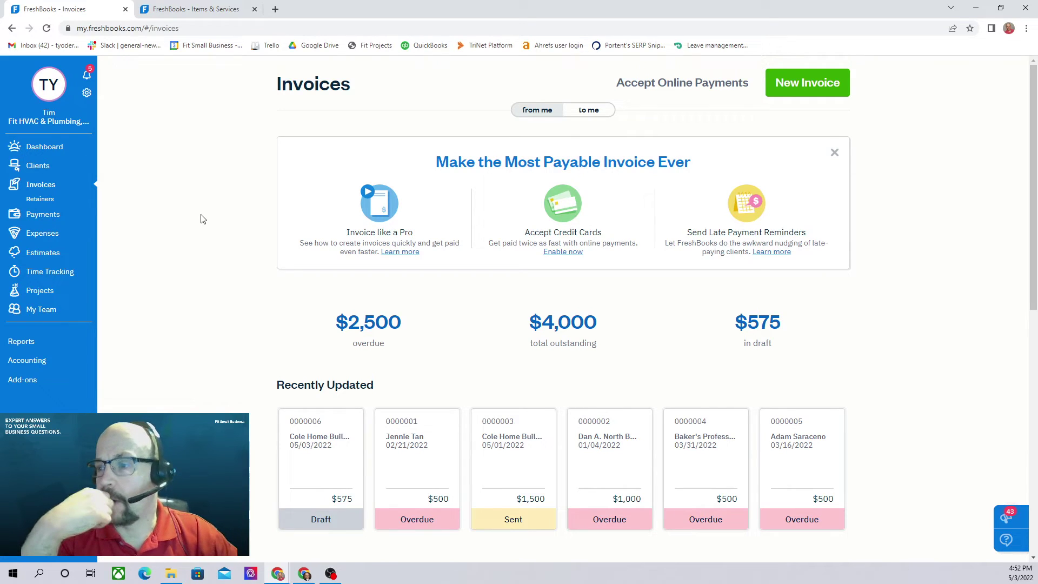
{"action": "scroll", "coordinate": [200, 221], "scroll_direction": "down", "scroll_amount": 3}
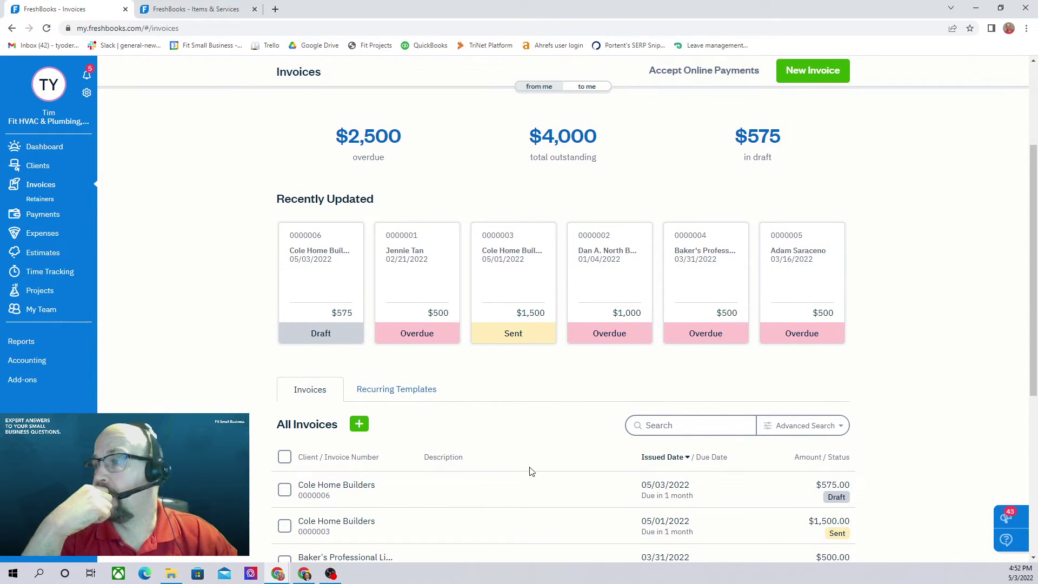
{"action": "mouse_move", "coordinate": [545, 263]}
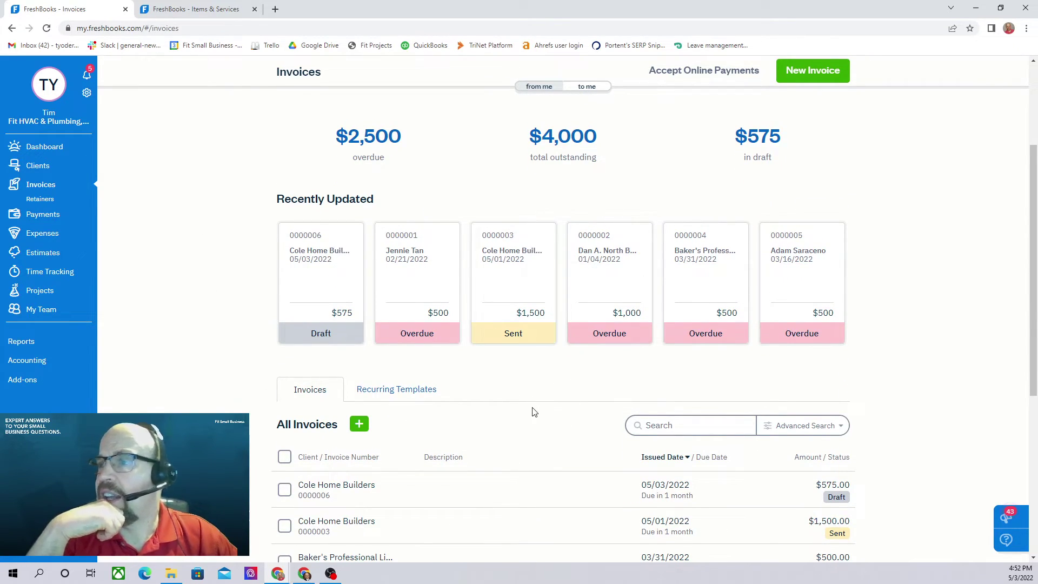
{"action": "scroll", "coordinate": [533, 412], "scroll_direction": "up", "scroll_amount": 3}
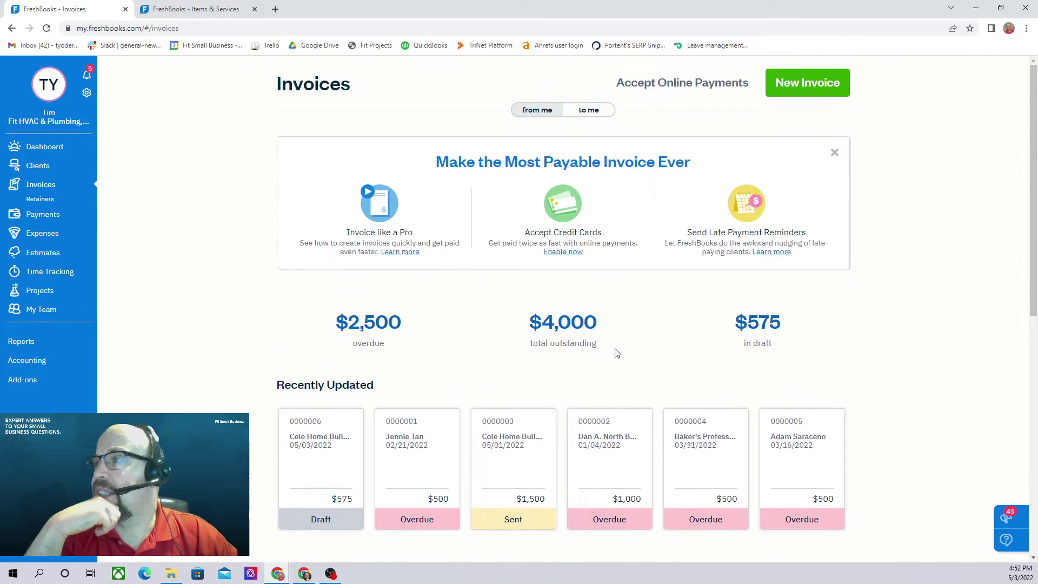
{"action": "scroll", "coordinate": [694, 335], "scroll_direction": "down", "scroll_amount": 3}
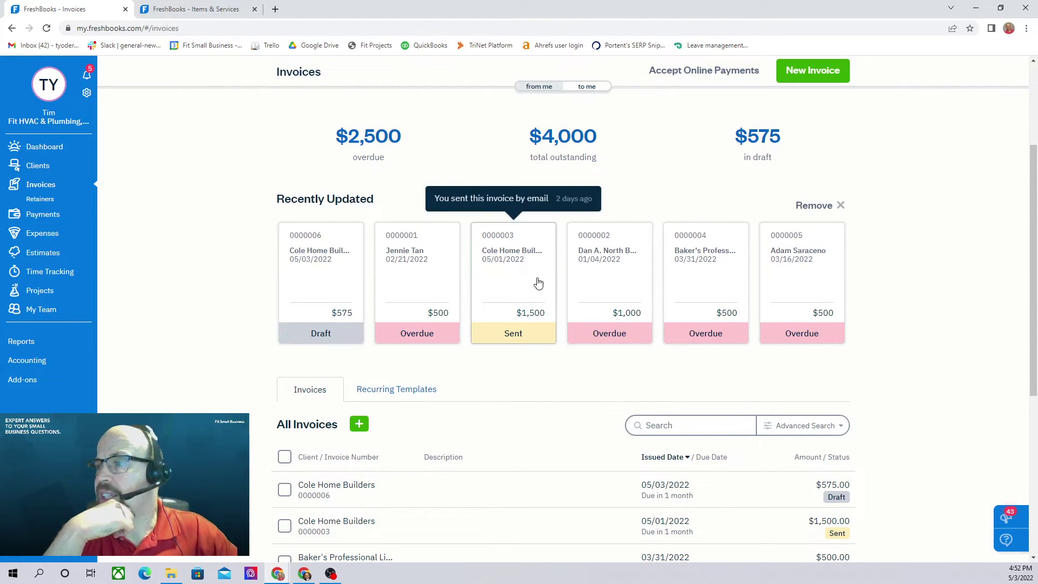
Step: Add a $1,500 Check payment to invoice 0000003 and email the client a notification
{"action": "left_click", "coordinate": [507, 280]}
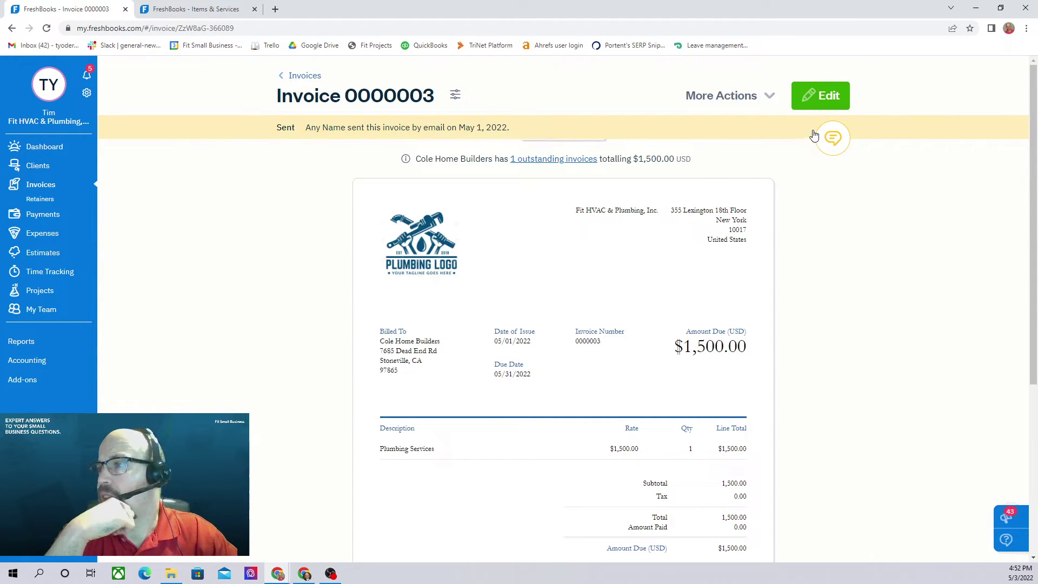
{"action": "left_click", "coordinate": [770, 100]}
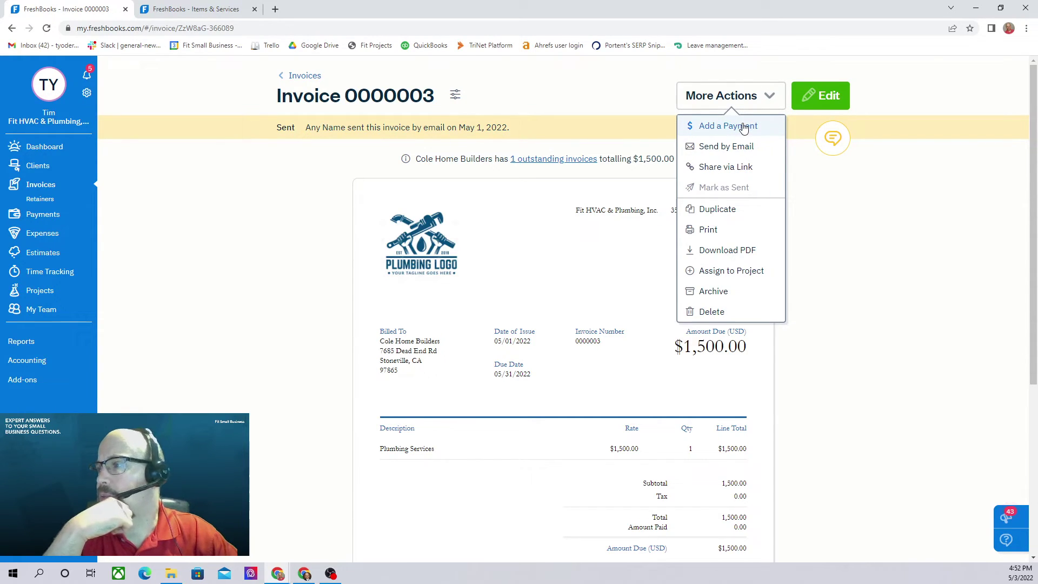
{"action": "left_click", "coordinate": [743, 126]}
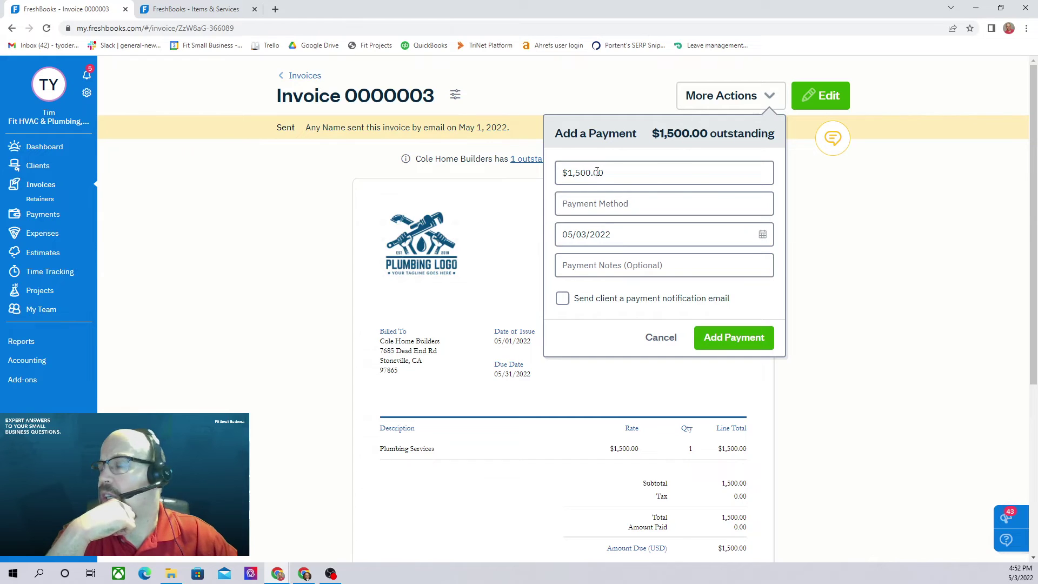
{"action": "left_click", "coordinate": [596, 209]}
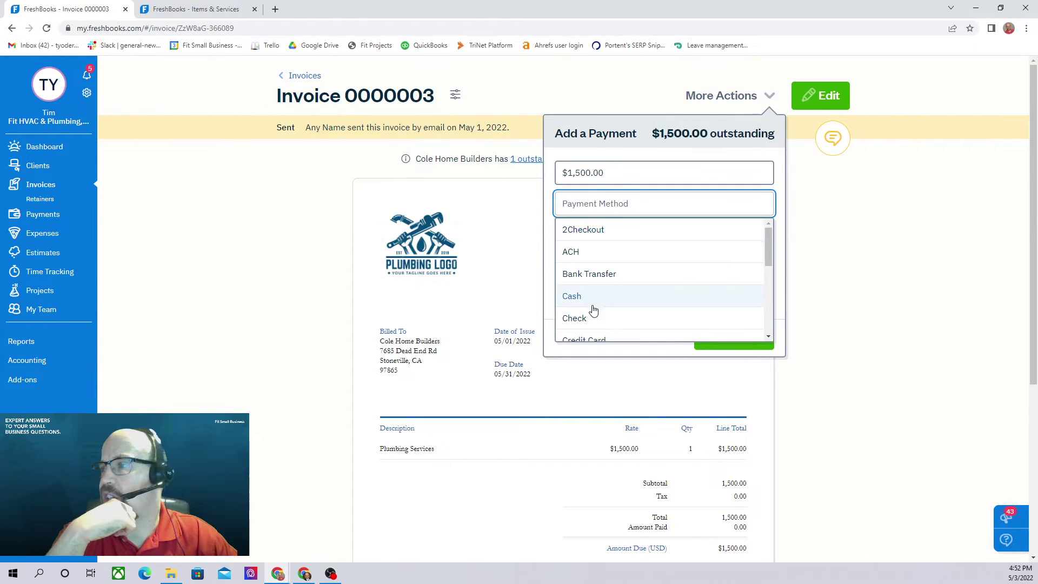
{"action": "left_click", "coordinate": [584, 327]}
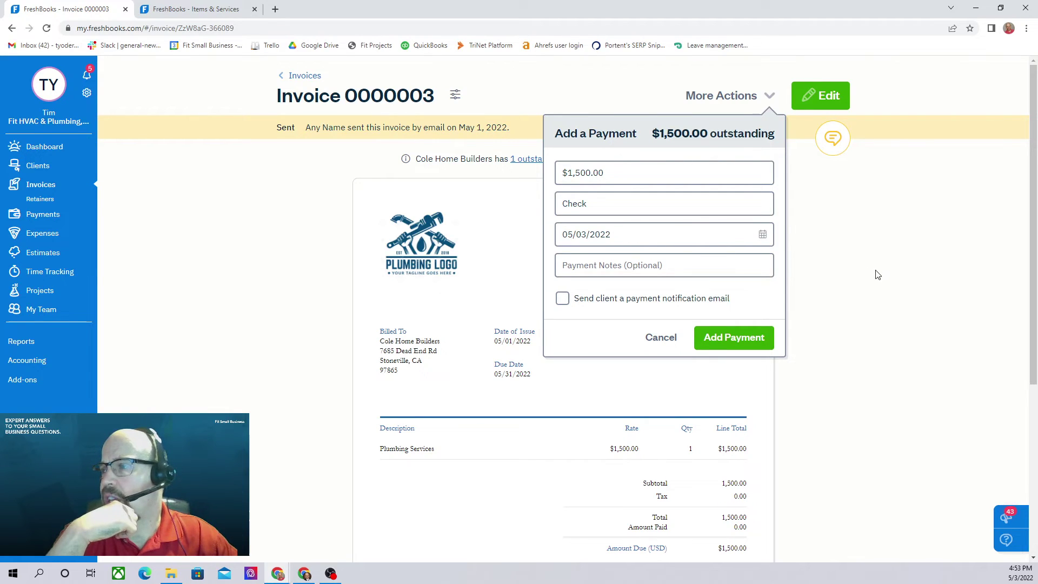
{"action": "scroll", "coordinate": [876, 274], "scroll_direction": "down", "scroll_amount": 3}
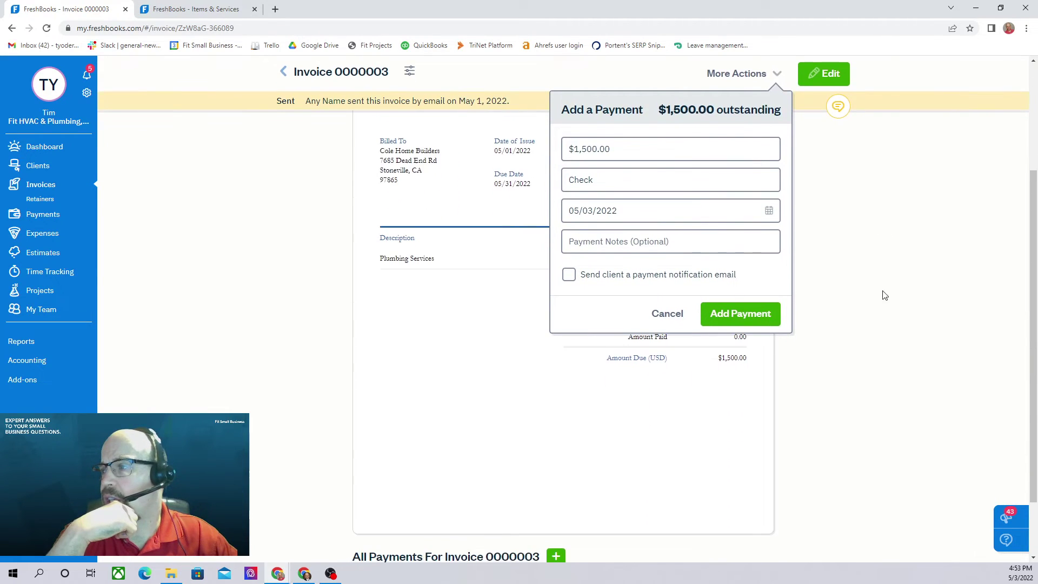
{"action": "left_click", "coordinate": [570, 280]}
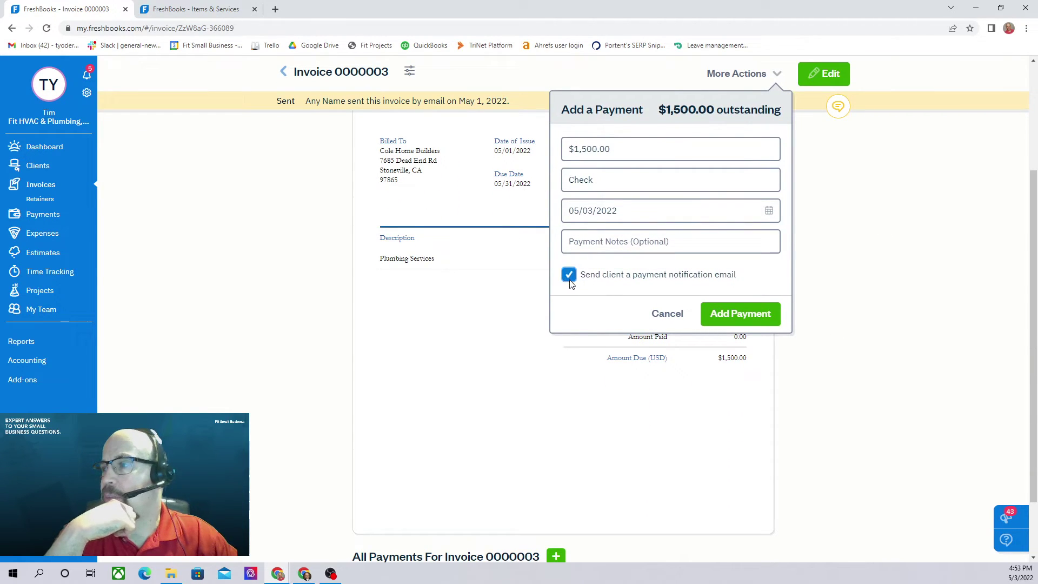
{"action": "left_click", "coordinate": [740, 315]}
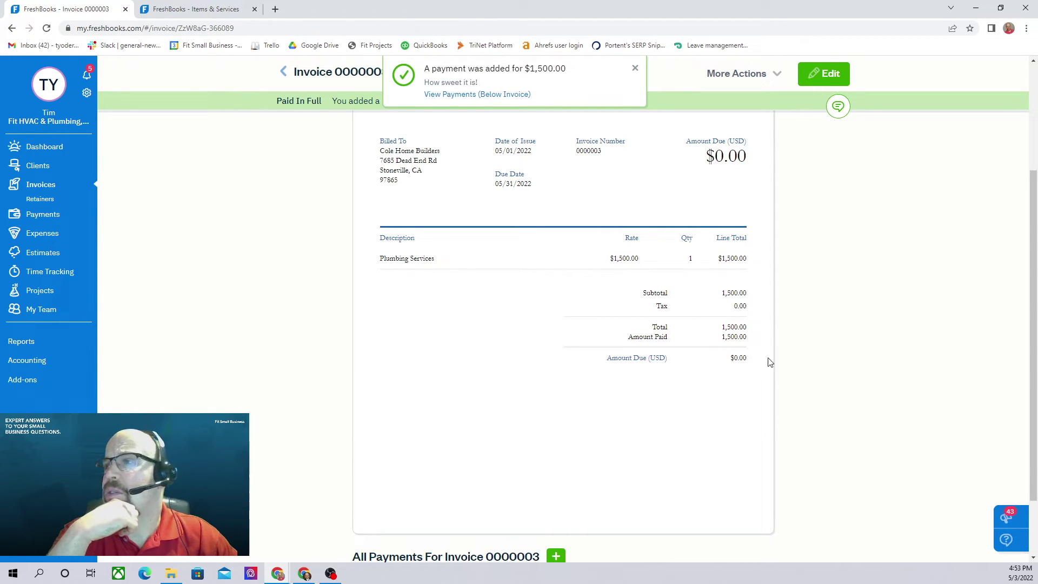
{"action": "scroll", "coordinate": [498, 306], "scroll_direction": "down", "scroll_amount": 2}
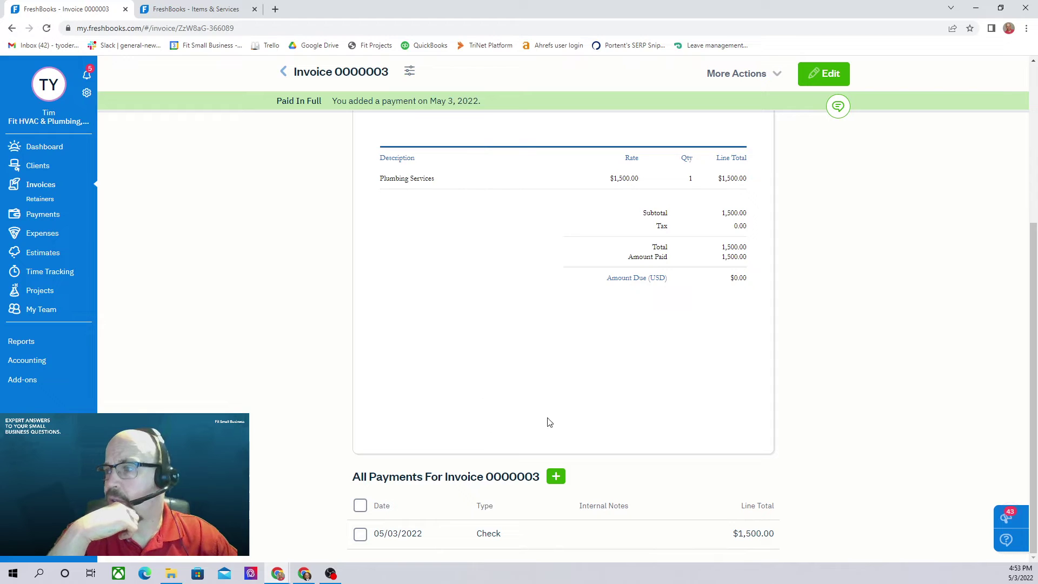
{"action": "scroll", "coordinate": [728, 360], "scroll_direction": "up", "scroll_amount": 2}
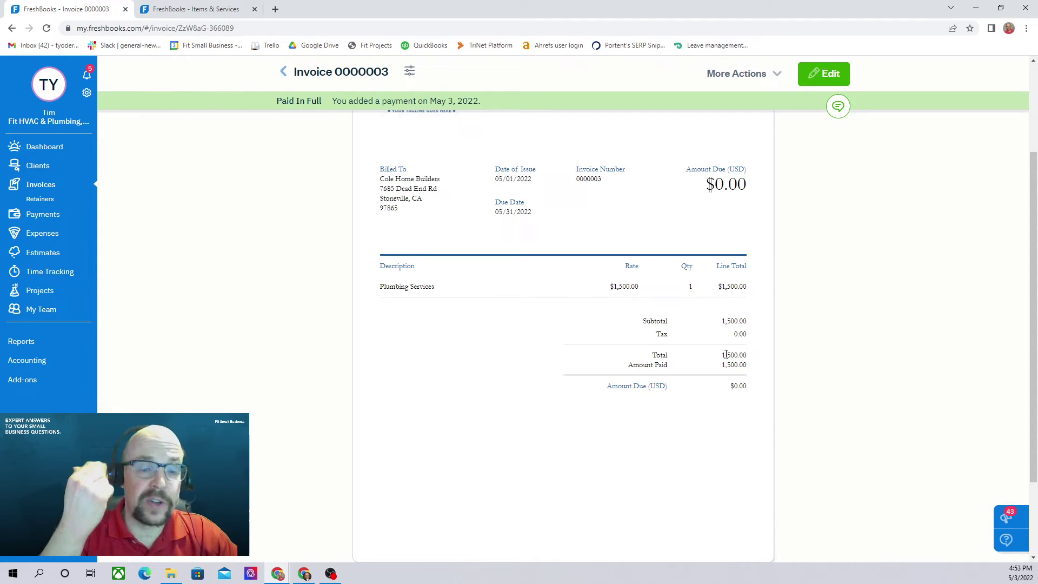
{"action": "scroll", "coordinate": [731, 352], "scroll_direction": "down", "scroll_amount": 2}
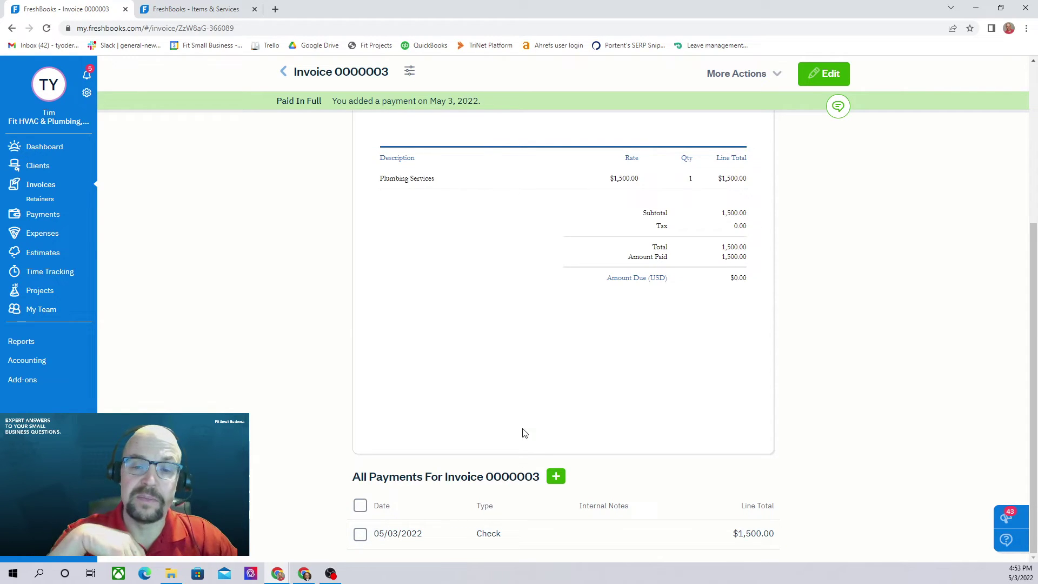
{"action": "scroll", "coordinate": [795, 373], "scroll_direction": "up", "scroll_amount": 5}
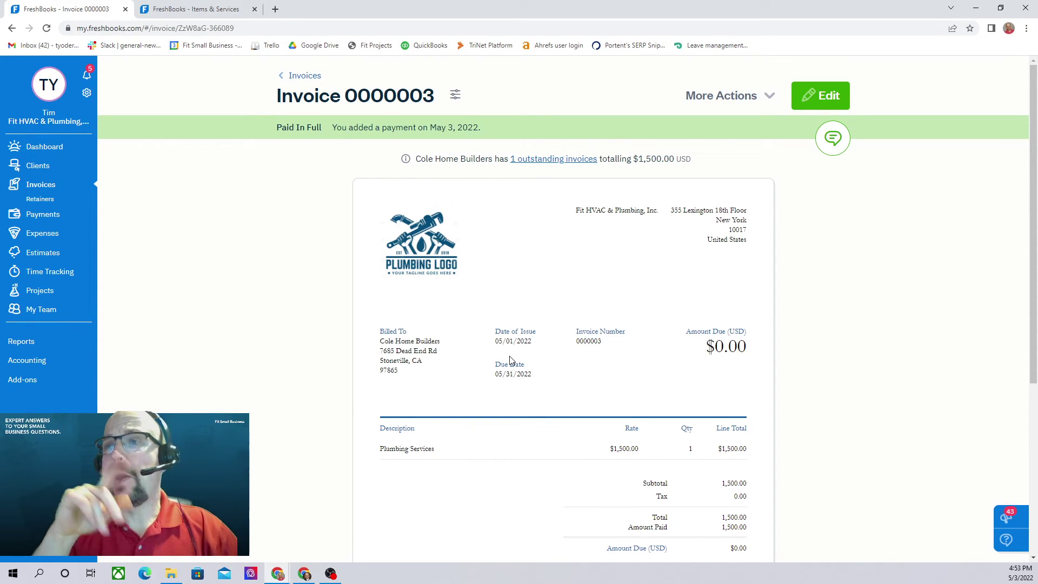
Step: Scroll the Invoices list to confirm 0000003 is Paid at $1,500.00, grand total $4,575.00
{"action": "left_click", "coordinate": [40, 187]}
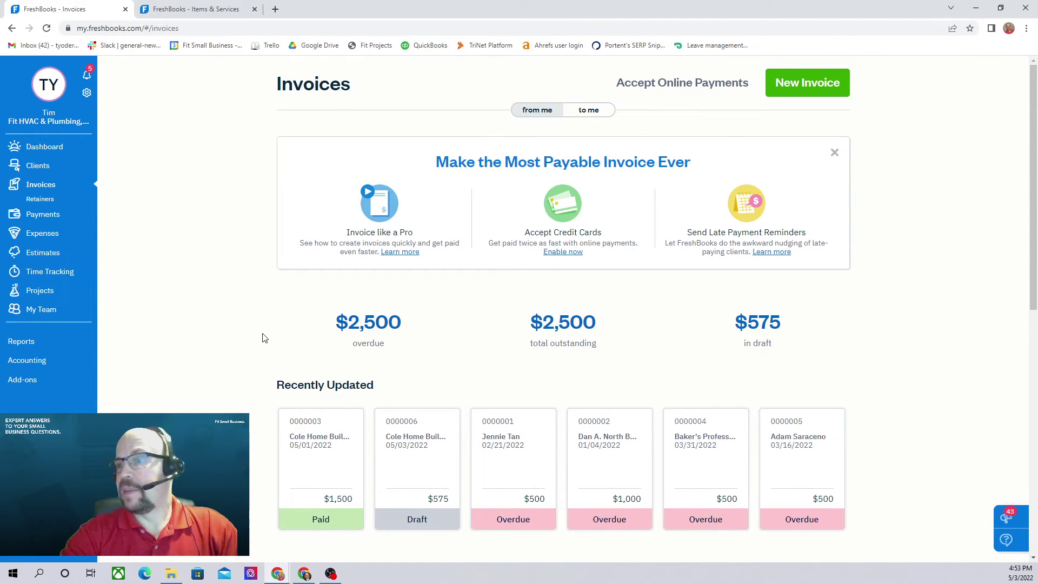
{"action": "scroll", "coordinate": [294, 313], "scroll_direction": "down", "scroll_amount": 5}
{"action": "scroll", "coordinate": [512, 276], "scroll_direction": "down", "scroll_amount": 2}
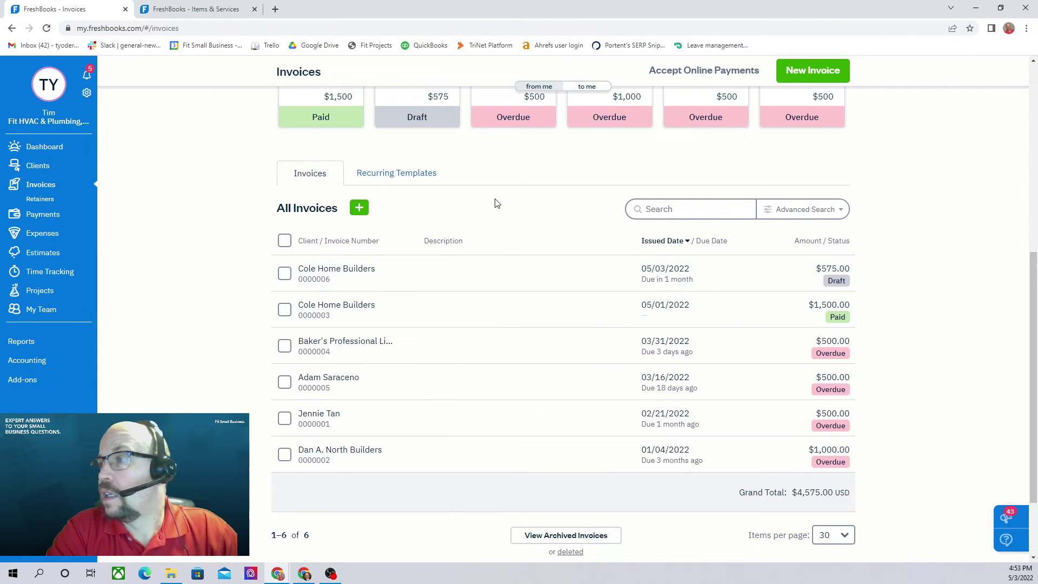
{"action": "scroll", "coordinate": [493, 201], "scroll_direction": "down", "scroll_amount": 1}
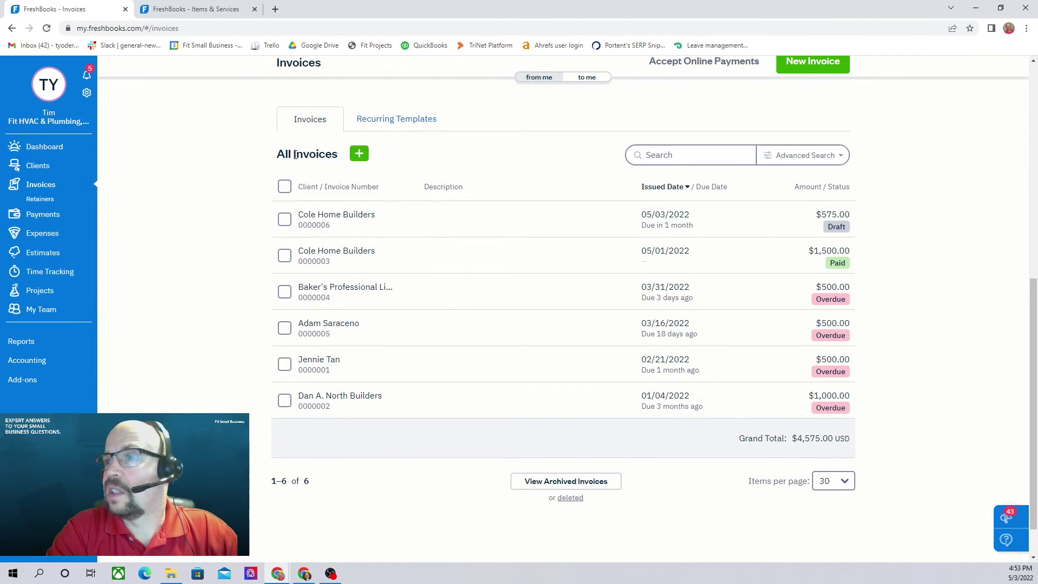
{"action": "mouse_move", "coordinate": [732, 225]}
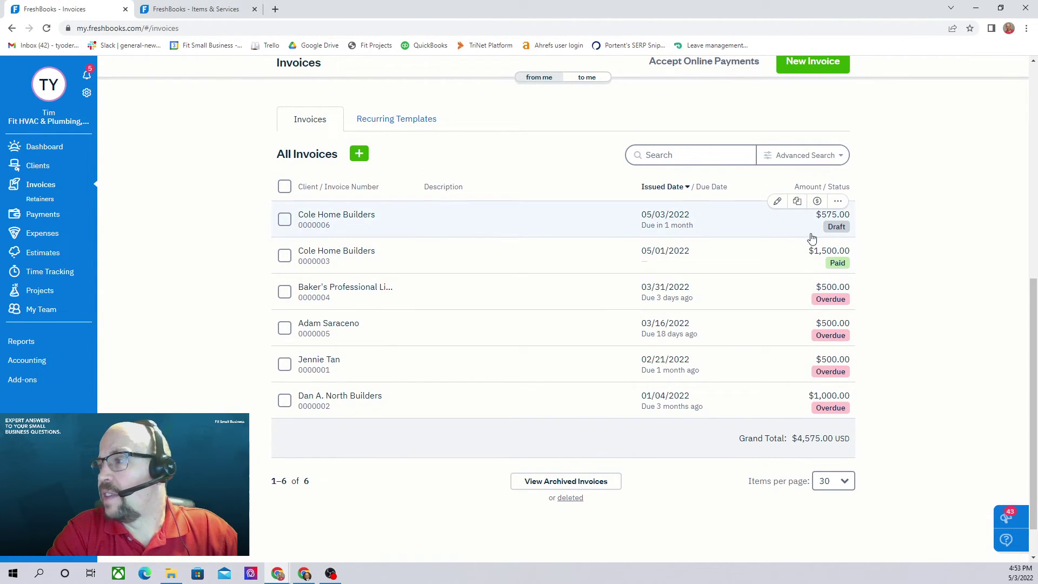
{"action": "scroll", "coordinate": [811, 229], "scroll_direction": "down", "scroll_amount": 1}
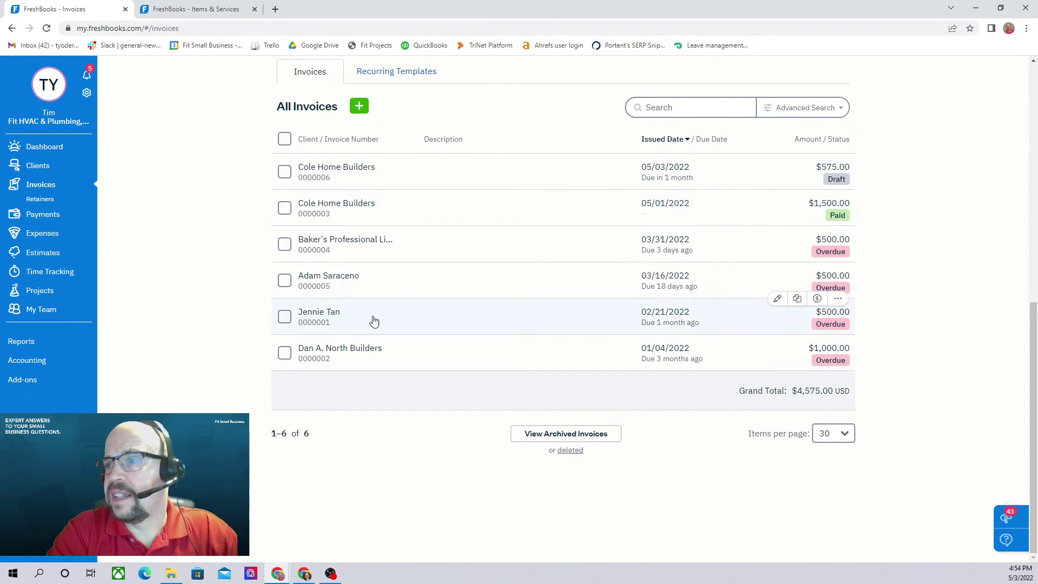
{"action": "scroll", "coordinate": [517, 324], "scroll_direction": "up", "scroll_amount": 3}
{"action": "scroll", "coordinate": [686, 327], "scroll_direction": "down", "scroll_amount": 3}
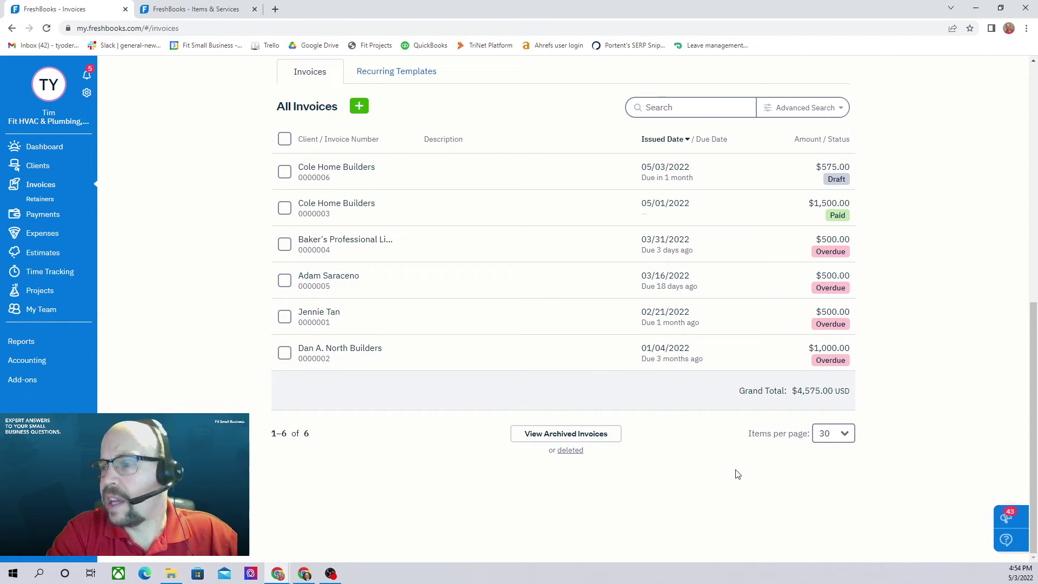
{"action": "scroll", "coordinate": [730, 466], "scroll_direction": "up", "scroll_amount": 10}
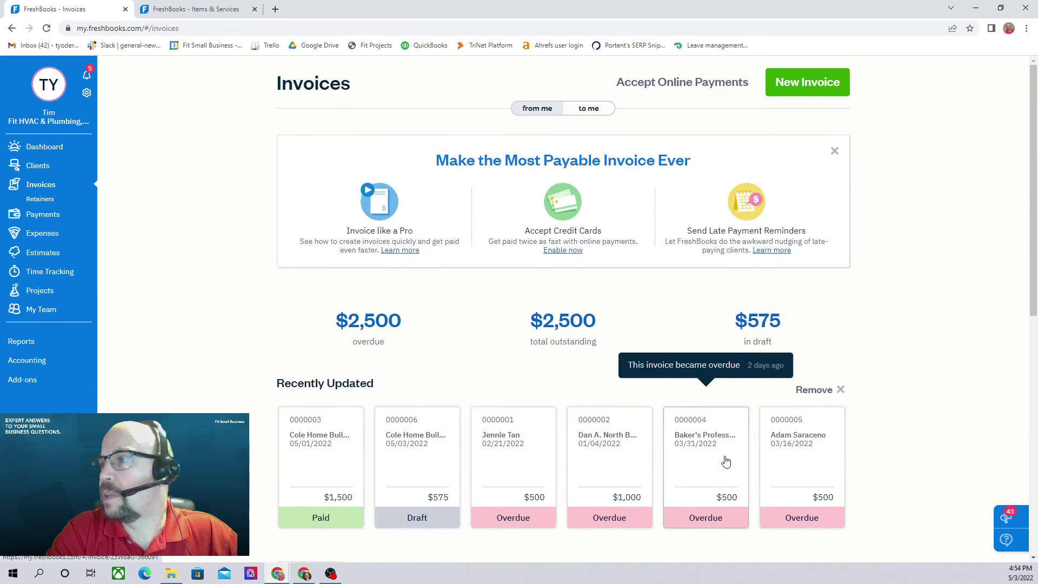
{"action": "scroll", "coordinate": [720, 459], "scroll_direction": "down", "scroll_amount": 7}
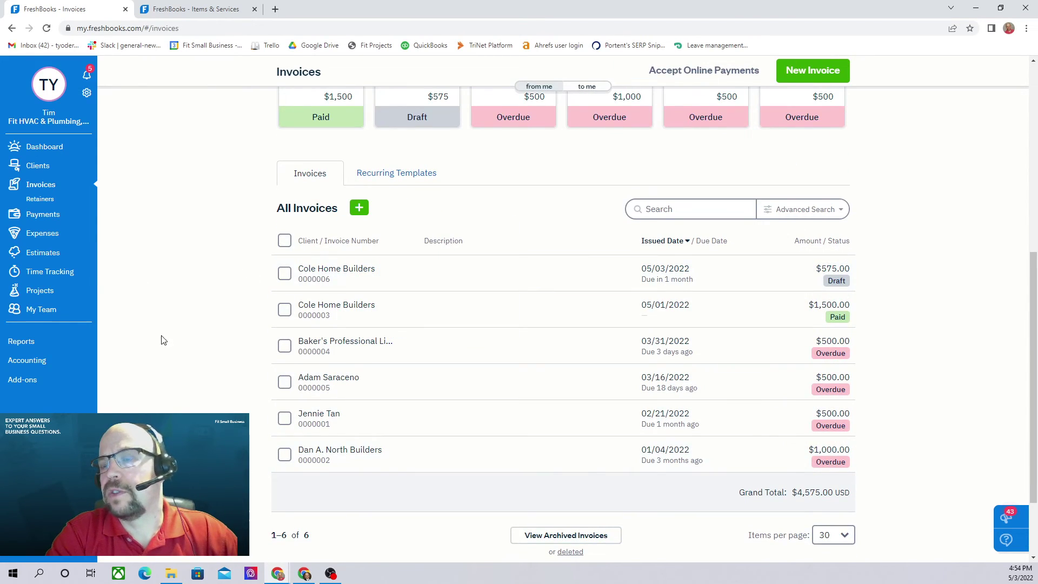
Step: Open the Accounts Aging report from the Payments Reports section of Reports
{"action": "left_click", "coordinate": [20, 345]}
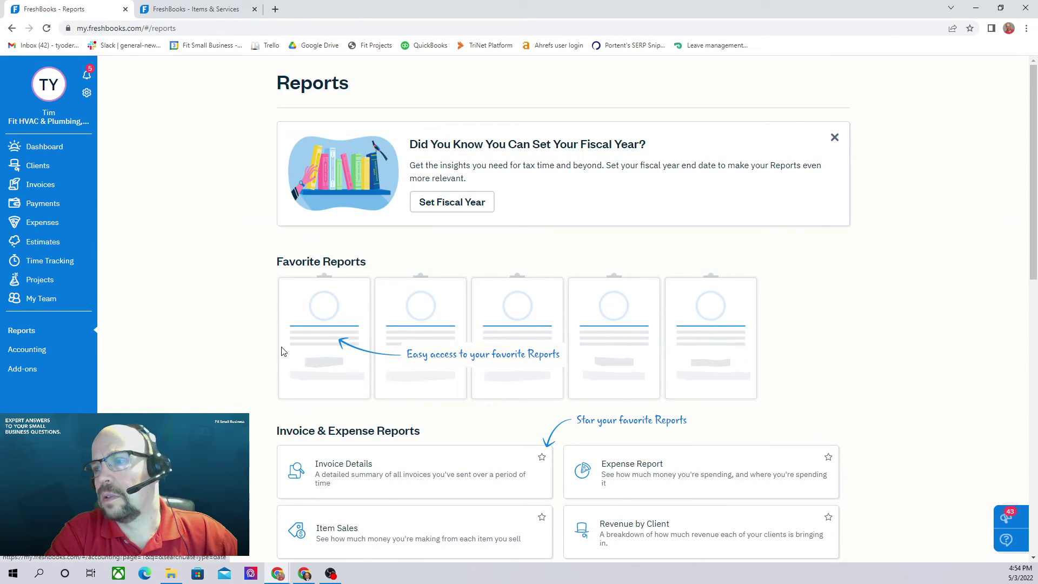
{"action": "scroll", "coordinate": [762, 346], "scroll_direction": "down", "scroll_amount": 6}
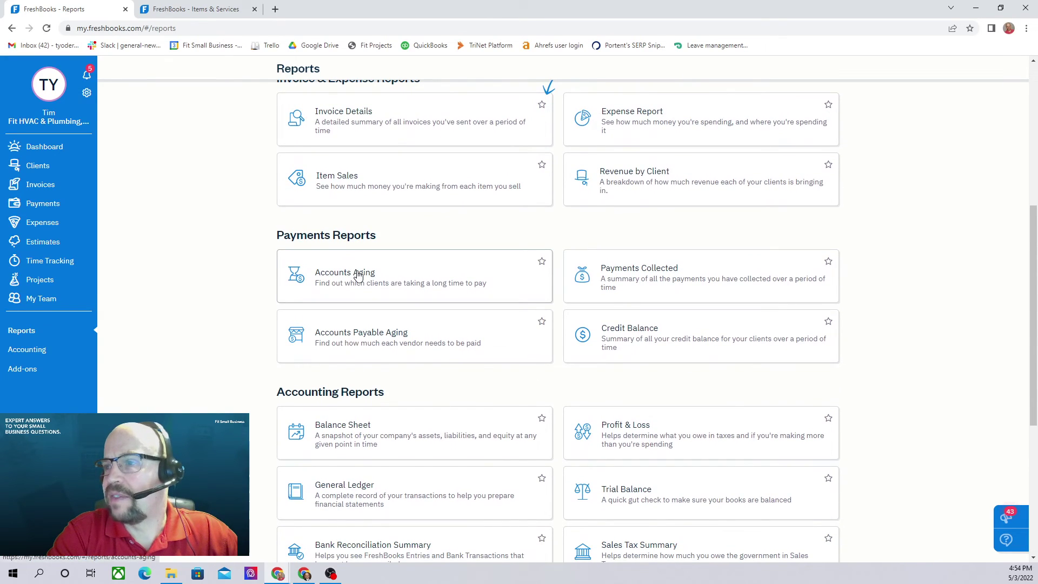
{"action": "left_click", "coordinate": [358, 275]}
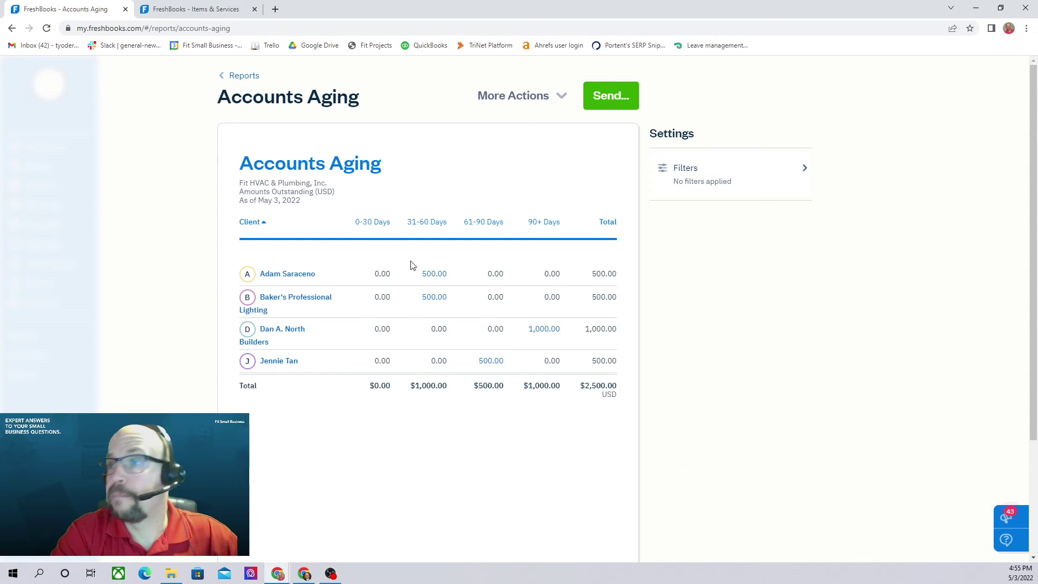
Step: Go back to the Reports overview from Accounts Aging and switch away from the browser
{"action": "left_click", "coordinate": [223, 78]}
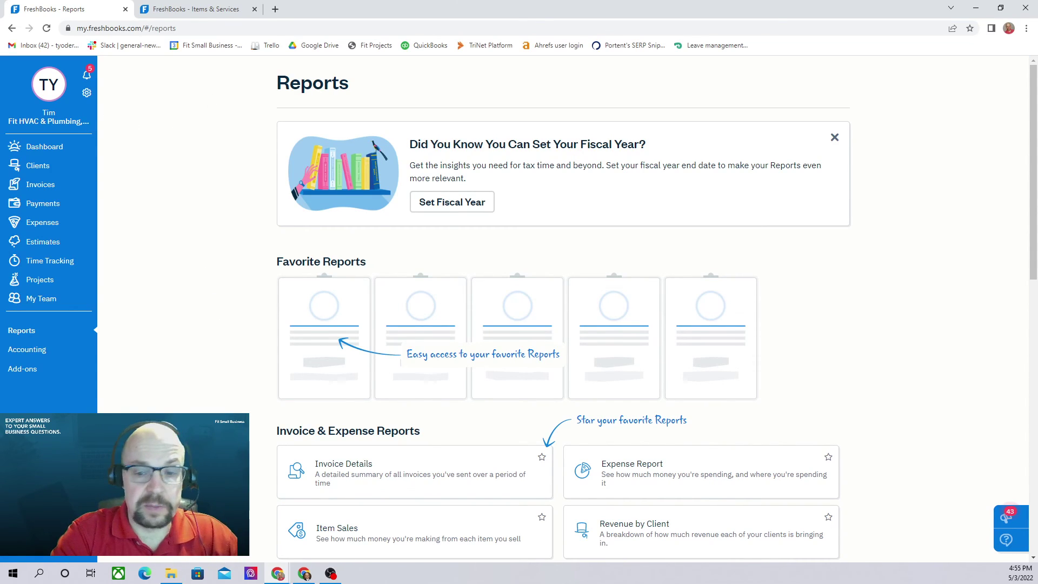
{"action": "key", "text": "alt+Tab"}
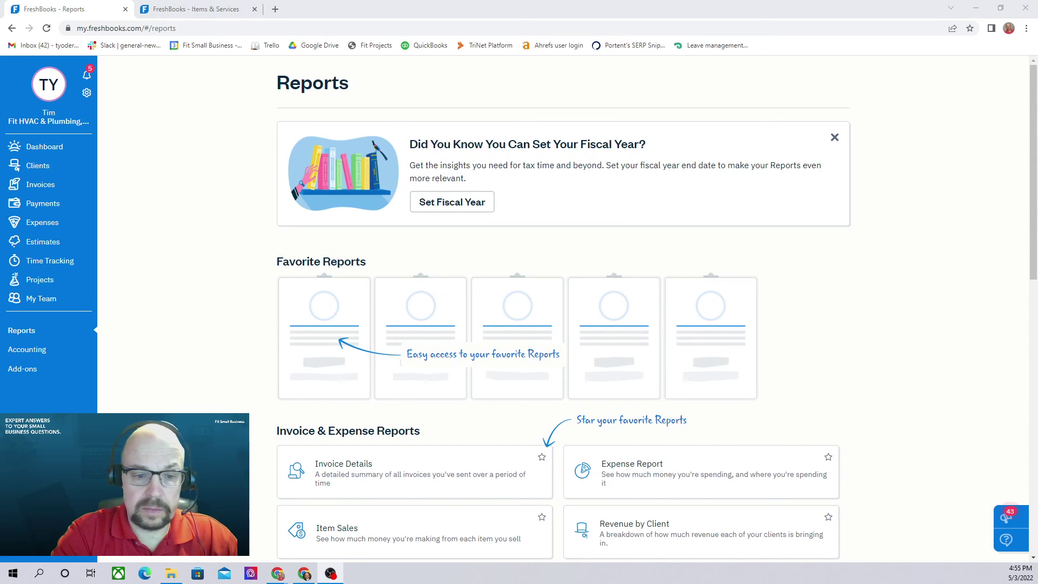